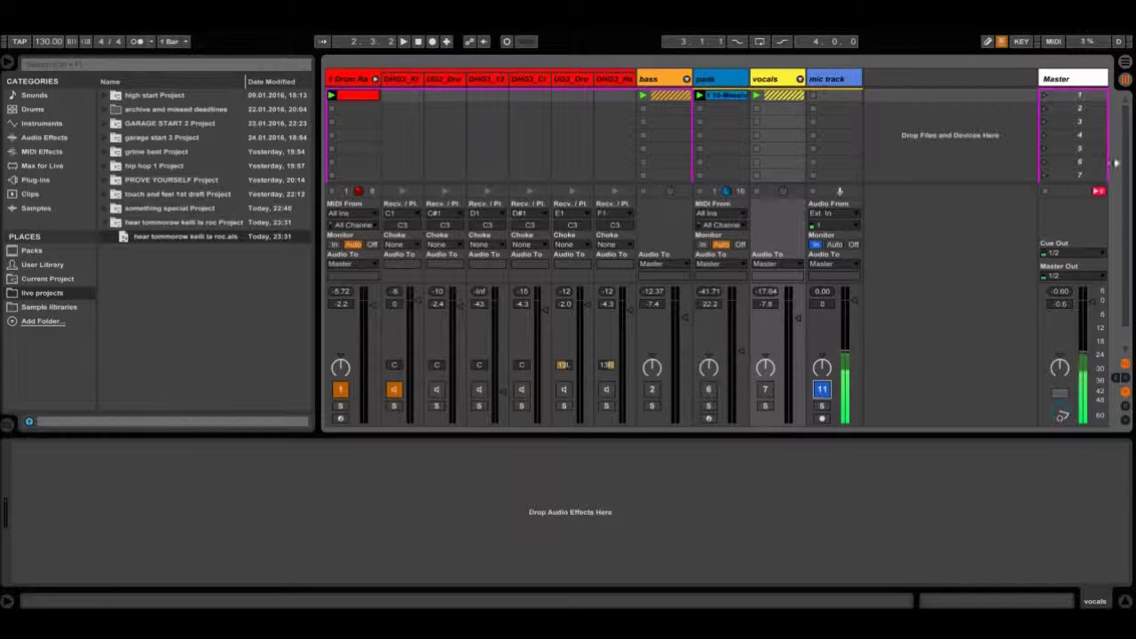
# Play scene 1, activate the drum rack's snare, layer, clap-snare and both hat chains, and briefly mute the mic track to listen.
pyautogui.click(1044, 96)
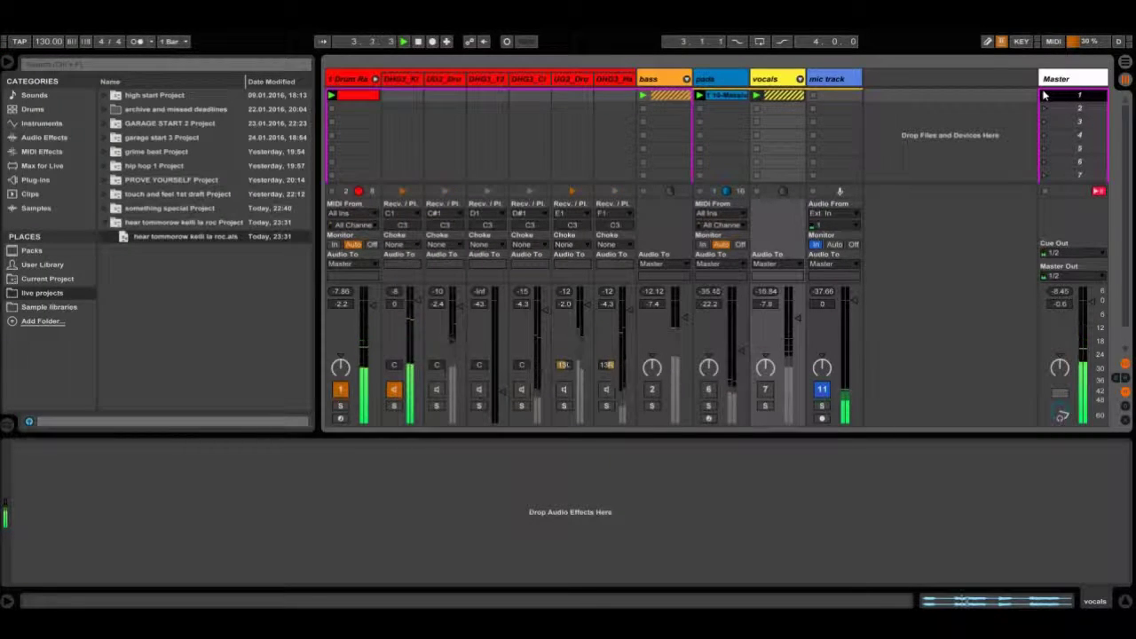
pyautogui.click(396, 81)
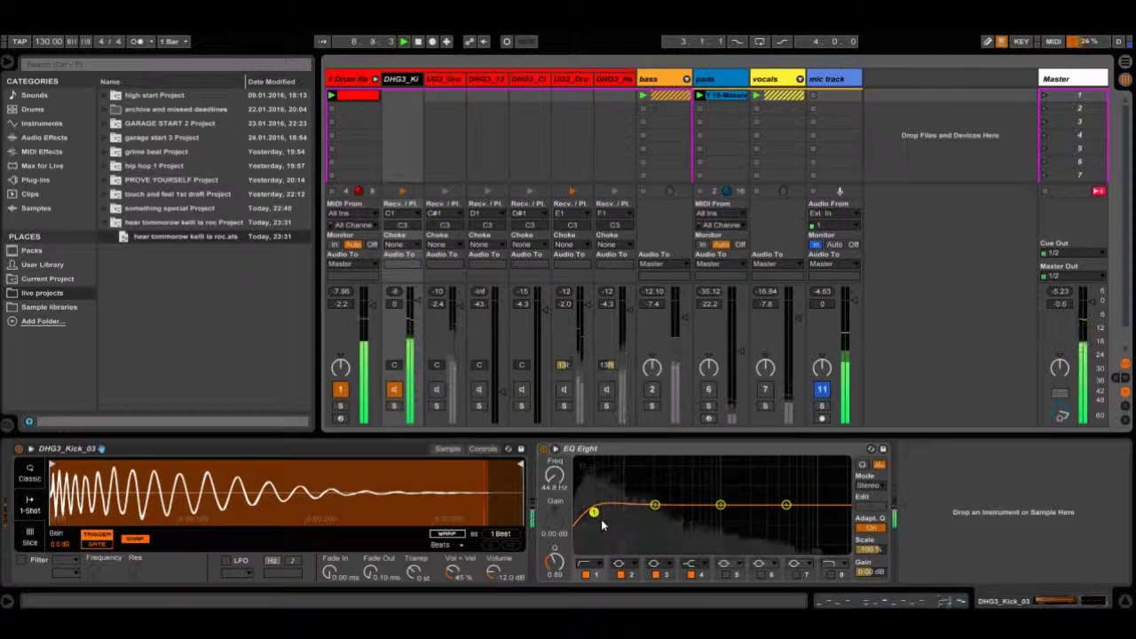
pyautogui.click(436, 390)
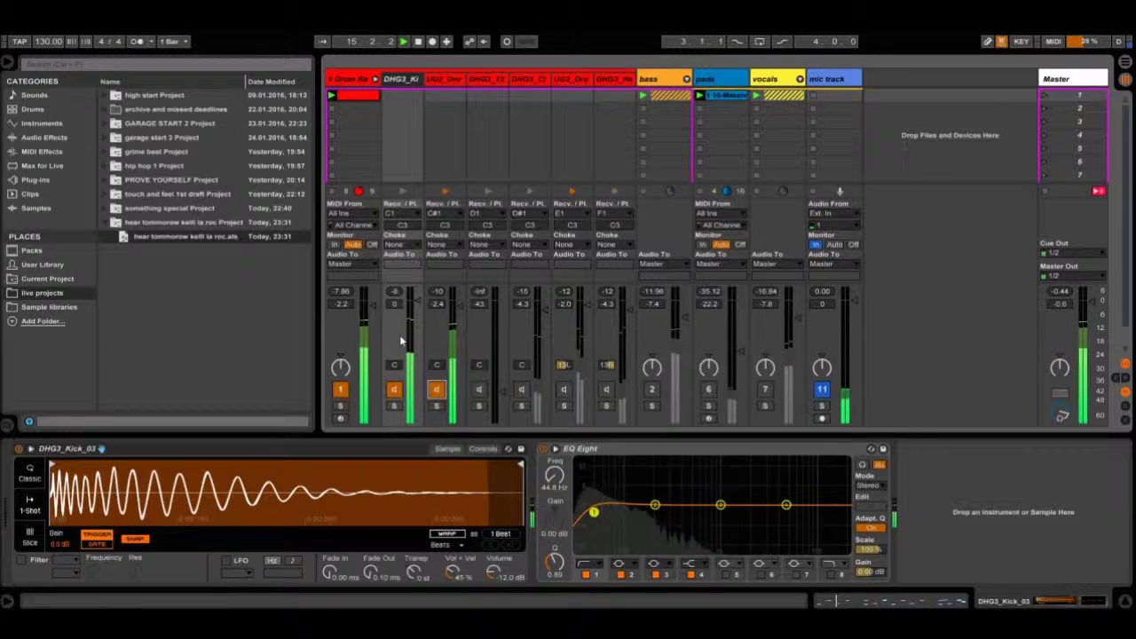
pyautogui.click(478, 390)
pyautogui.click(520, 390)
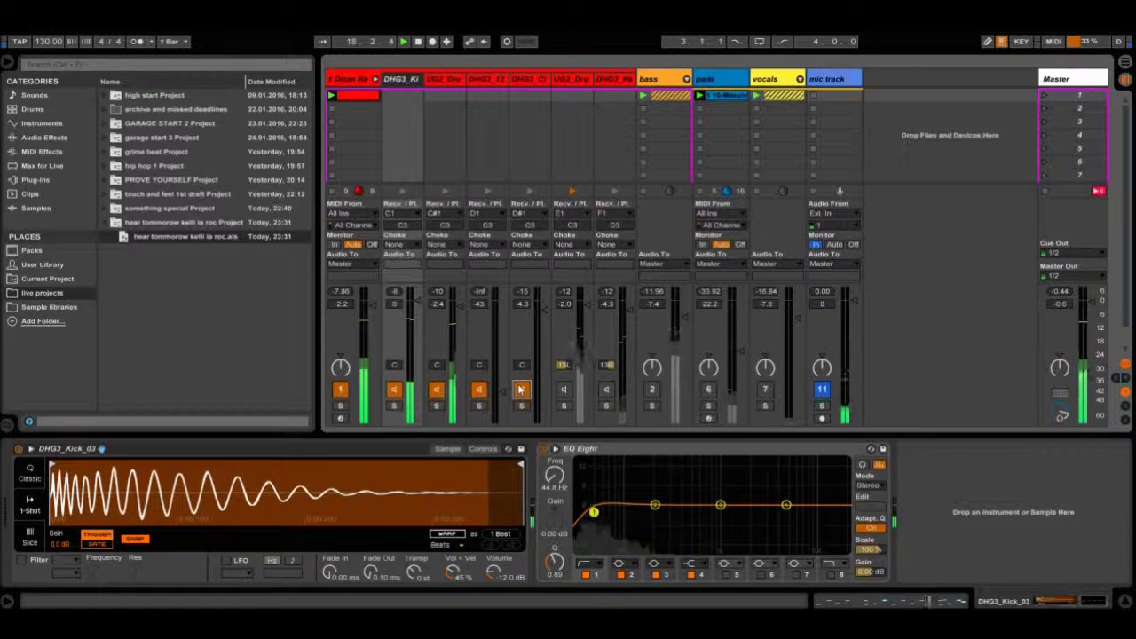
pyautogui.click(563, 390)
pyautogui.click(606, 389)
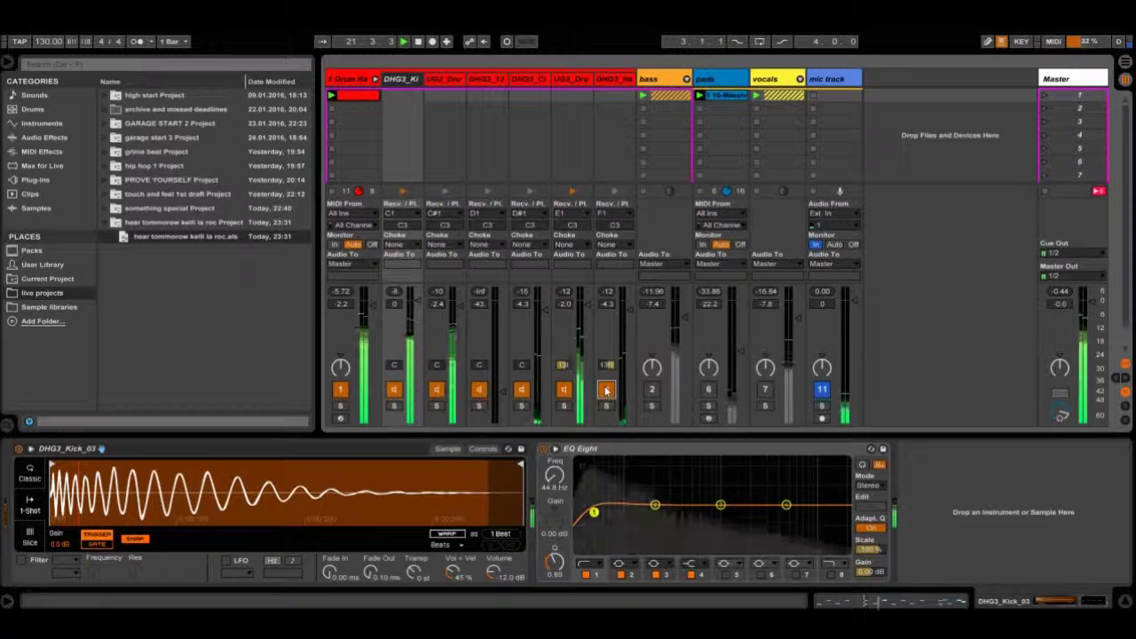
pyautogui.click(822, 390)
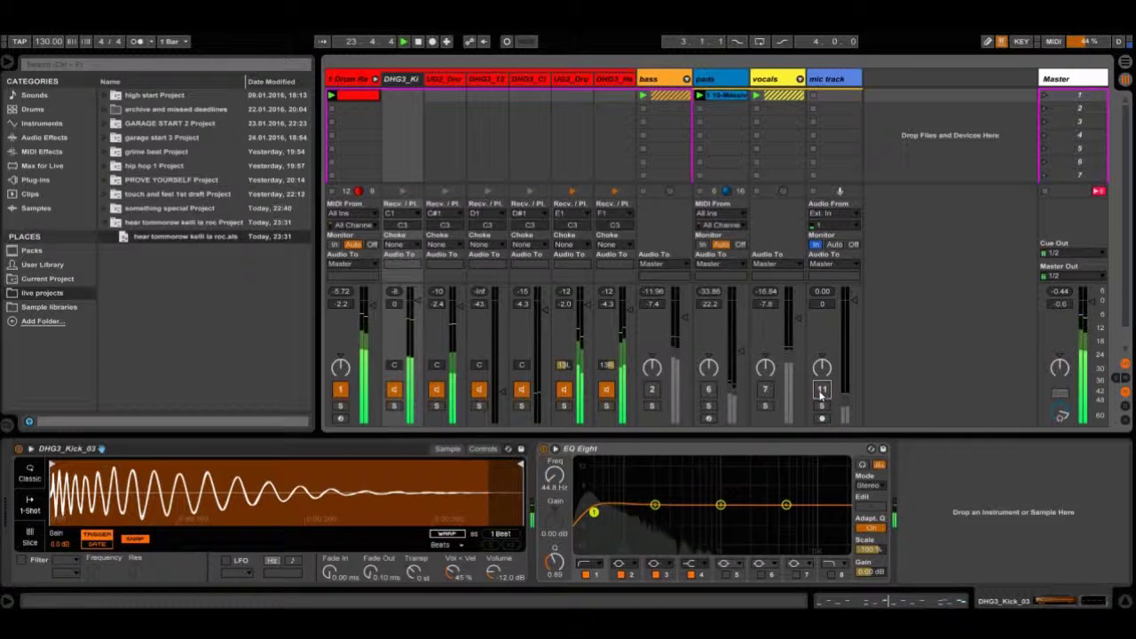
pyautogui.click(822, 389)
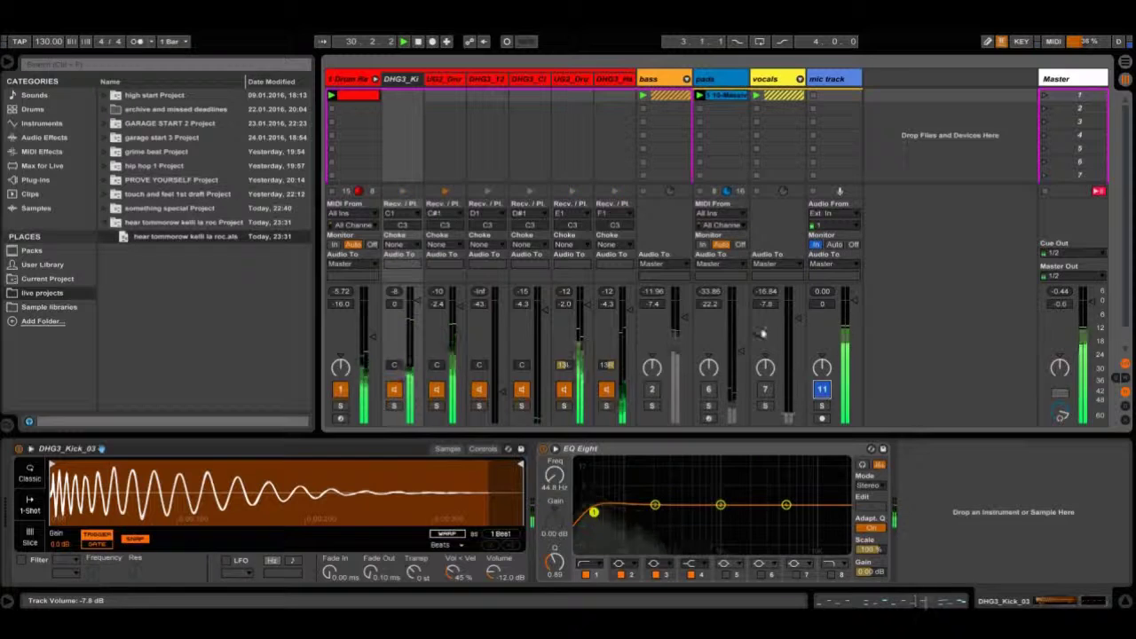
# Duplicate the Drum Rack clip's loop to four bars and set the Drum Rack track volume to -16.3 dB.
pyautogui.click(351, 97)
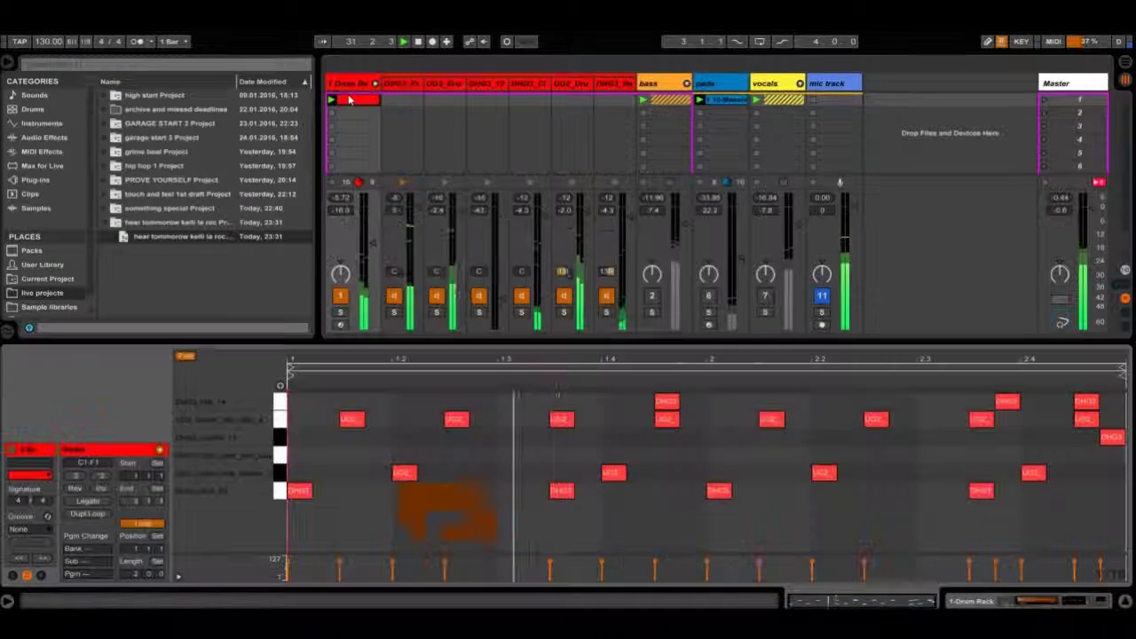
pyautogui.moveTo(560, 341); pyautogui.dragTo(557, 295)
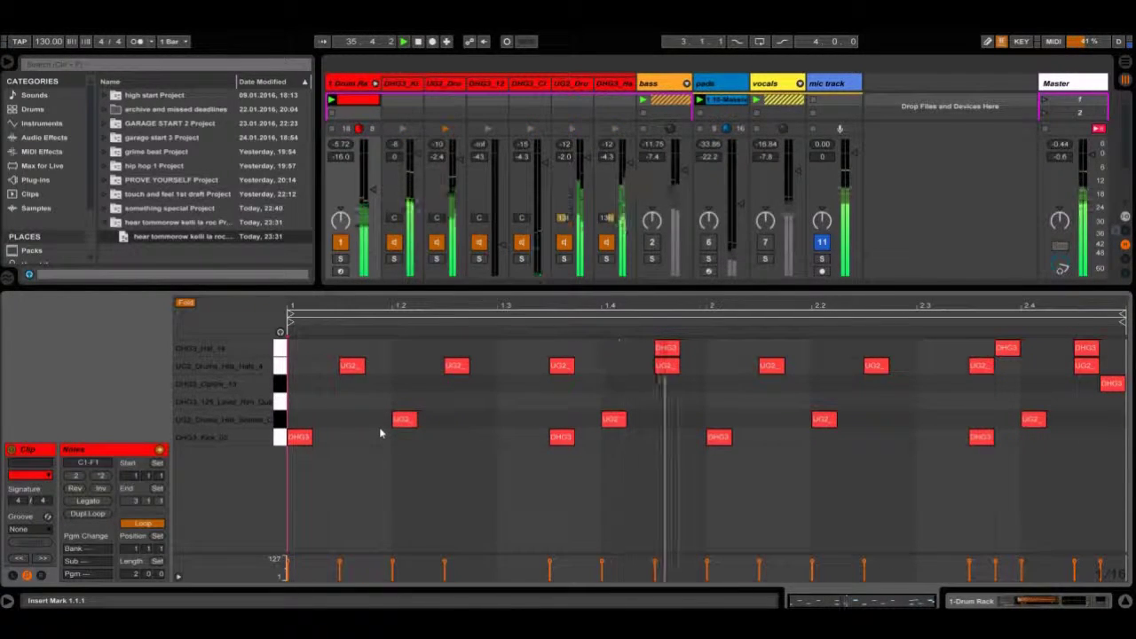
pyautogui.click(93, 515)
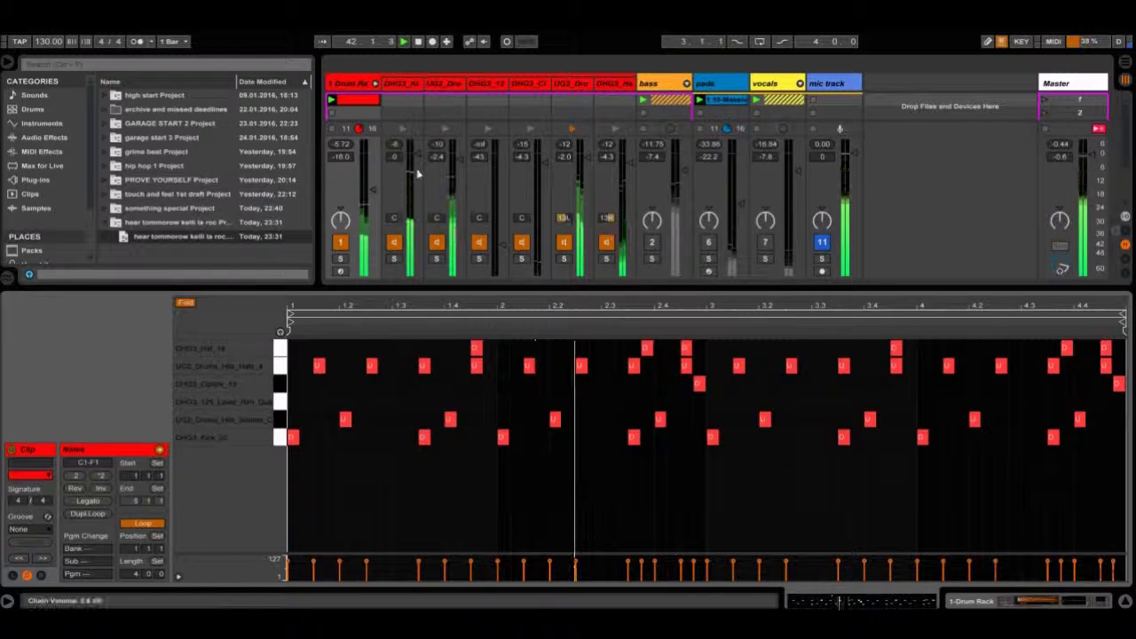
pyautogui.moveTo(375, 187)
pyautogui.mouseDown()
pyautogui.moveTo(372, 163)
pyautogui.moveTo(373, 197)
pyautogui.mouseUp()
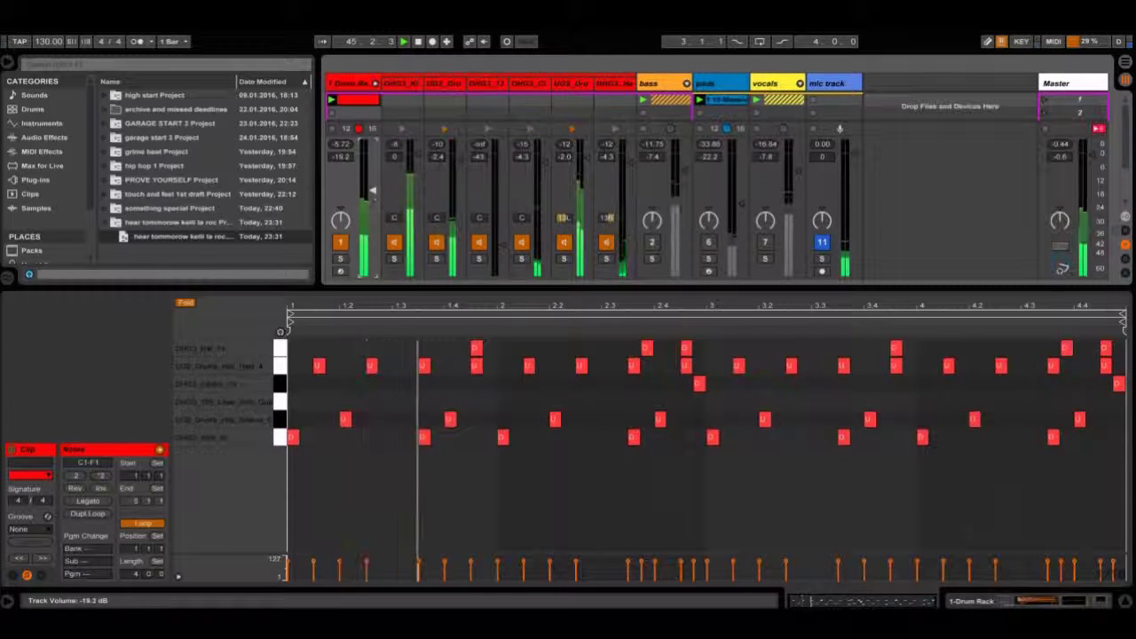
pyautogui.moveTo(463, 285); pyautogui.dragTo(463, 392)
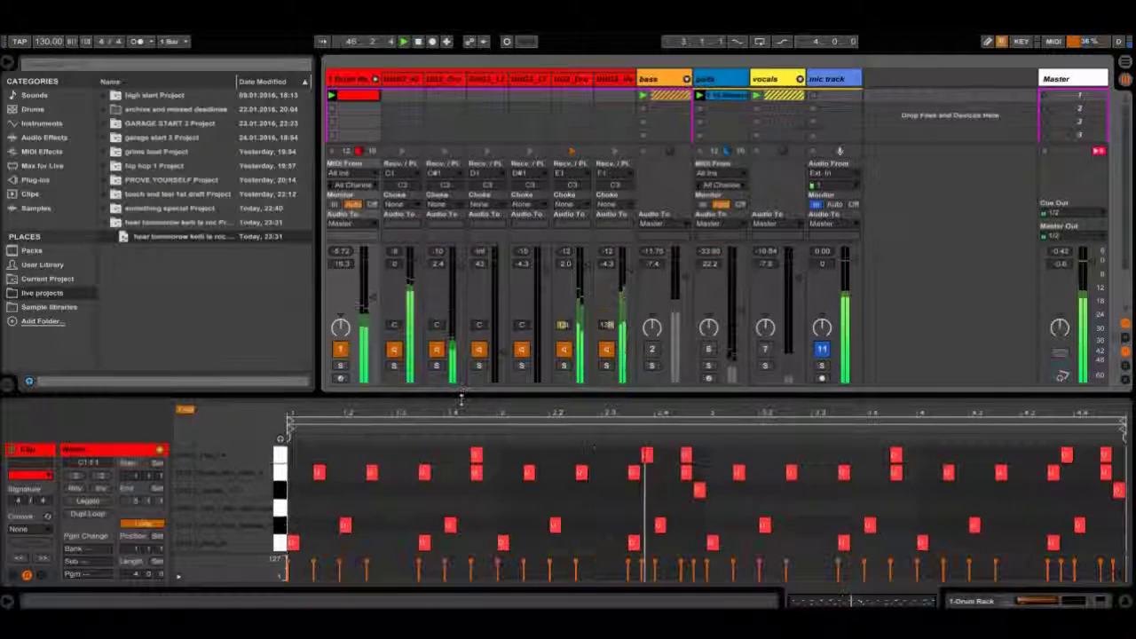
# Go through the drum rack's chains from kick to hat, examining each one's sample and EQ Eight curve.
pyautogui.click(395, 79)
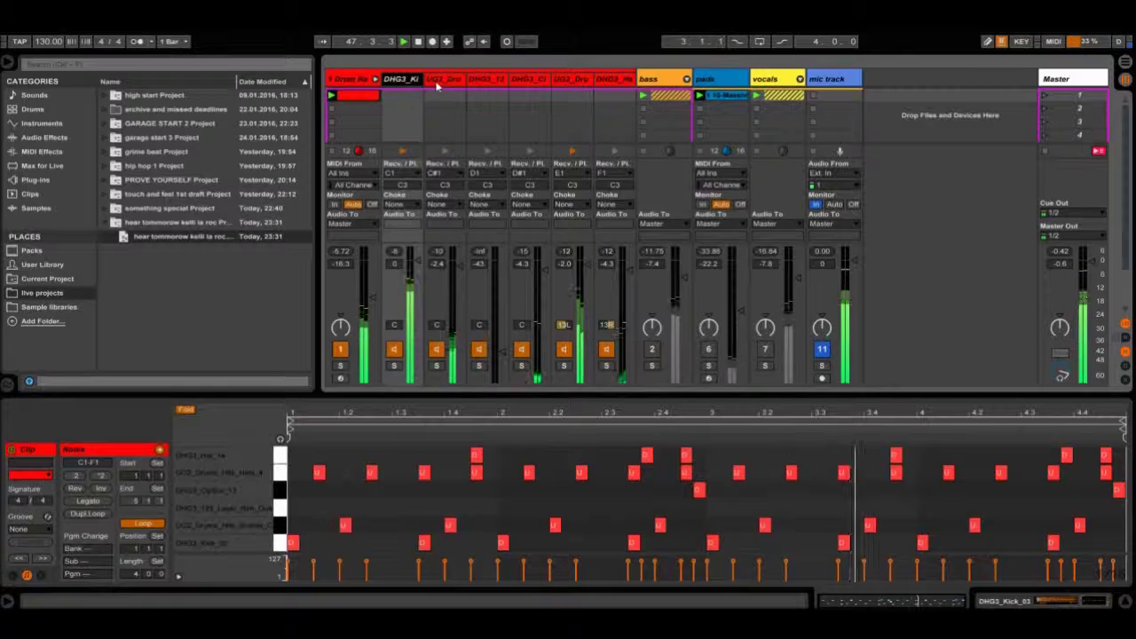
pyautogui.click(436, 81)
pyautogui.doubleClick(418, 83)
pyautogui.click(440, 81)
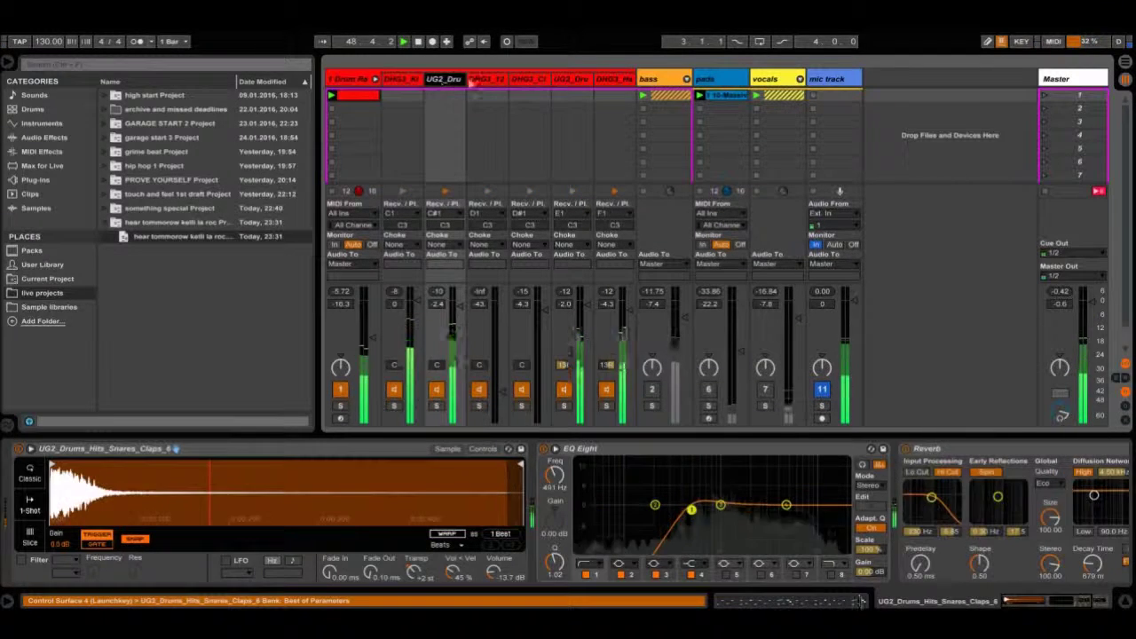
pyautogui.click(485, 80)
pyautogui.click(530, 80)
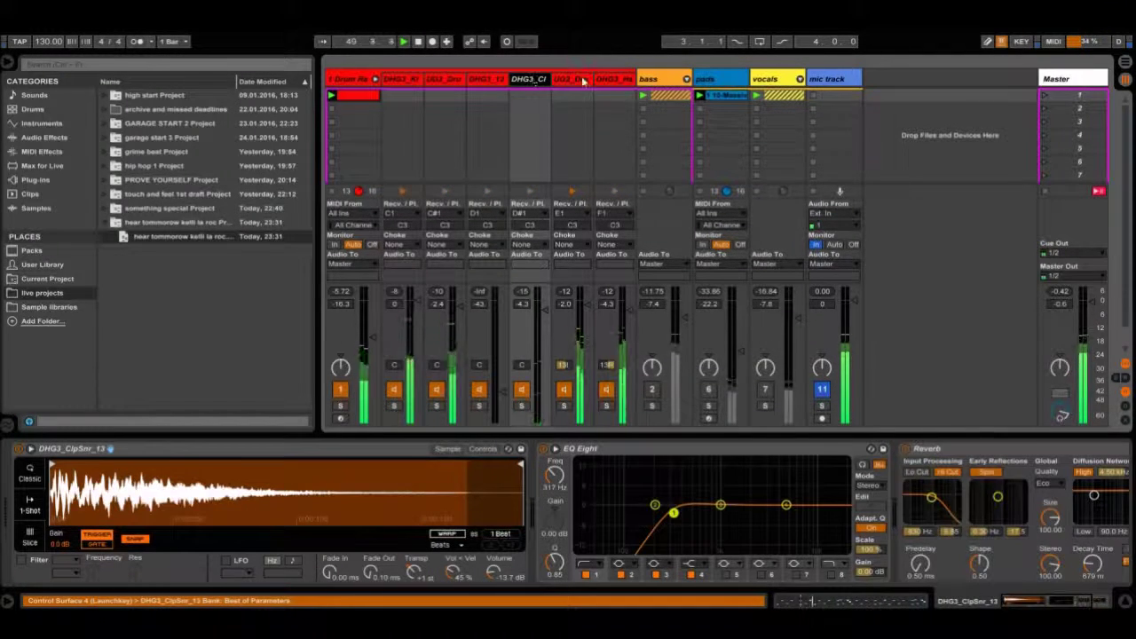
pyautogui.click(583, 81)
pyautogui.click(611, 81)
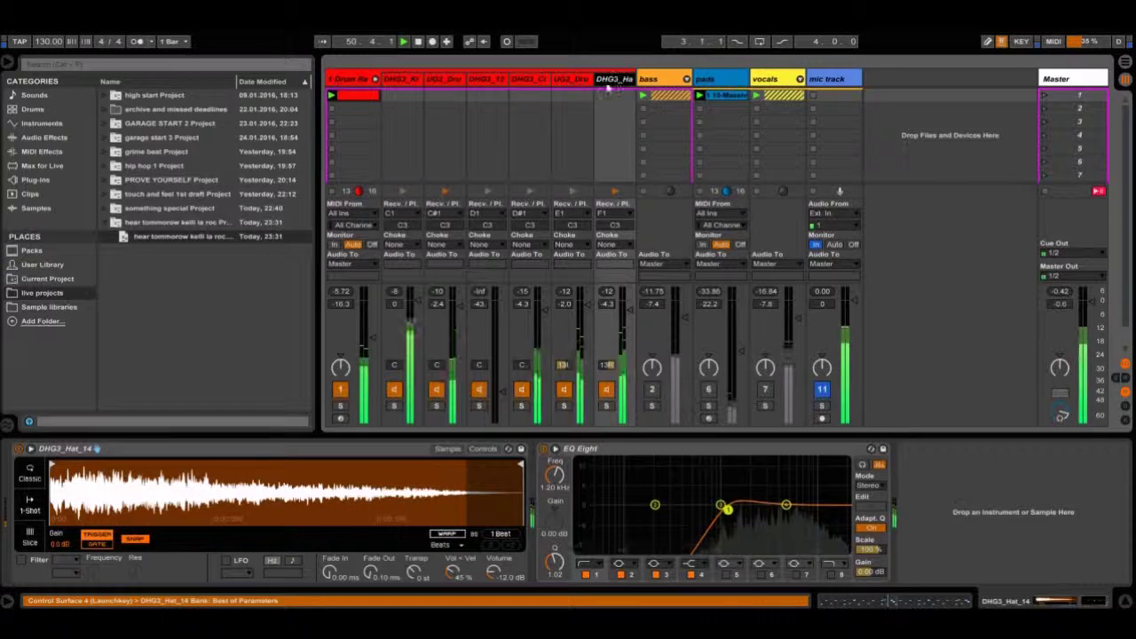
# Compare the kick and snare chains' devices, and examine the clap-snare chain's EQ Eight and full Reverb settings.
pyautogui.click(402, 80)
pyautogui.click(449, 81)
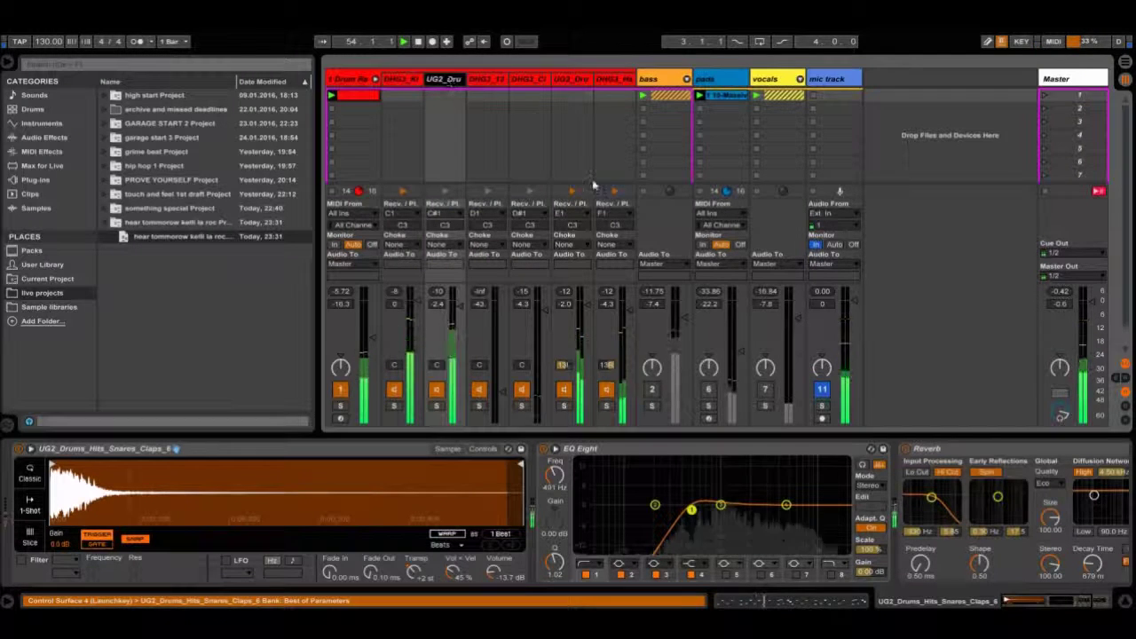
pyautogui.click(530, 80)
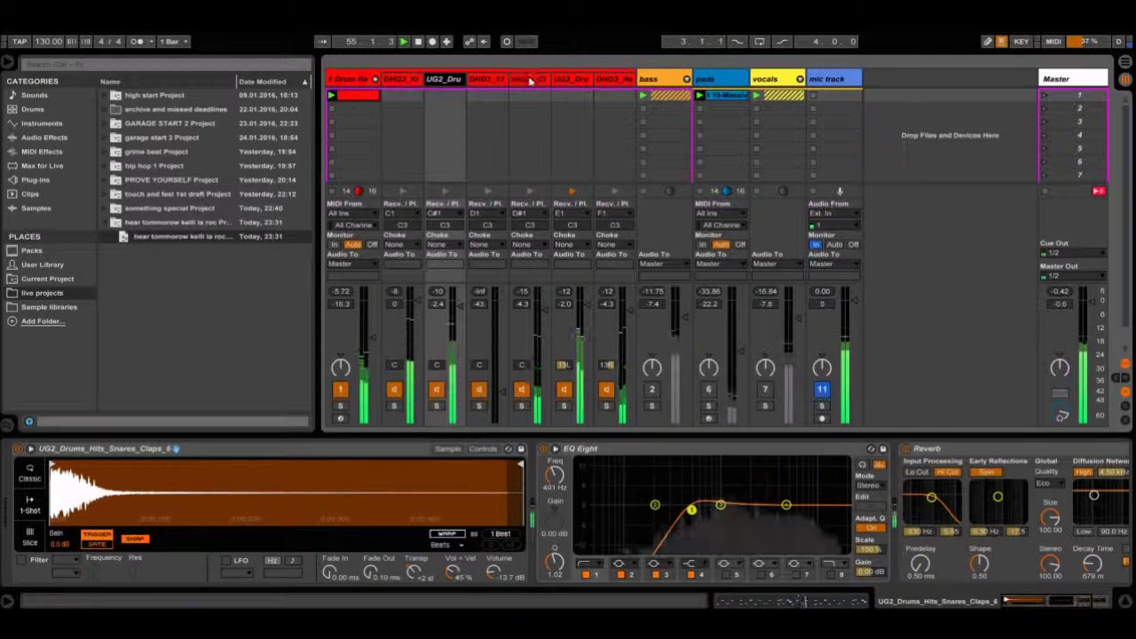
pyautogui.moveTo(1009, 607); pyautogui.dragTo(1031, 605)
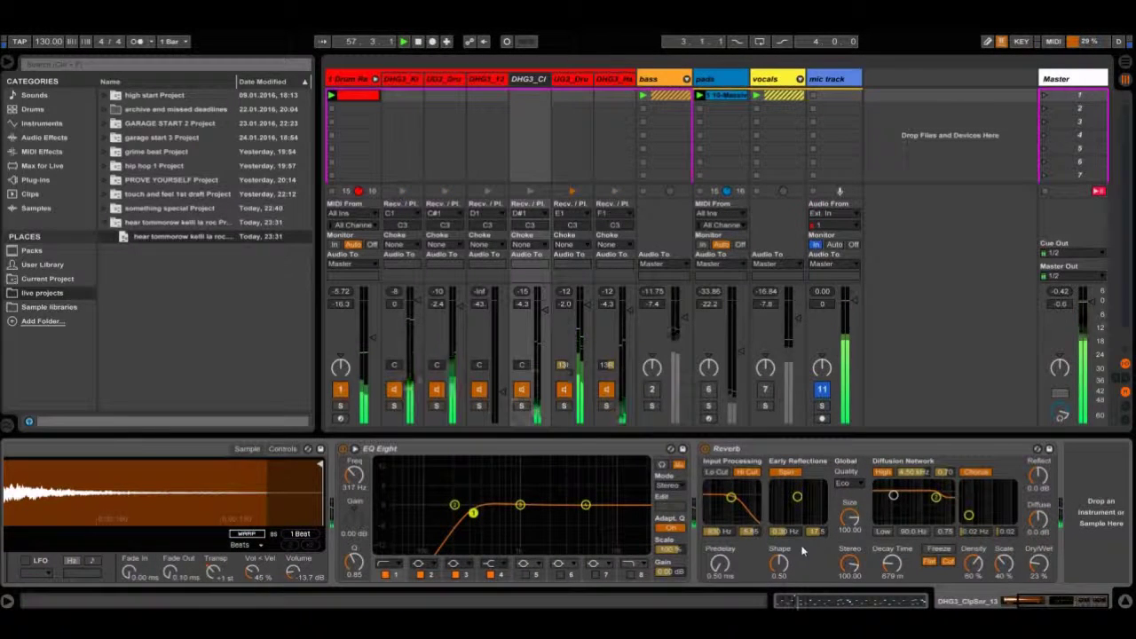
# Compare the EQ Eight low-cut and panning of the two hat chains, UG2_Drums_Hits_Hats_4 and DHG3_Hat_14.
pyautogui.click(565, 80)
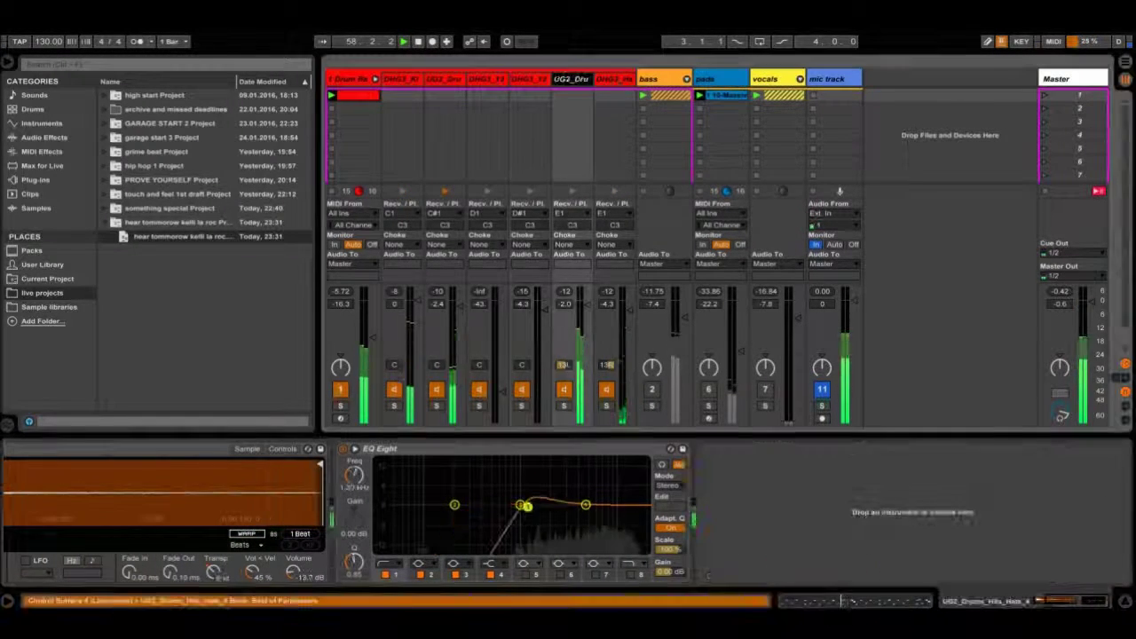
pyautogui.click(620, 81)
pyautogui.click(562, 79)
pyautogui.click(610, 78)
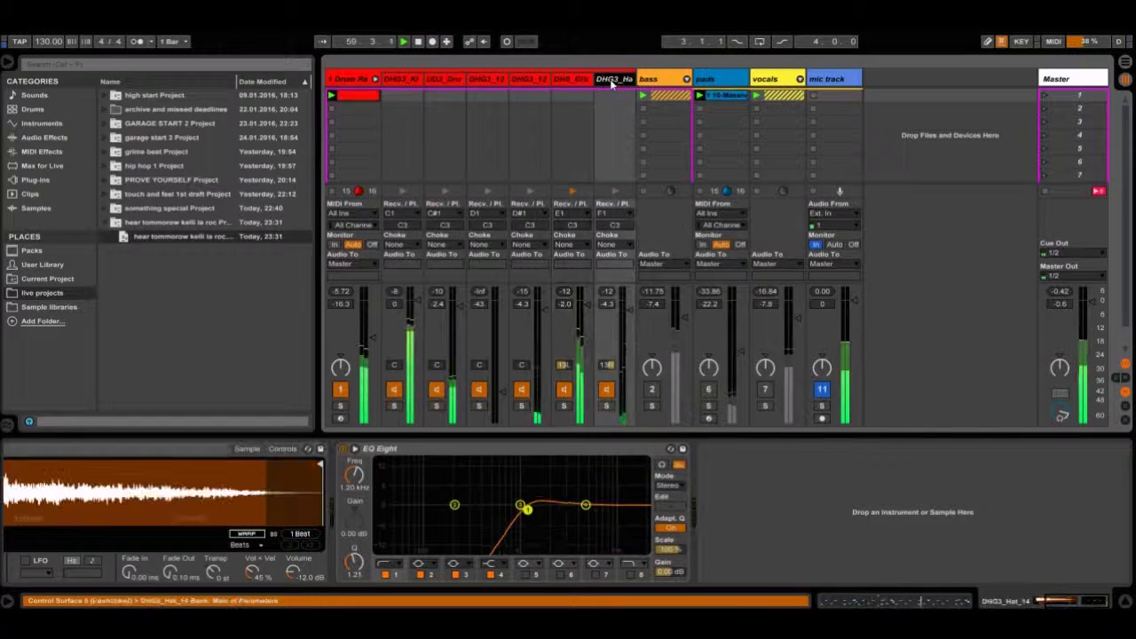
pyautogui.click(574, 81)
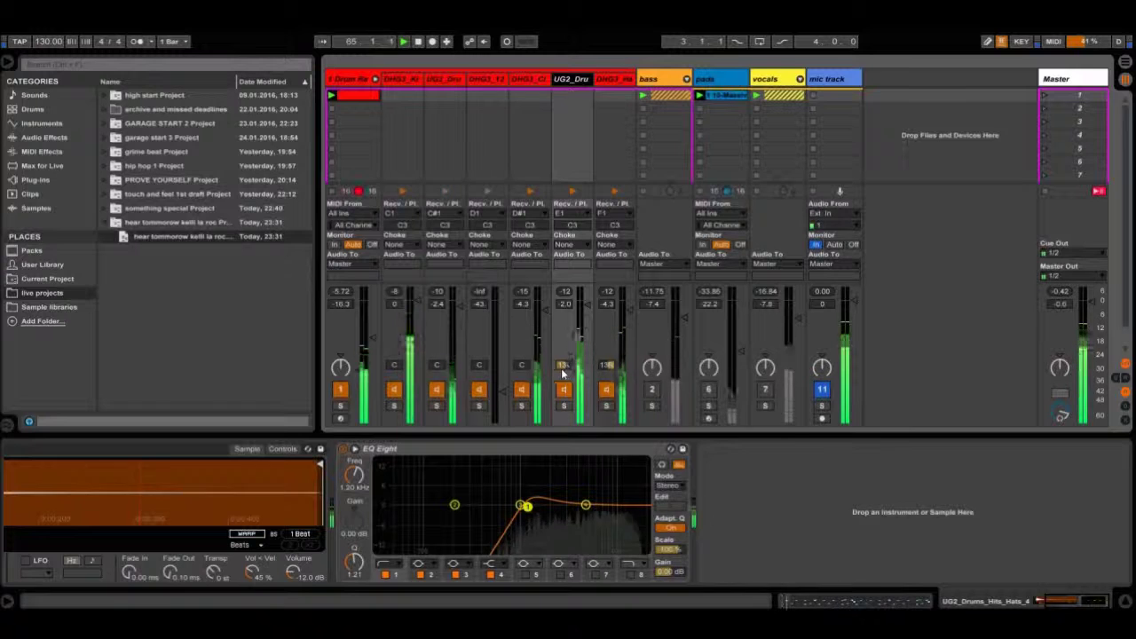
# Fold and deactivate the Drum Rack track, and unfold the bass group to show its chord tracks.
pyautogui.click(375, 79)
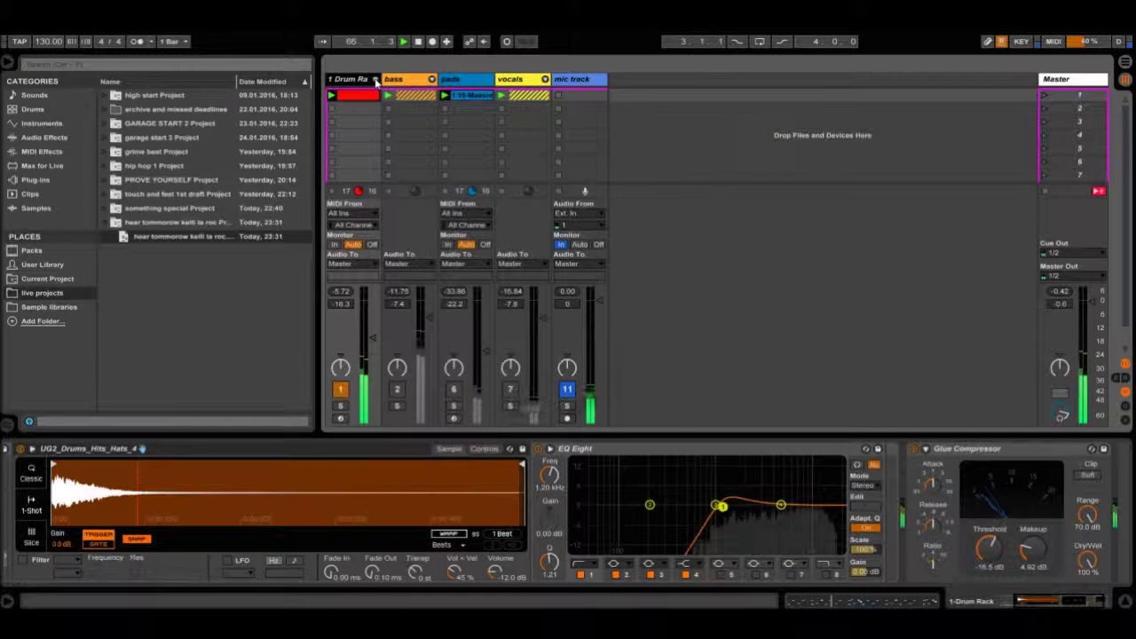
pyautogui.click(341, 390)
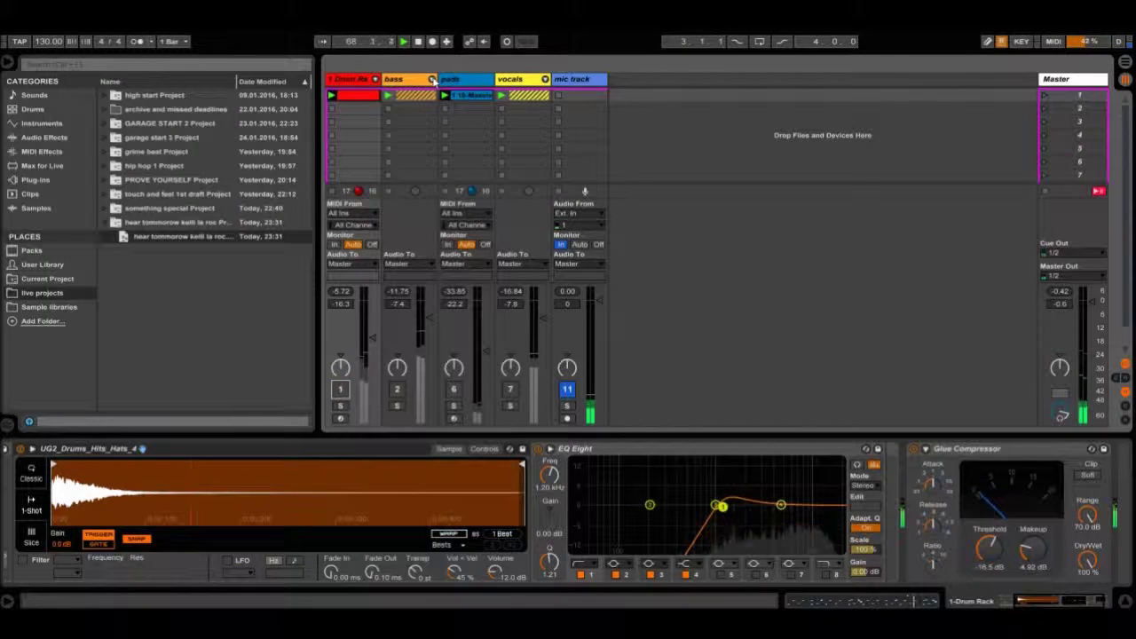
pyautogui.click(433, 79)
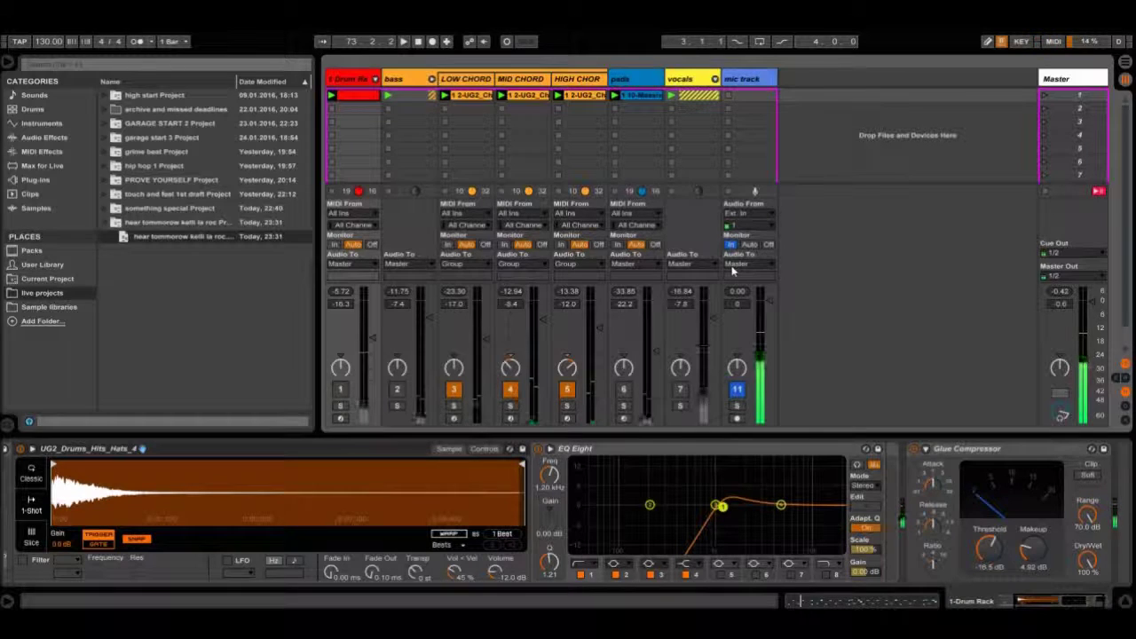
# Examine the sampler and EQ Eight settings of the LOW CHORD, MID CHORD and HIGH CHORD tracks.
pyautogui.click(479, 79)
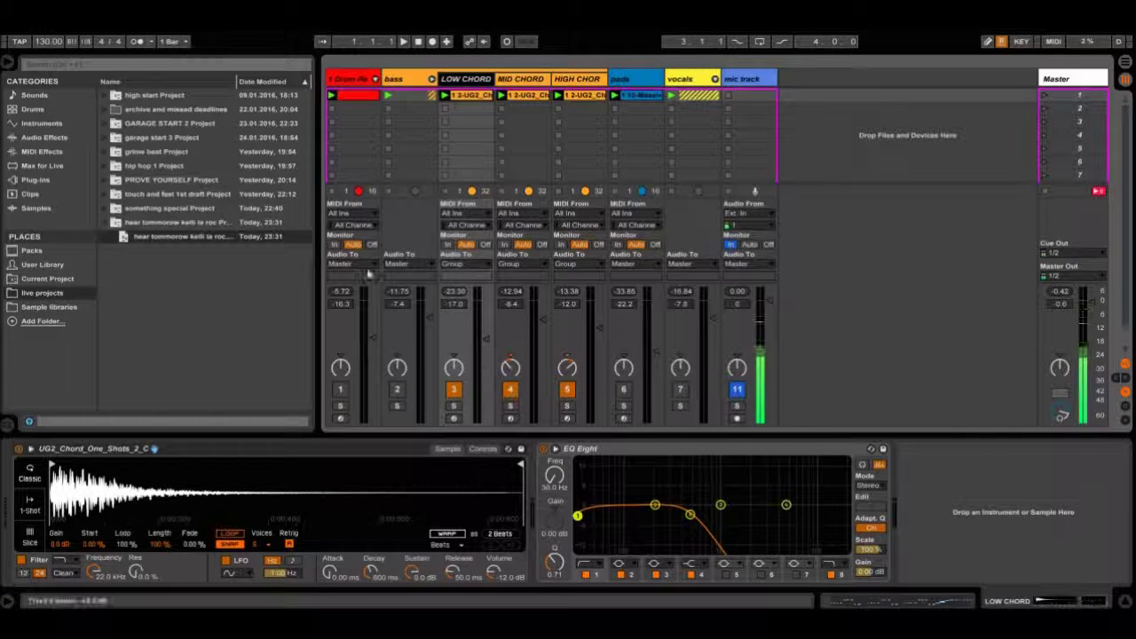
pyautogui.click(524, 79)
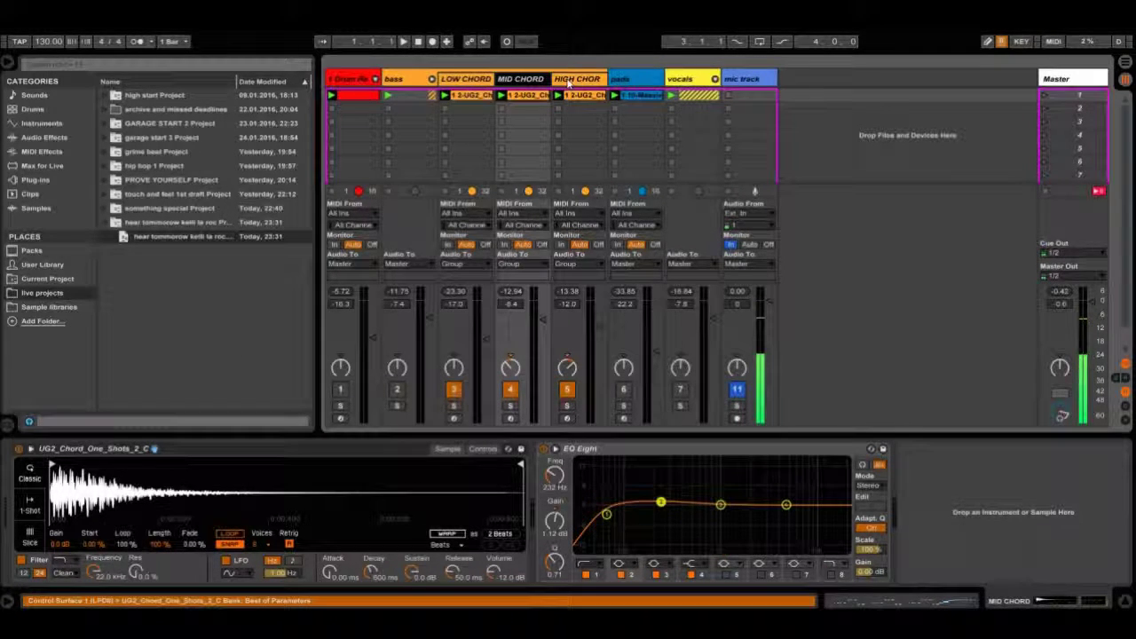
pyautogui.click(576, 79)
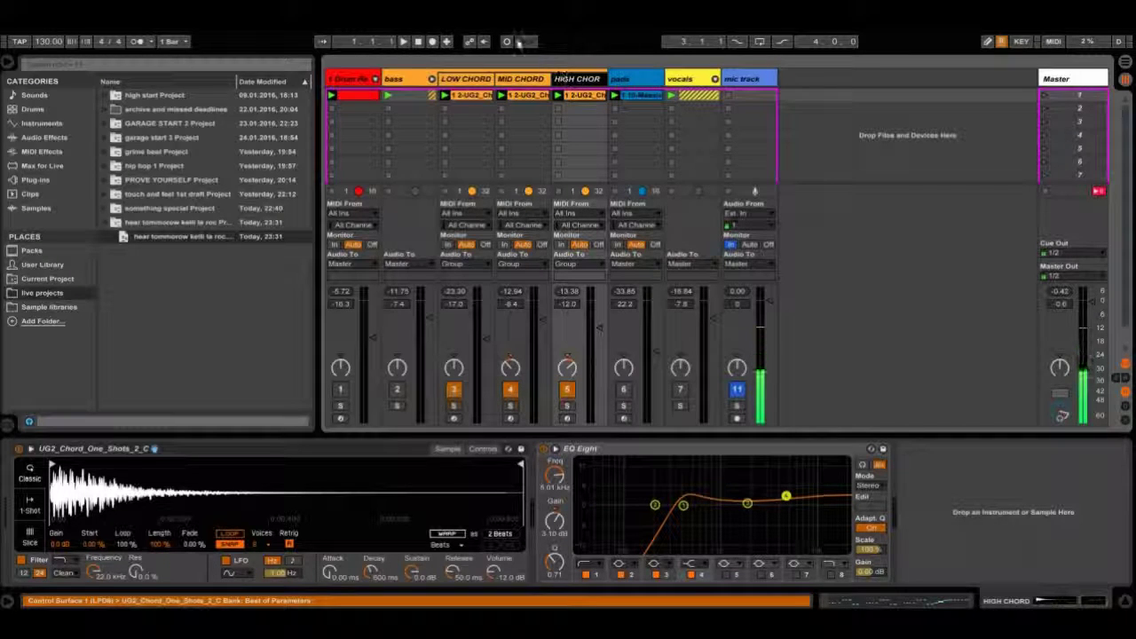
pyautogui.click(467, 79)
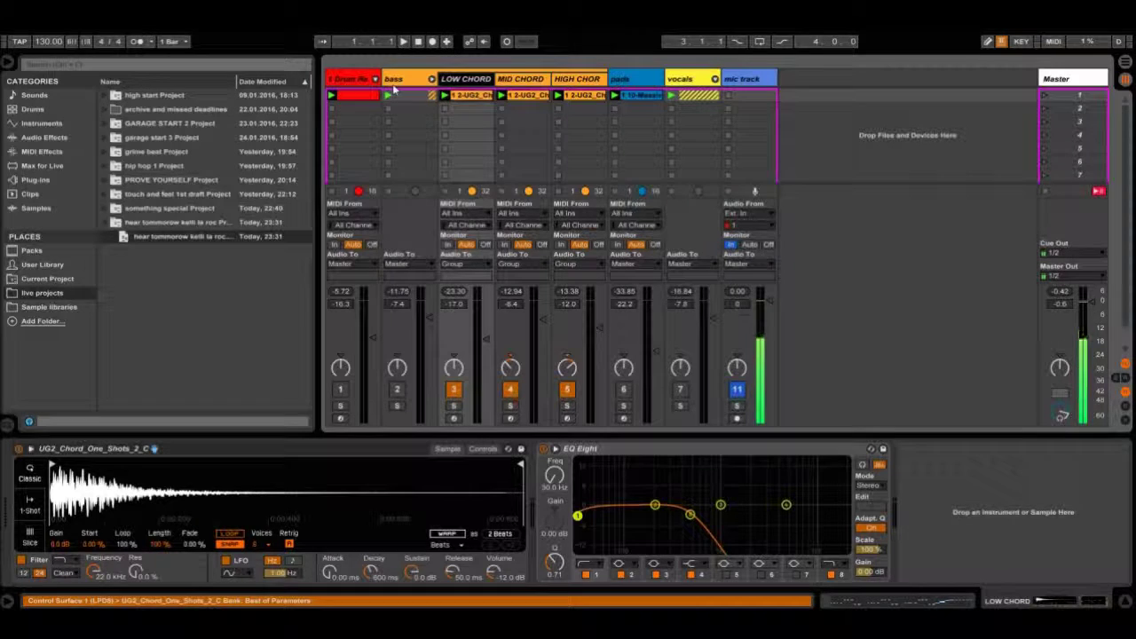
pyautogui.click(520, 79)
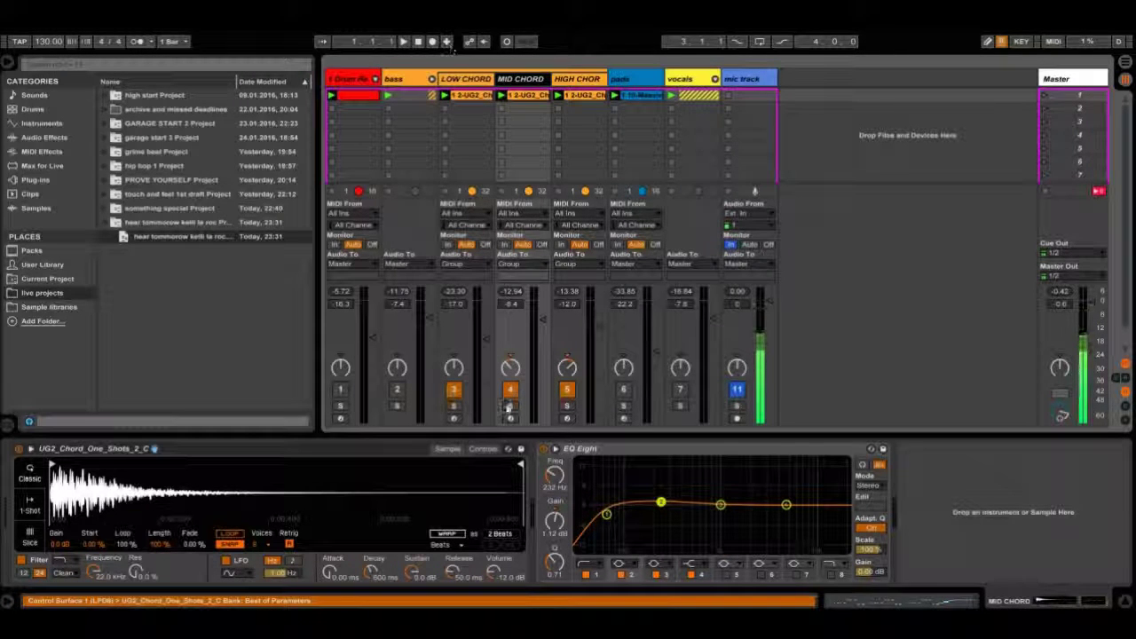
# Deactivate the LOW CHORD, HIGH CHORD and mic tracks, and play scene 1 with the bass group activated.
pyautogui.click(455, 391)
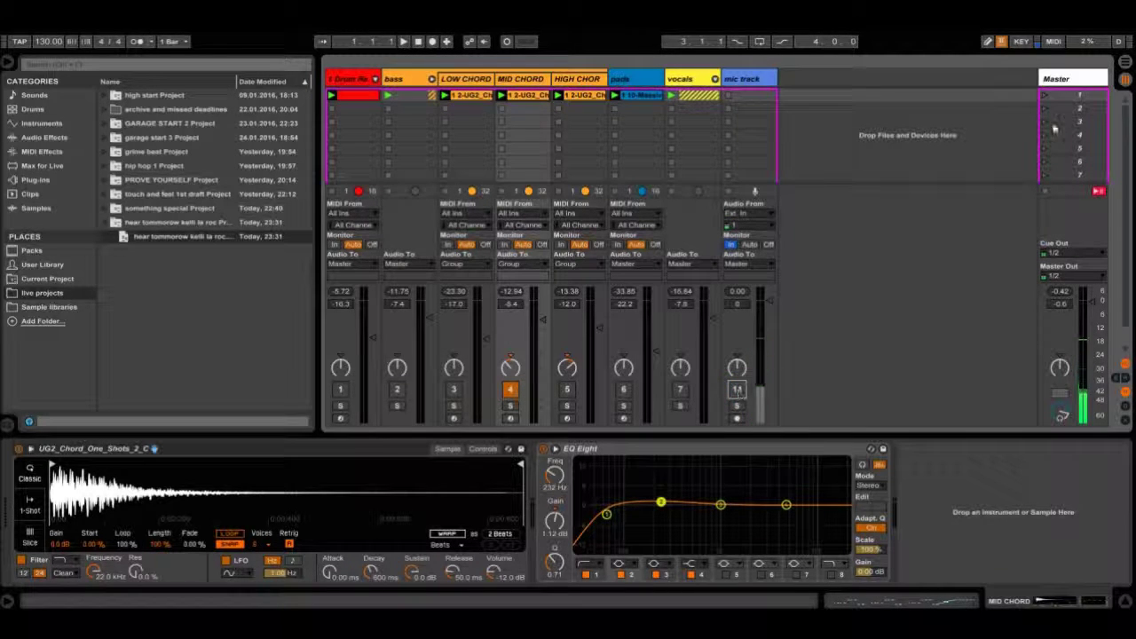
pyautogui.click(1045, 98)
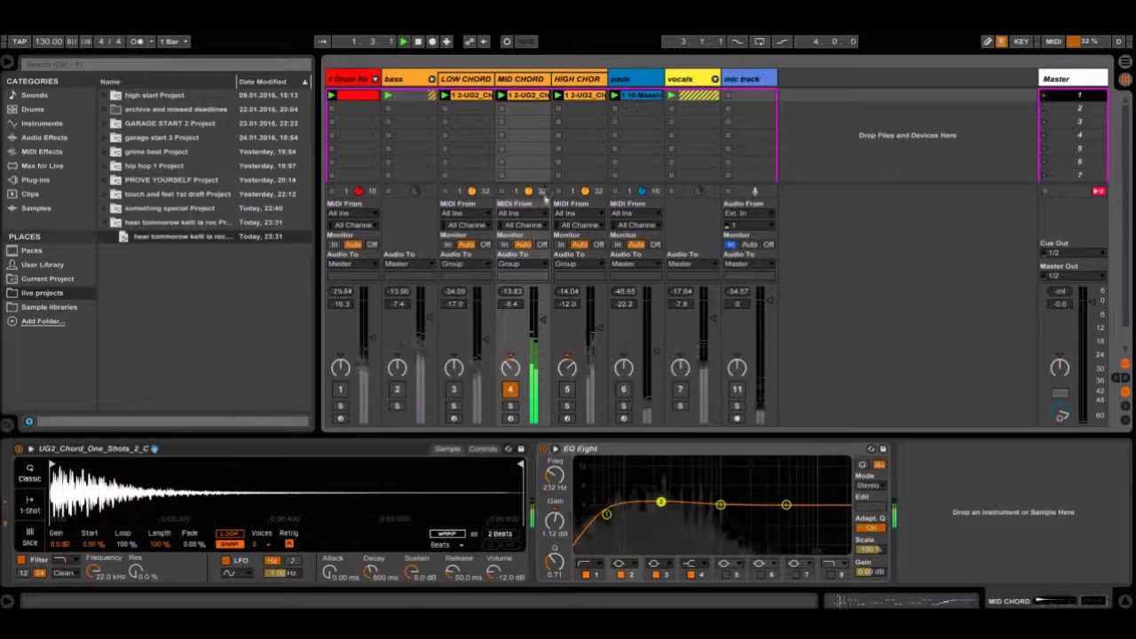
pyautogui.click(397, 389)
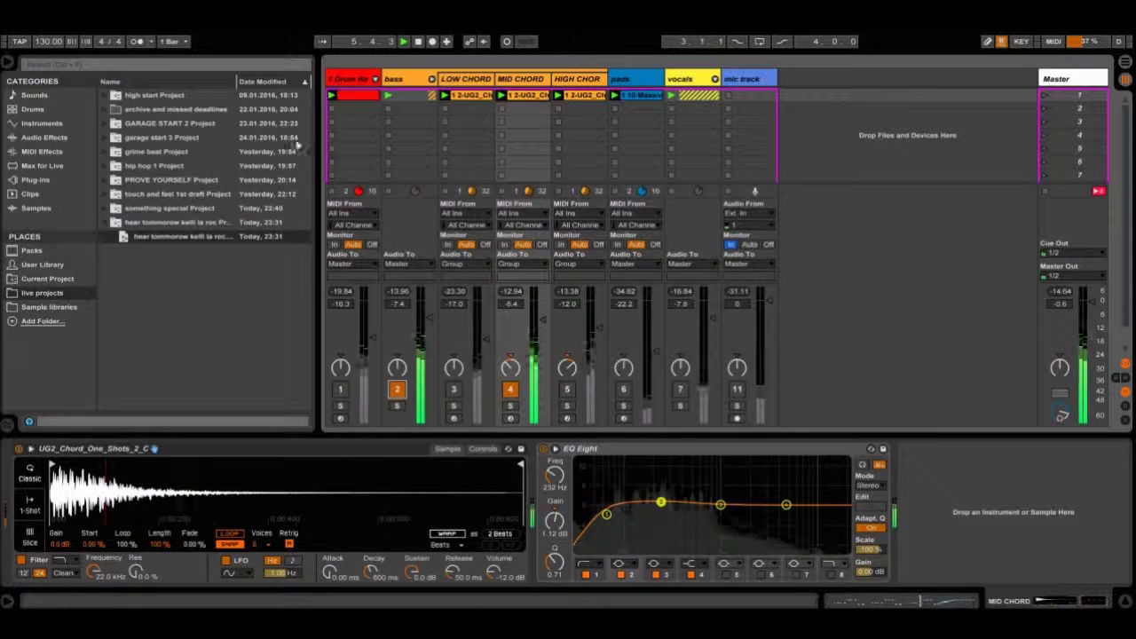
# Open the MID CHORD clip's notes and reactivate the mic track.
pyautogui.click(517, 97)
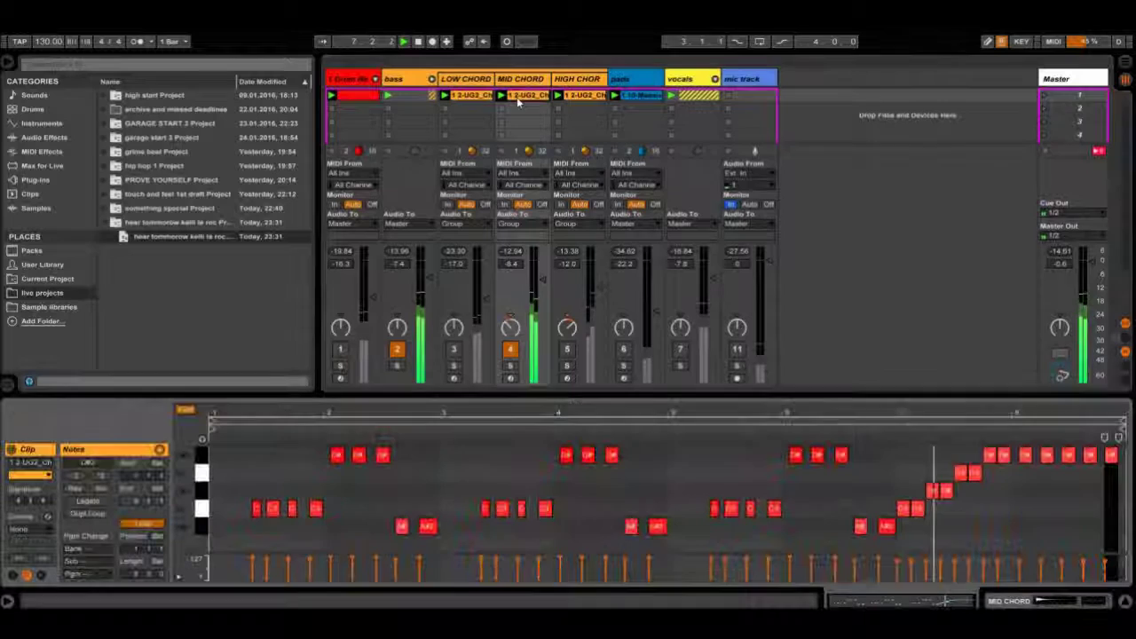
pyautogui.click(737, 350)
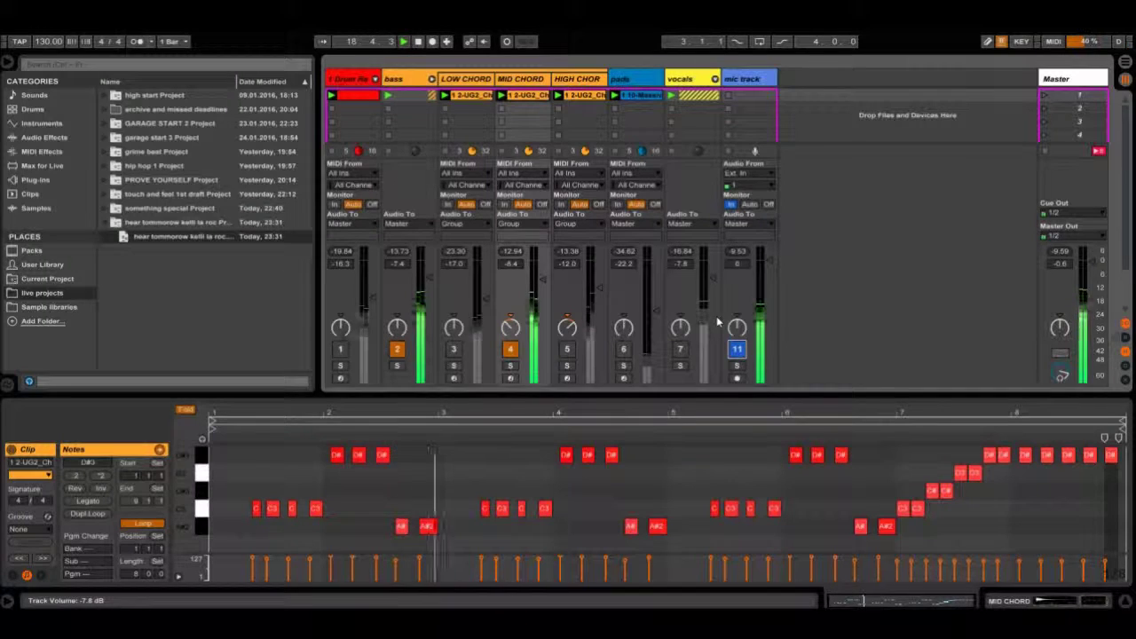
# Reactivate the HIGH CHORD and LOW CHORD tracks, and briefly solo LOW CHORD to hear it alone.
pyautogui.click(568, 352)
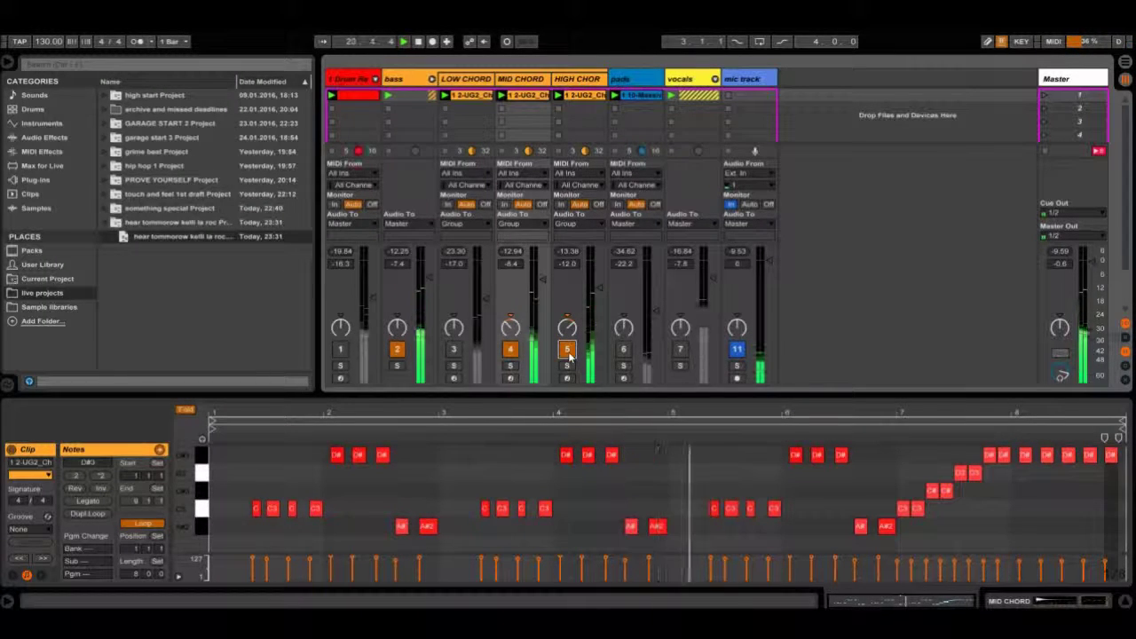
pyautogui.click(454, 349)
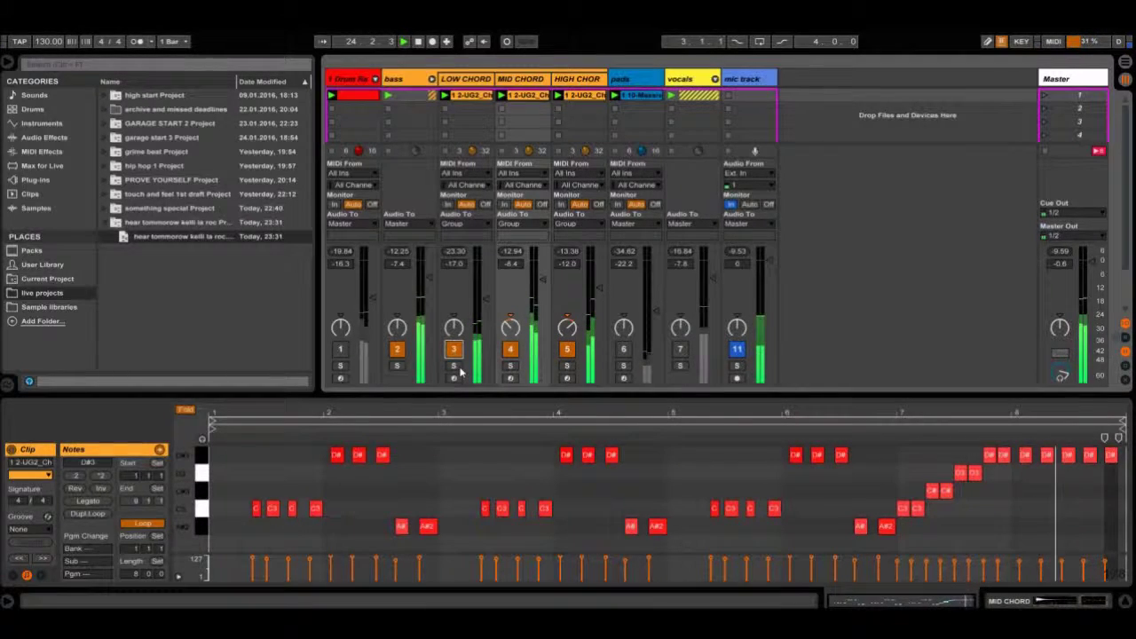
pyautogui.click(453, 366)
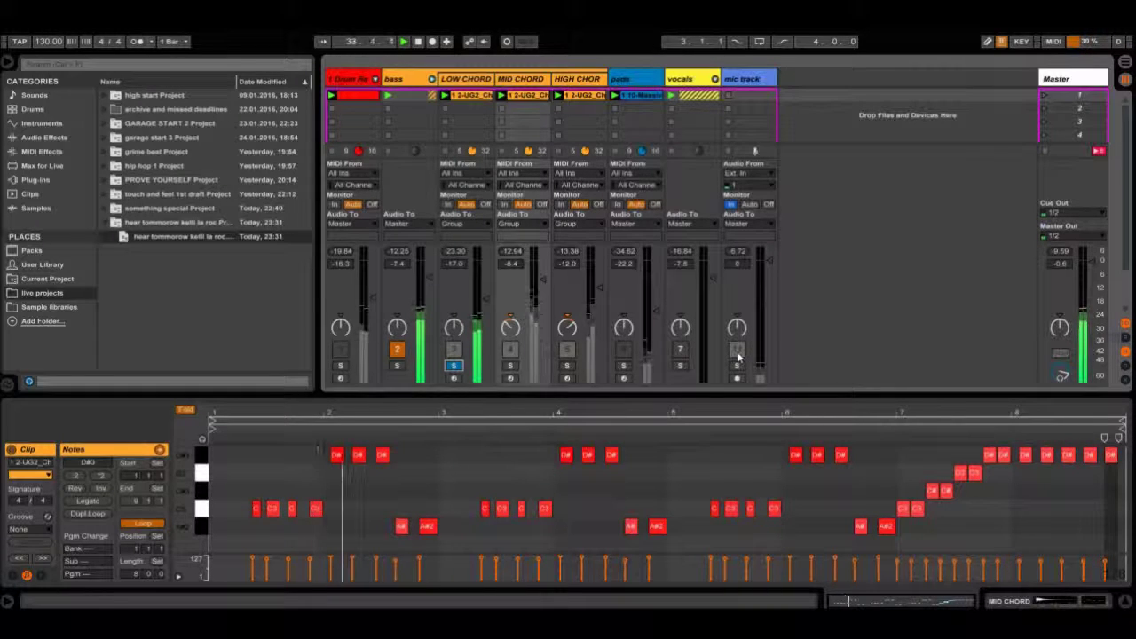
pyautogui.click(454, 365)
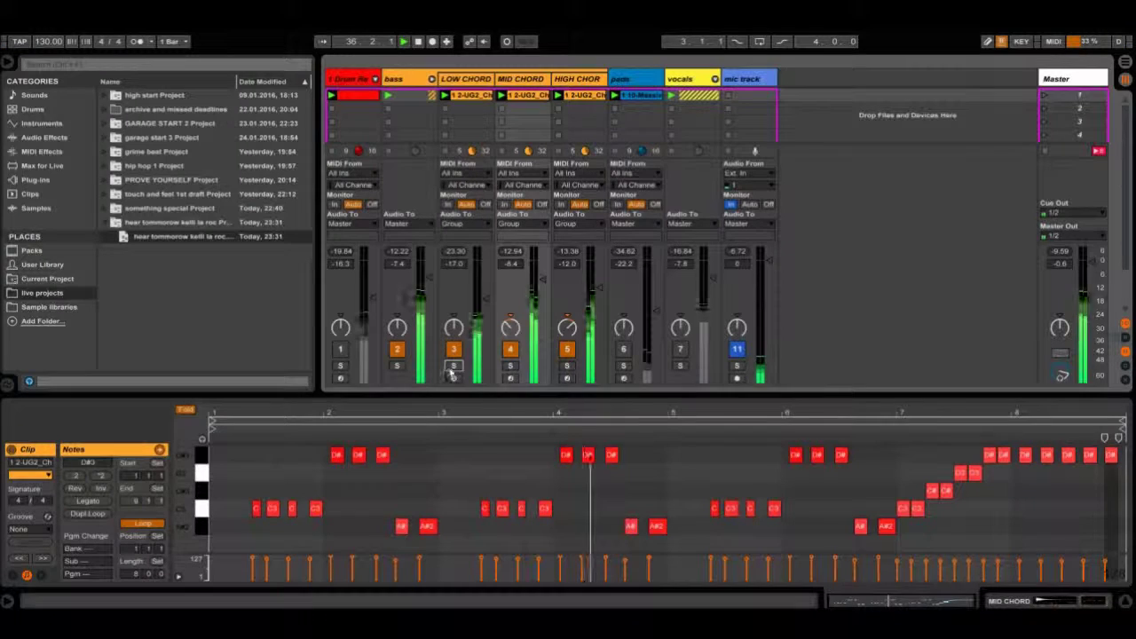
# Temporarily deactivate MID CHORD and HIGH CHORD to hear the low layer, ending with both reactivated and the bass group folded.
pyautogui.click(512, 350)
pyautogui.click(567, 349)
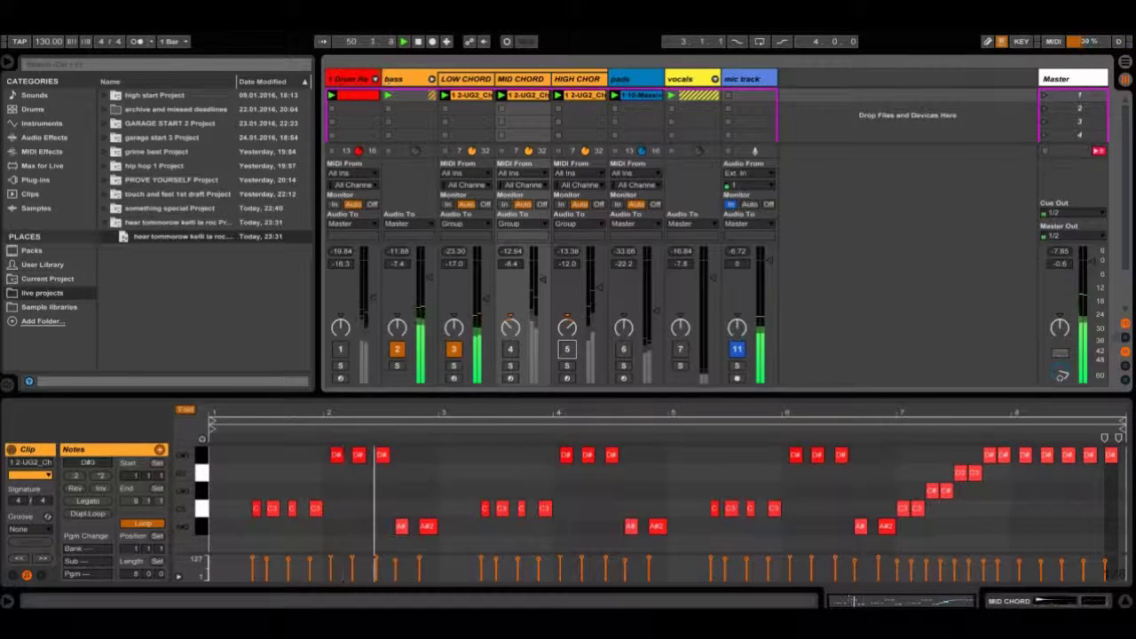
pyautogui.click(431, 79)
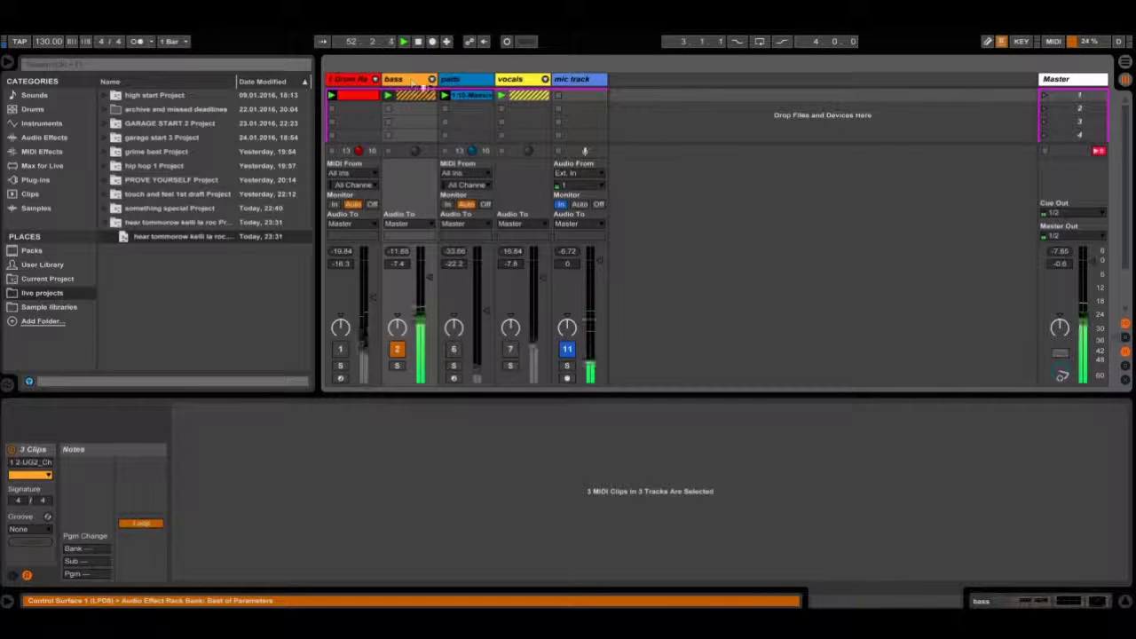
pyautogui.click(567, 349)
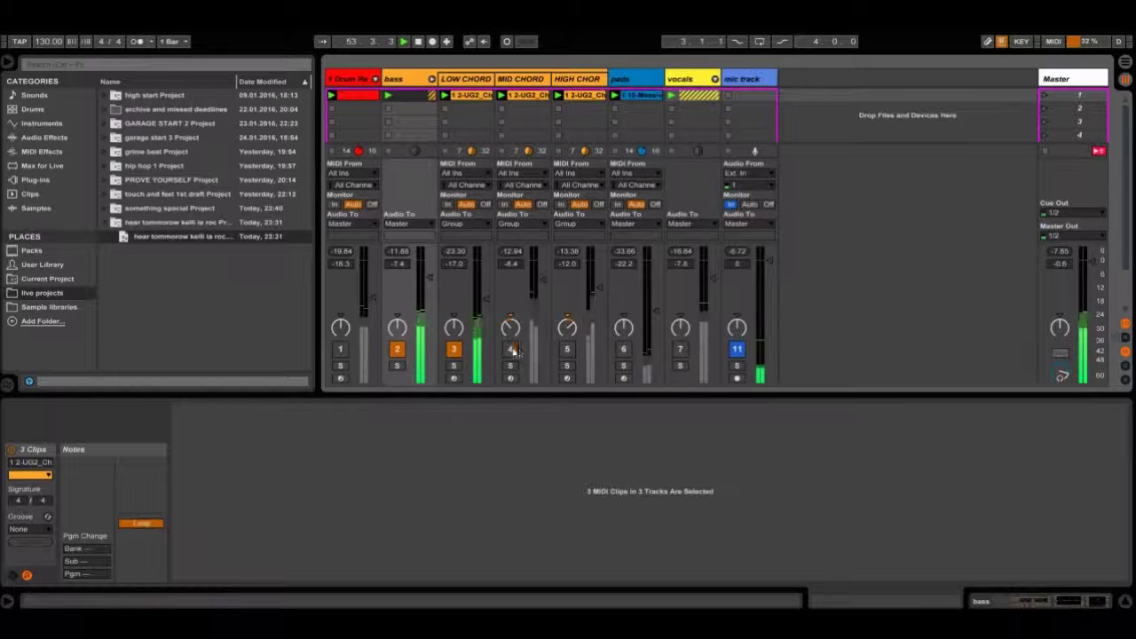
pyautogui.click(511, 349)
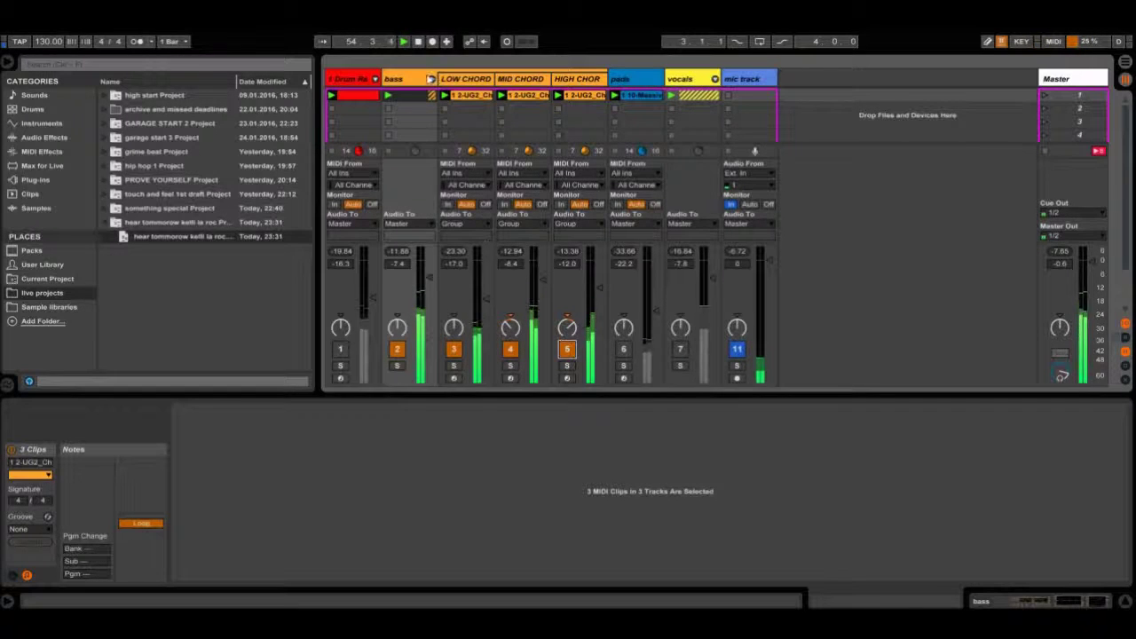
pyautogui.click(431, 79)
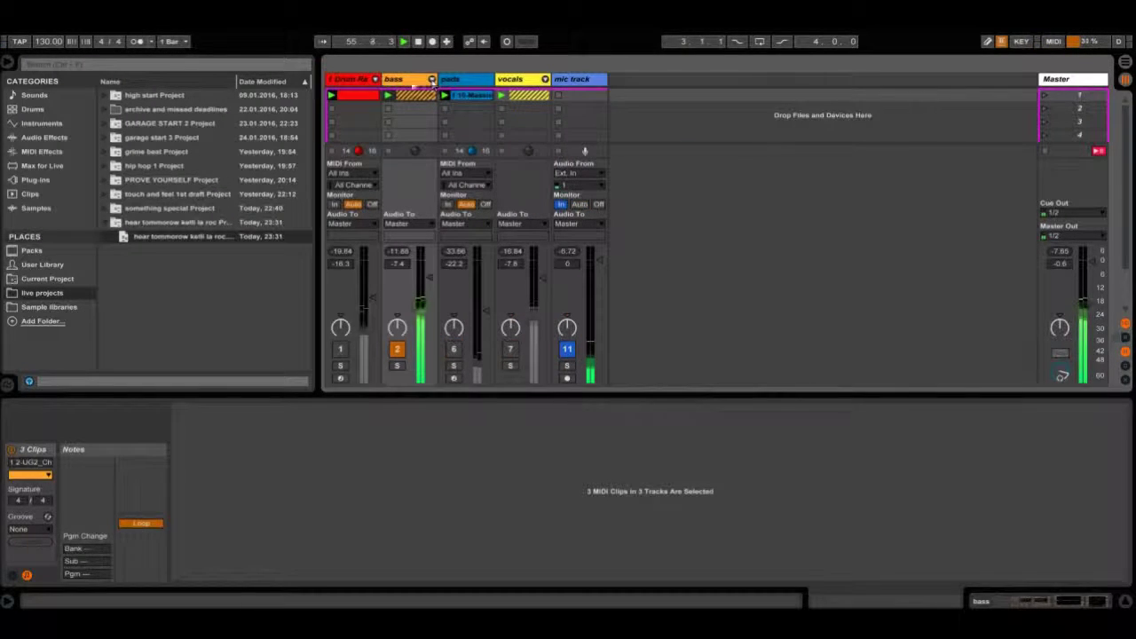
# Show the bass group's devices, mute the group, and examine the EQ Three, Reverb and mono settings of its rack's two chains.
pyautogui.doubleClick(414, 80)
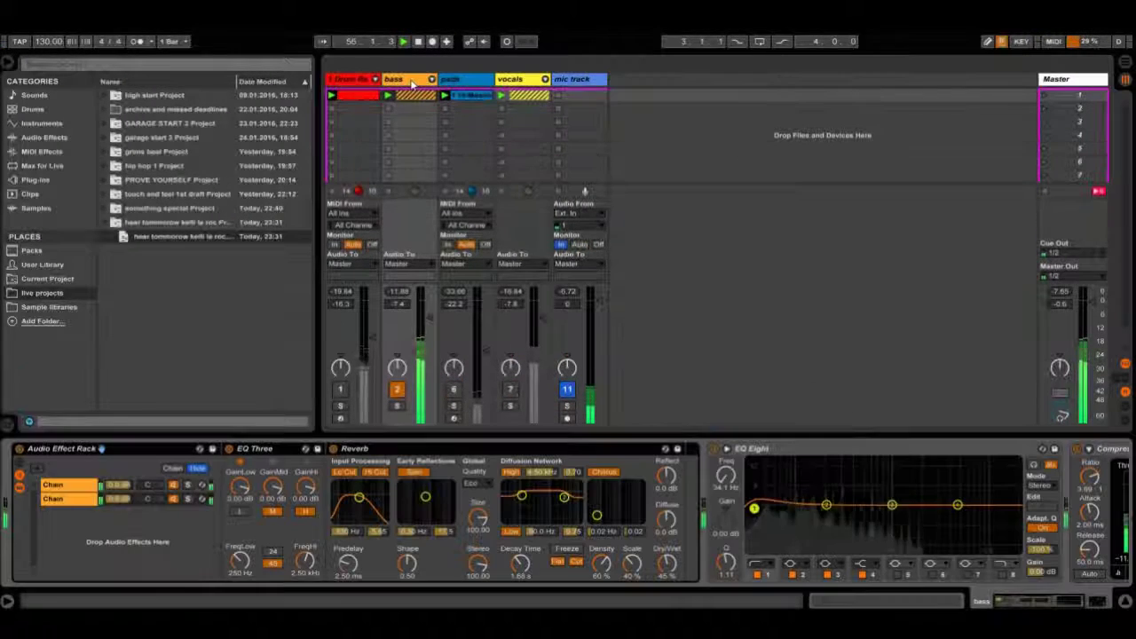
pyautogui.click(398, 391)
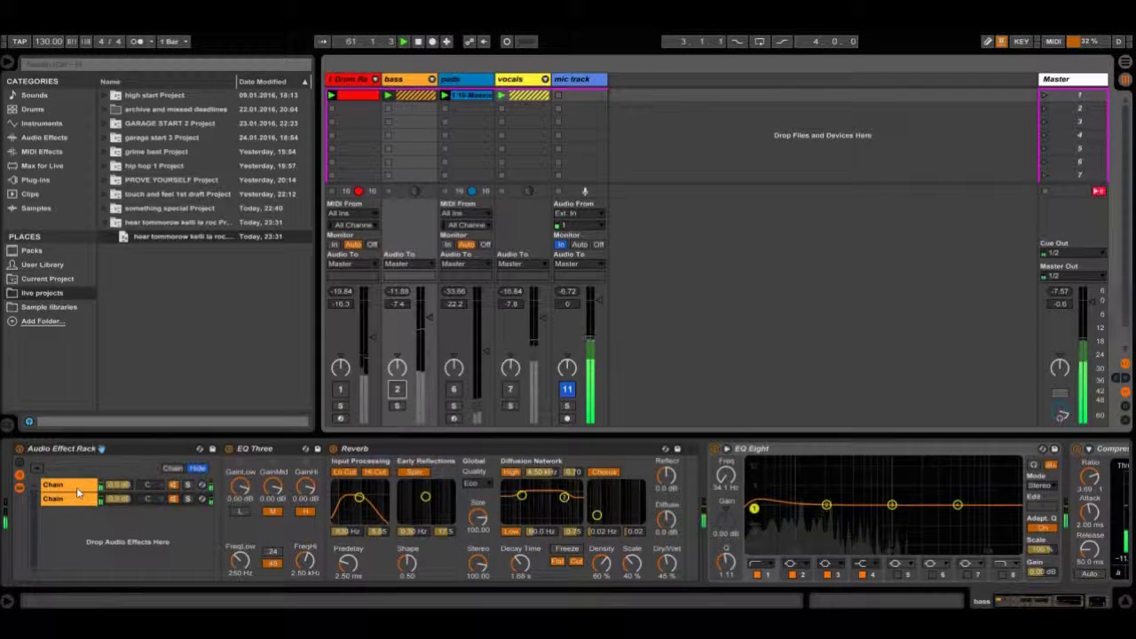
pyautogui.click(100, 499)
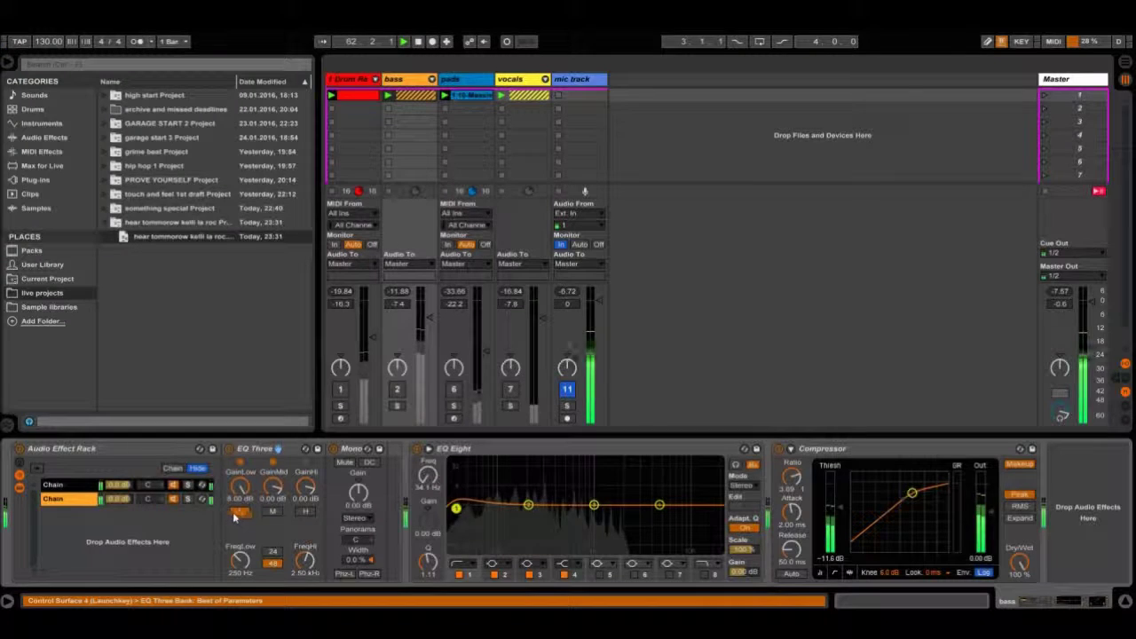
pyautogui.click(78, 487)
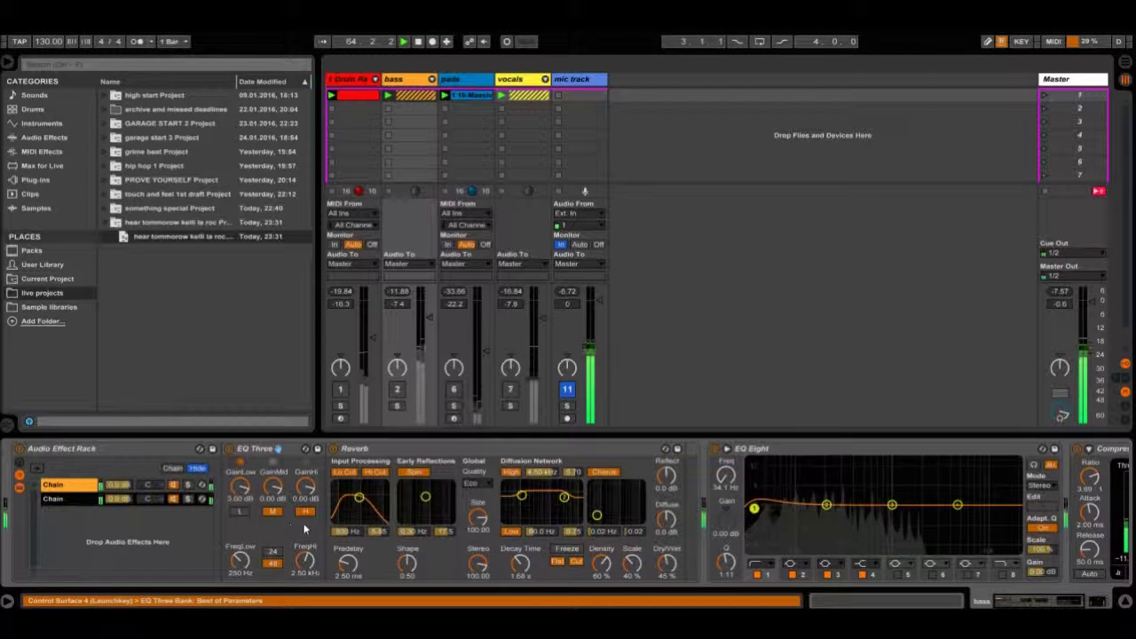
pyautogui.click(69, 498)
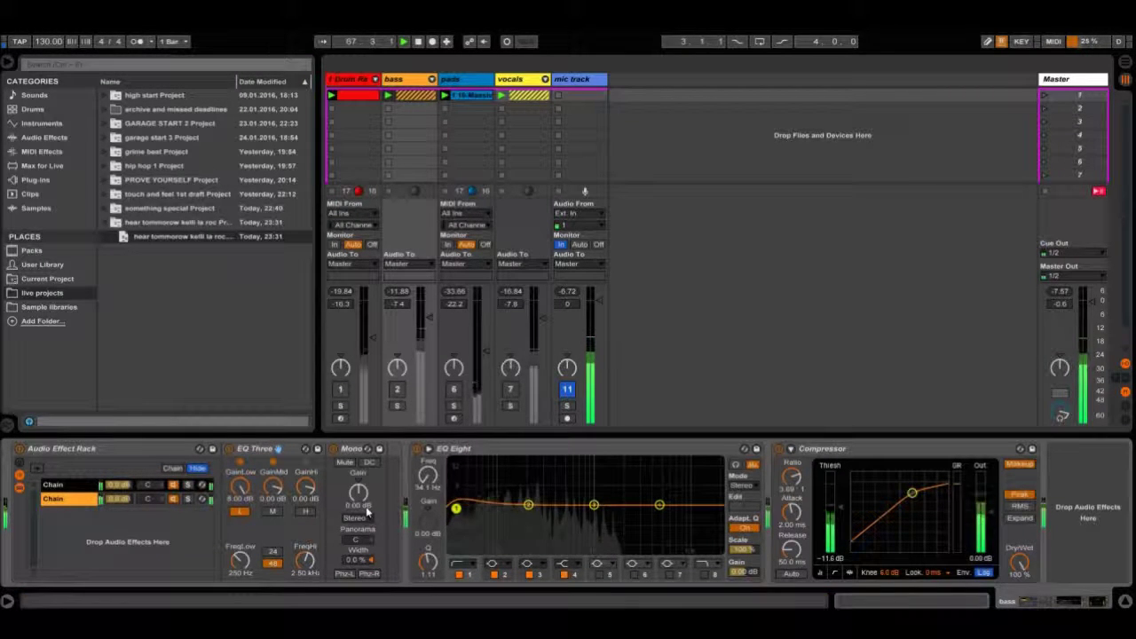
pyautogui.click(72, 487)
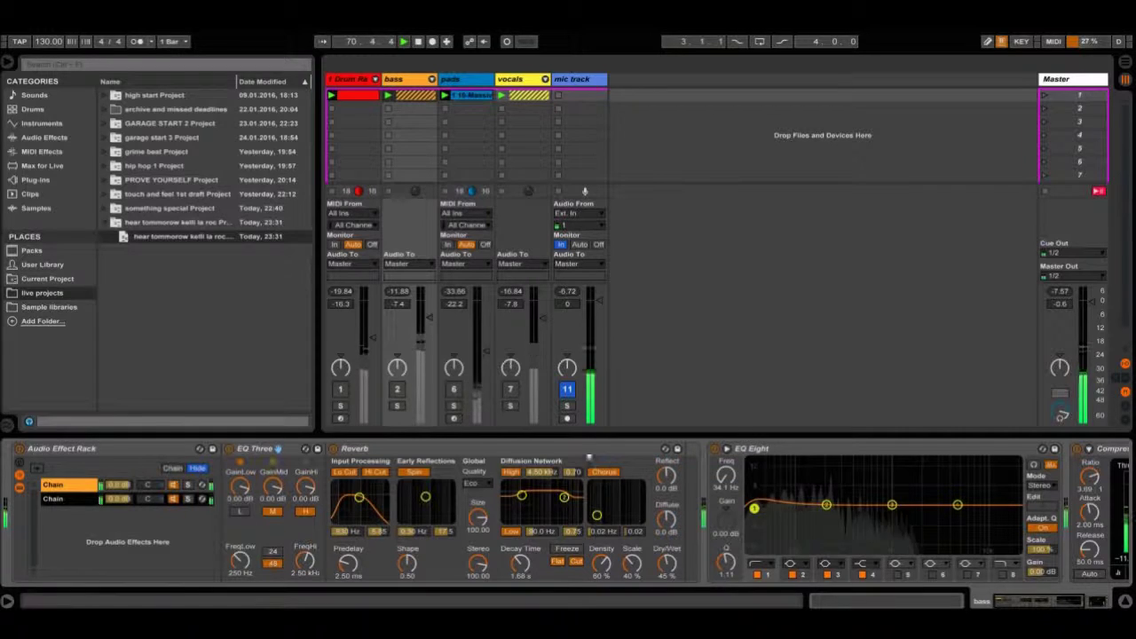
# Reactivate the bass group and solo each chain of its Audio Effect Rack in turn, ending with neither soloed.
pyautogui.click(397, 389)
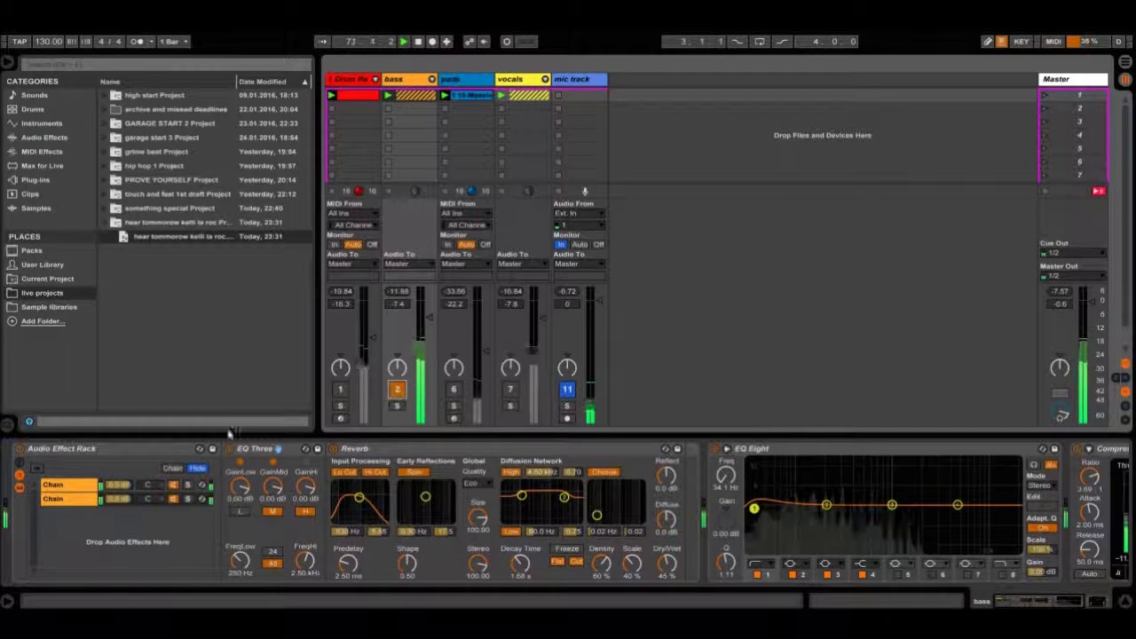
pyautogui.click(188, 486)
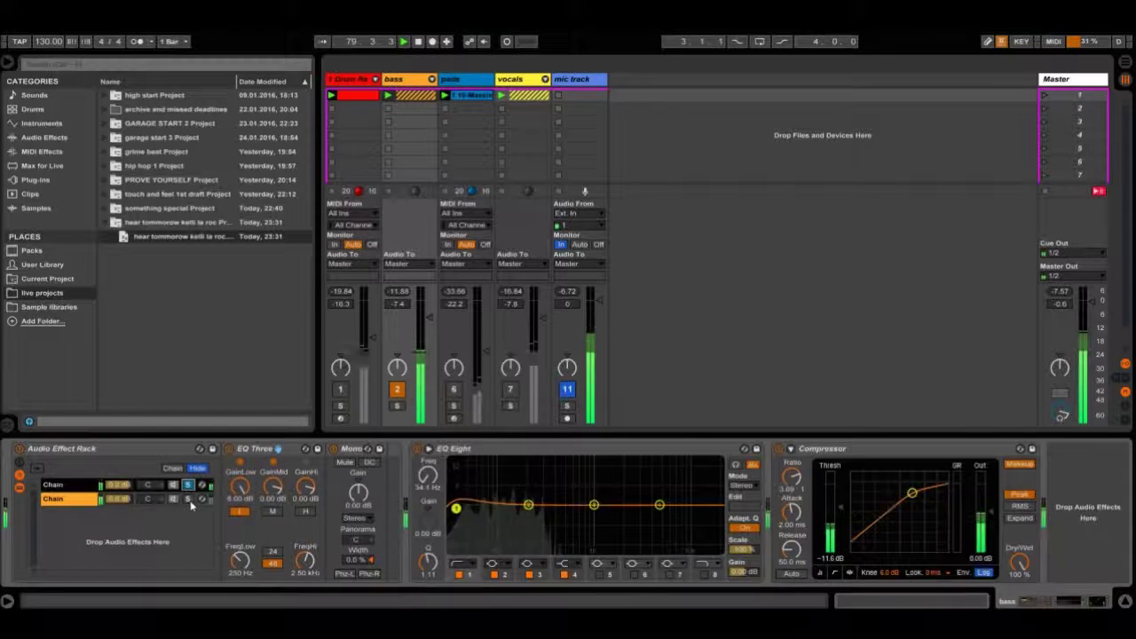
pyautogui.click(189, 501)
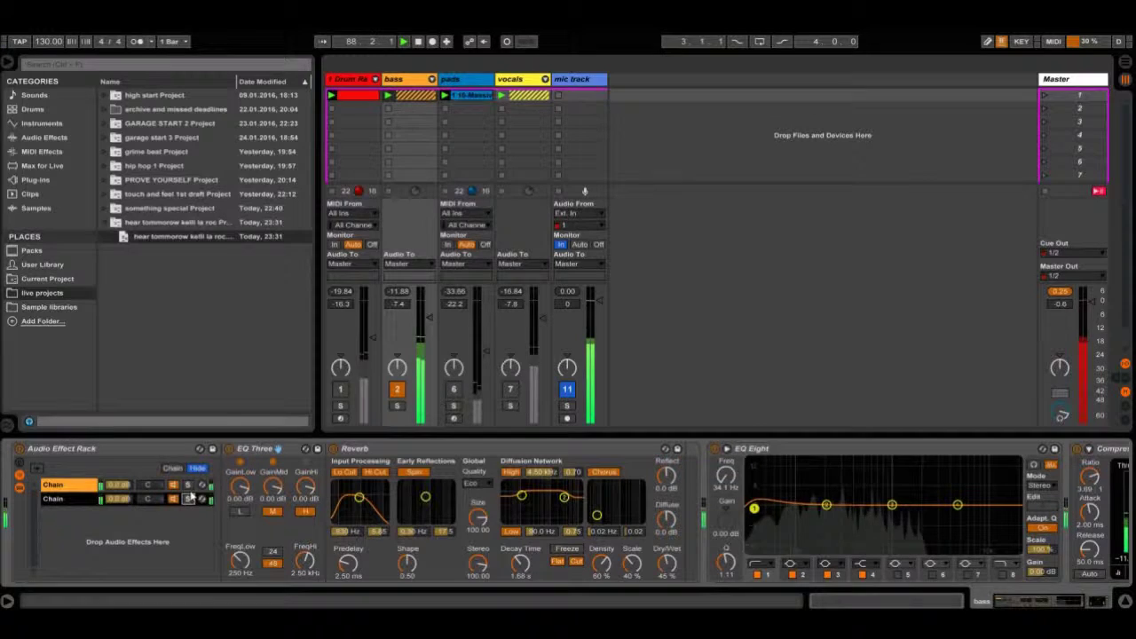
# Activate the Drum Rack track with the mic track off, and fade Drum Rack to -21.3 dB and bass to about -26 dB.
pyautogui.click(340, 390)
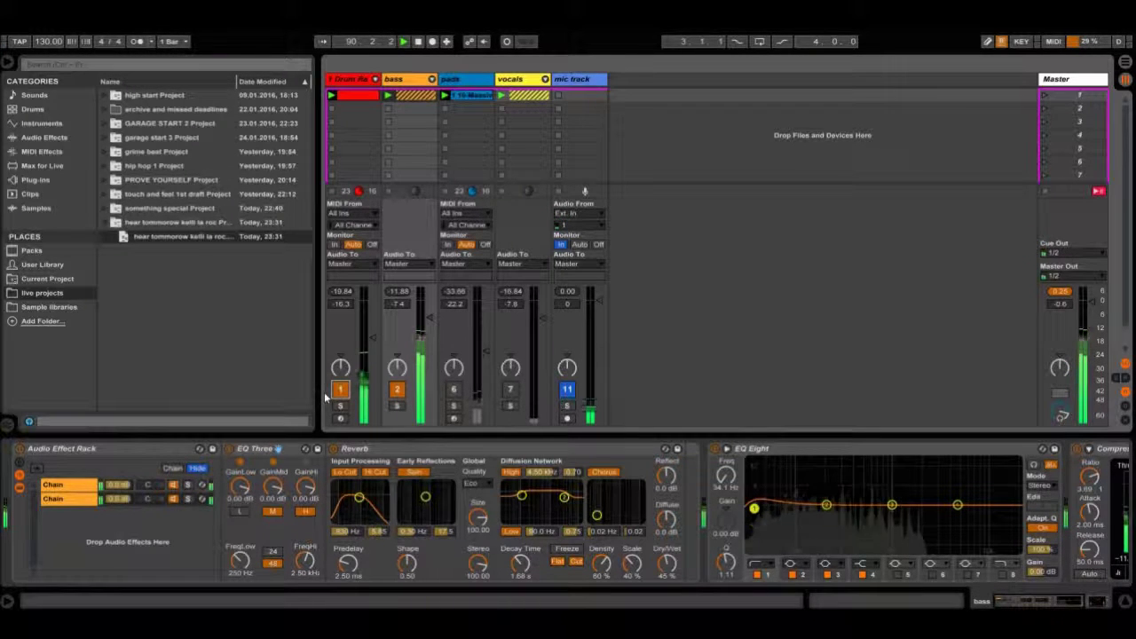
pyautogui.click(566, 389)
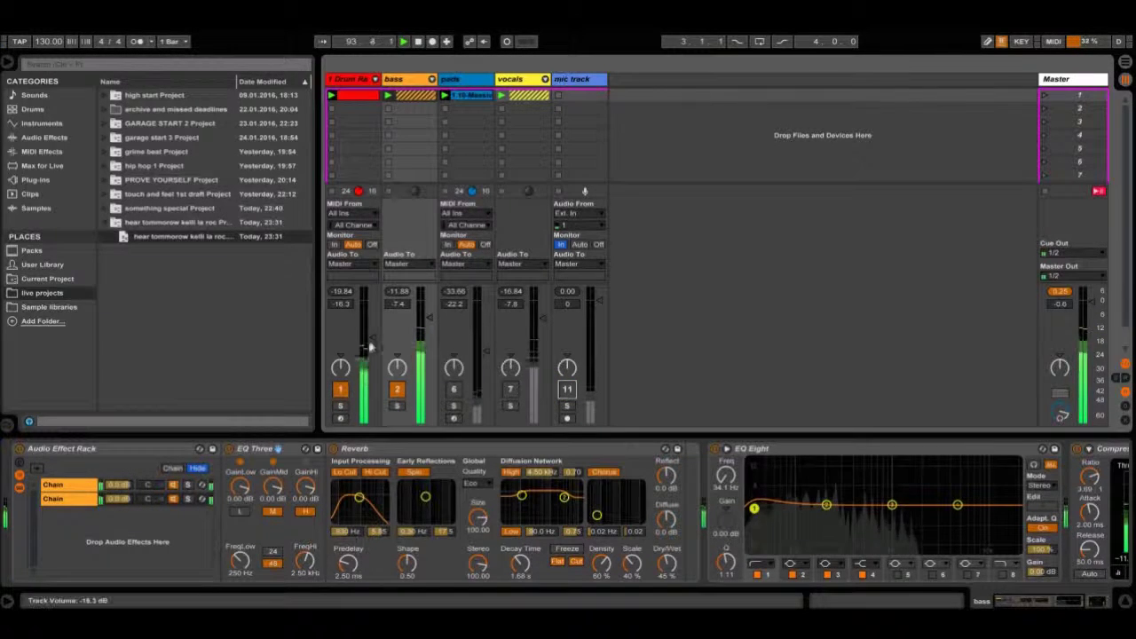
pyautogui.moveTo(378, 341); pyautogui.dragTo(372, 307)
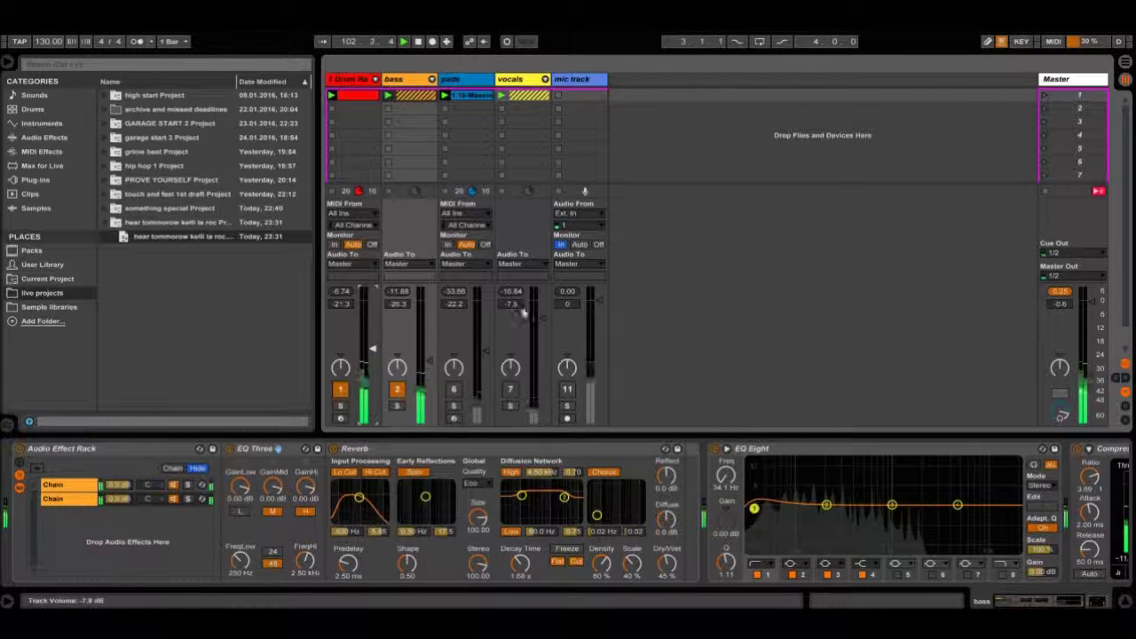
# Reactivate the mic track, deactivate the bass and Drum Rack tracks, and stop playback.
pyautogui.click(568, 390)
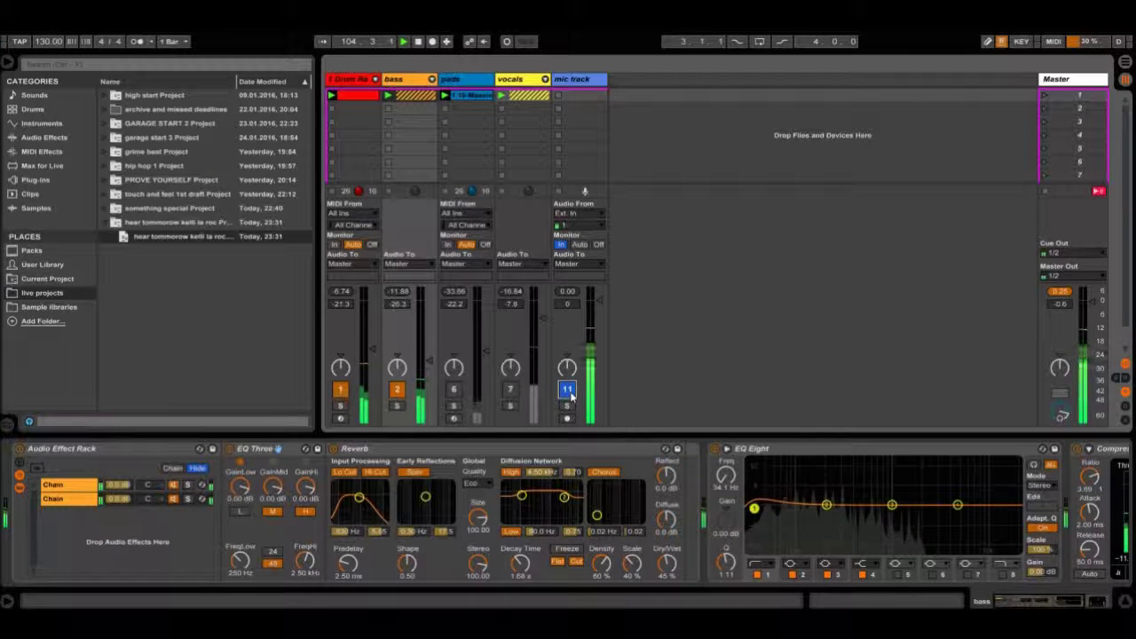
pyautogui.click(397, 389)
pyautogui.click(339, 390)
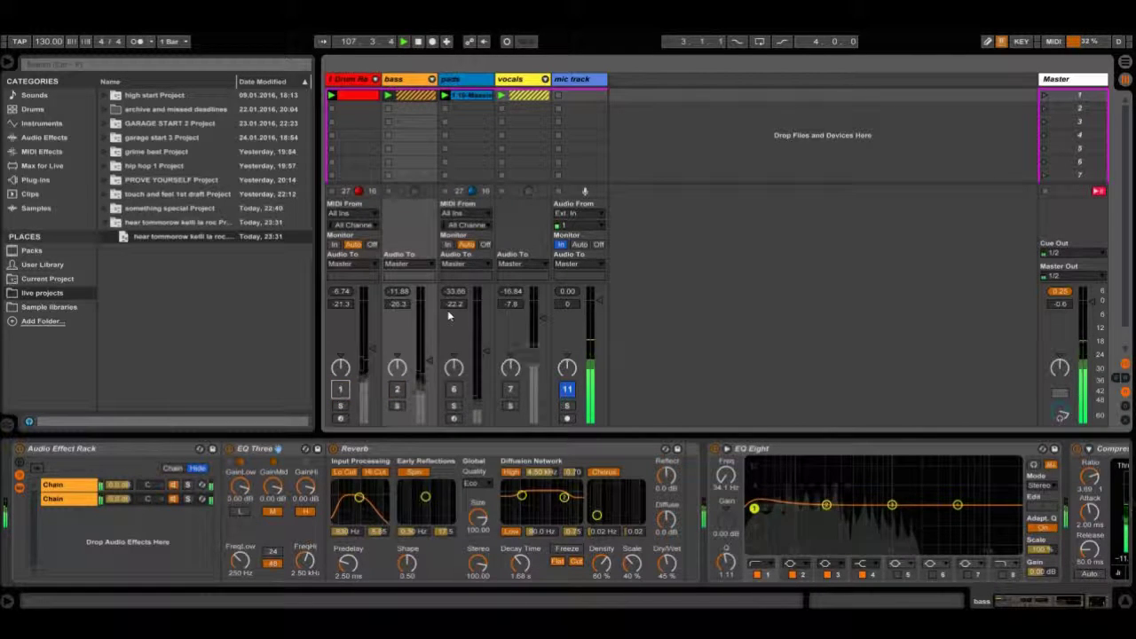
pyautogui.press('space')
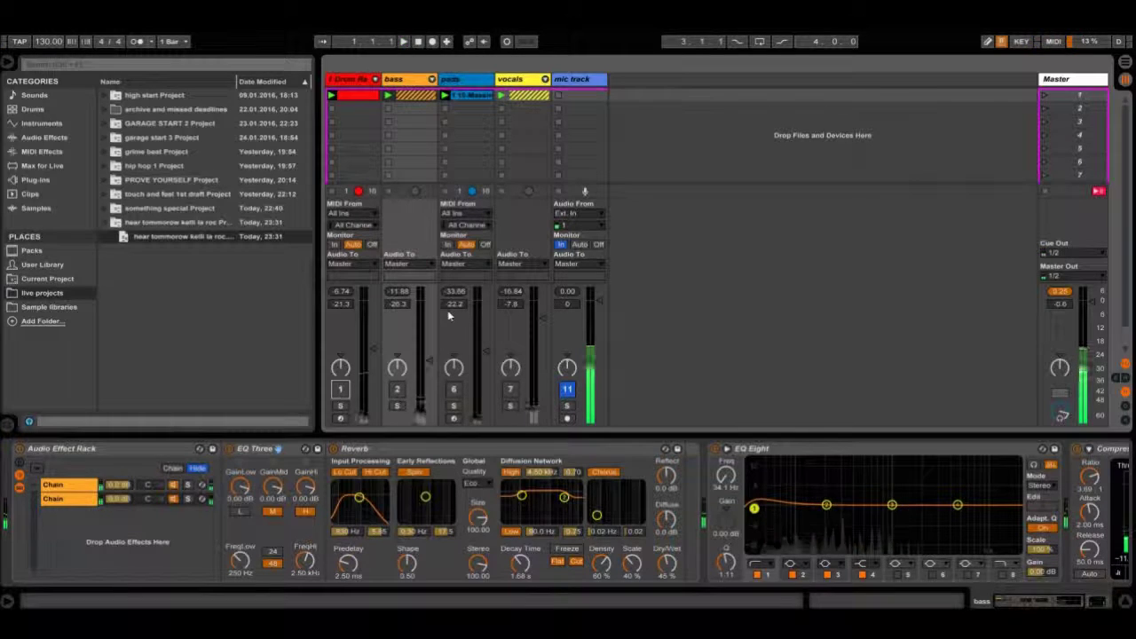
# Activate the pads track, launch scene 1, and deactivate the mic track to hear the pads alone.
pyautogui.click(453, 390)
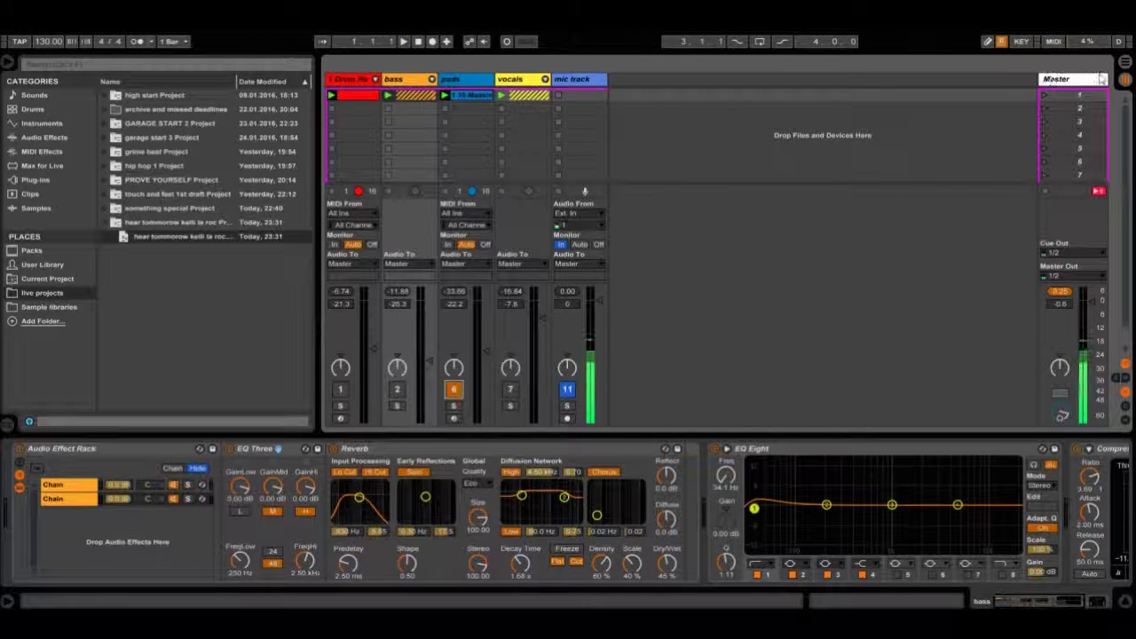
pyautogui.click(1046, 95)
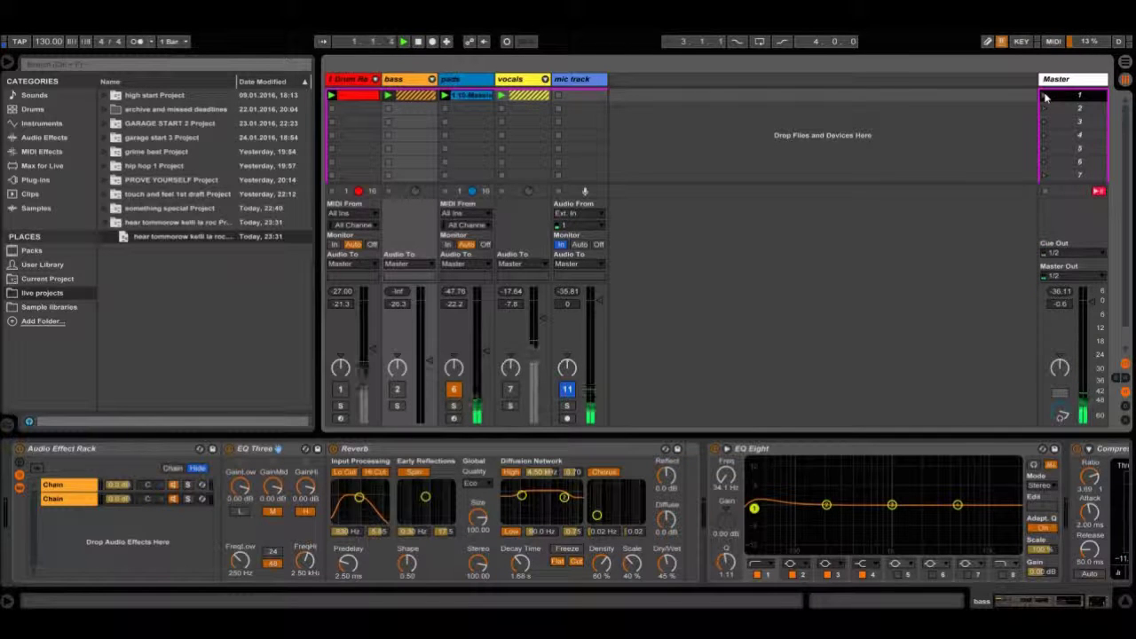
pyautogui.click(567, 389)
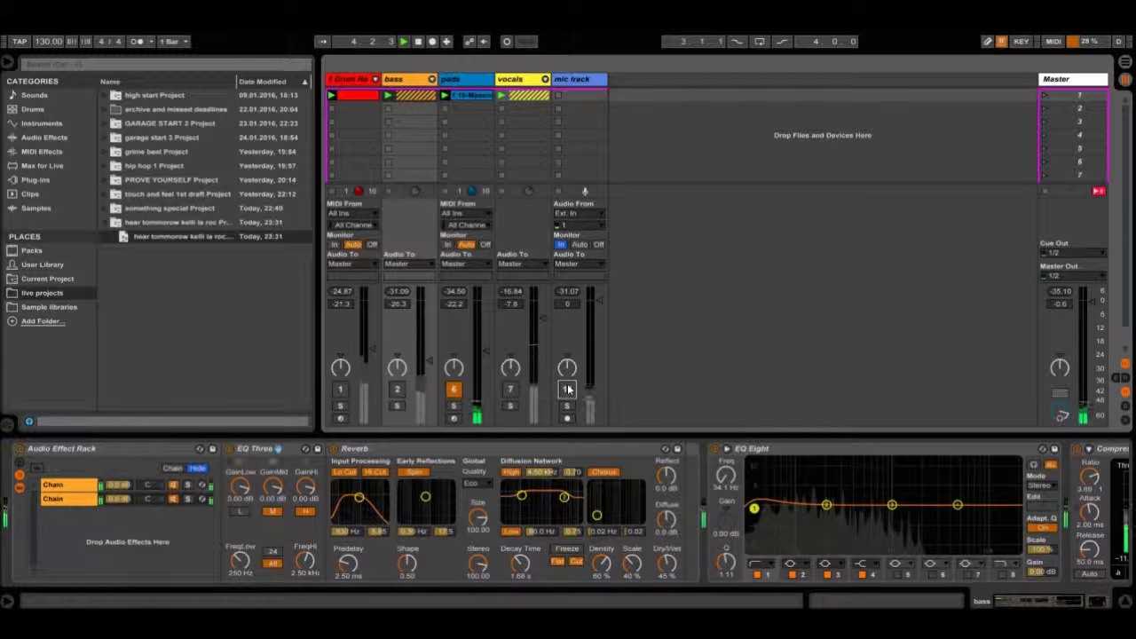
# Bring the bass and Drum Rack tracks back in with the pads, raising each one's volume to -3.5 dB.
pyautogui.click(397, 389)
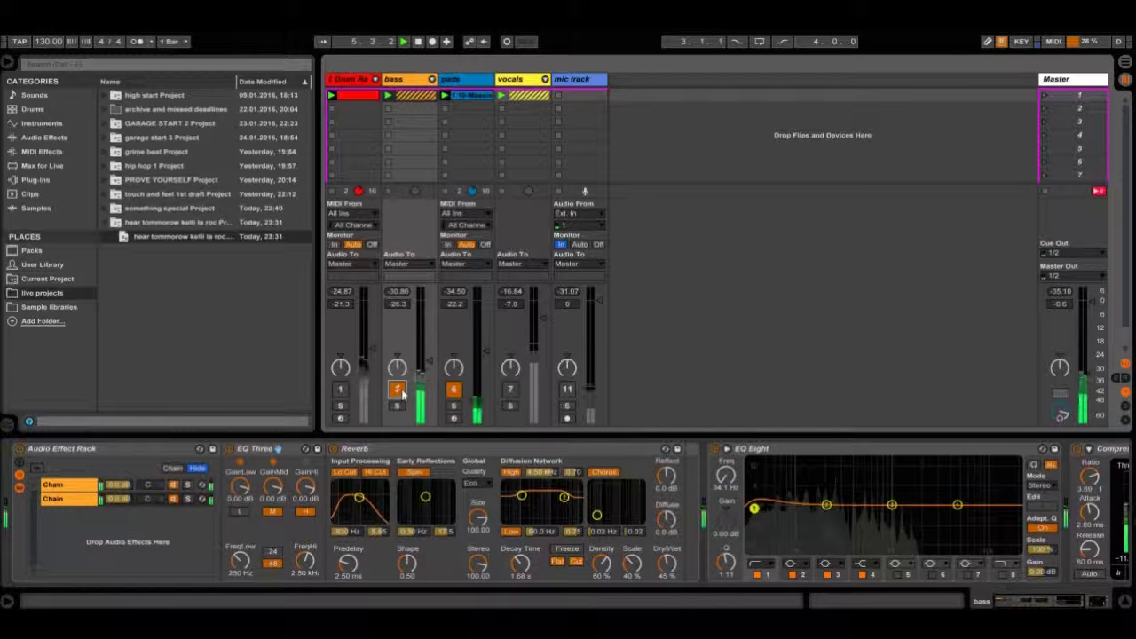
pyautogui.moveTo(429, 360); pyautogui.dragTo(429, 310)
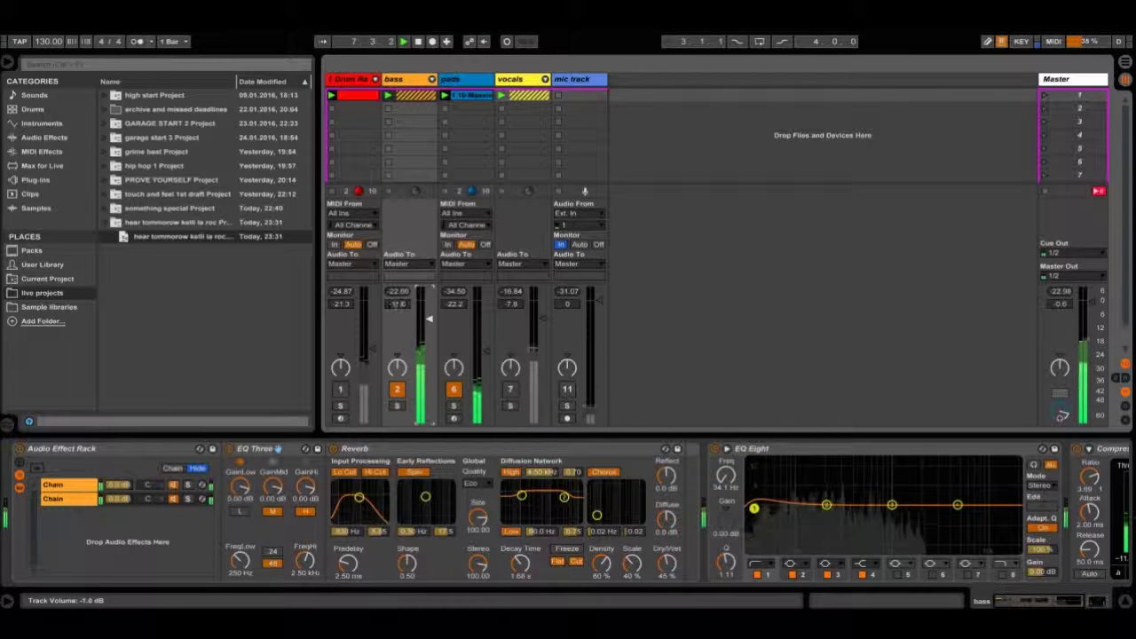
pyautogui.click(340, 388)
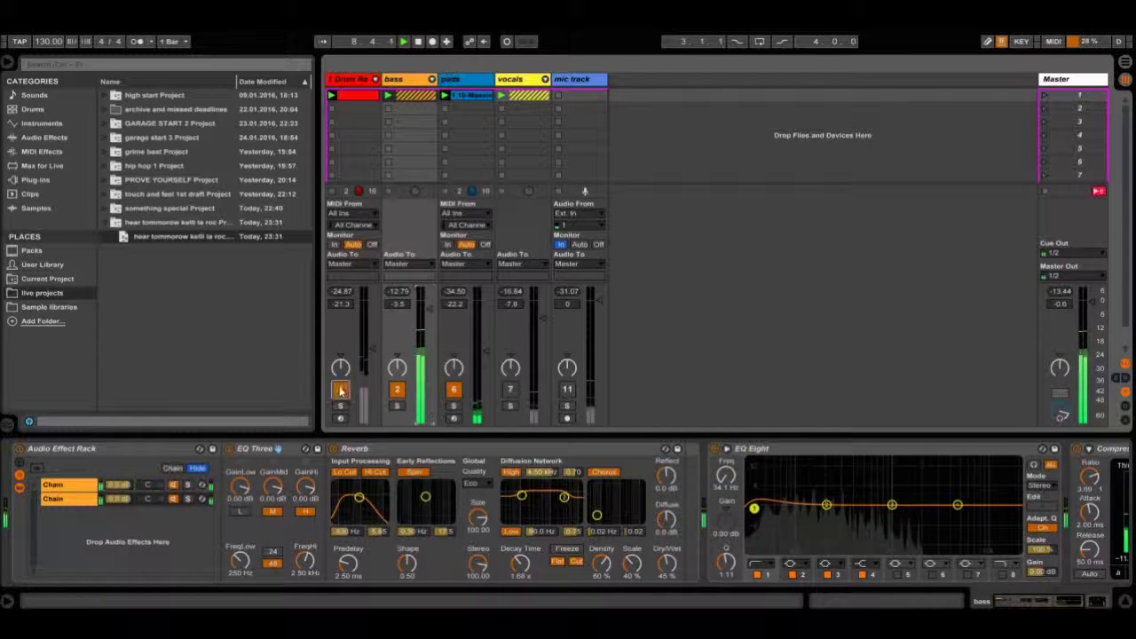
pyautogui.moveTo(372, 340); pyautogui.dragTo(371, 308)
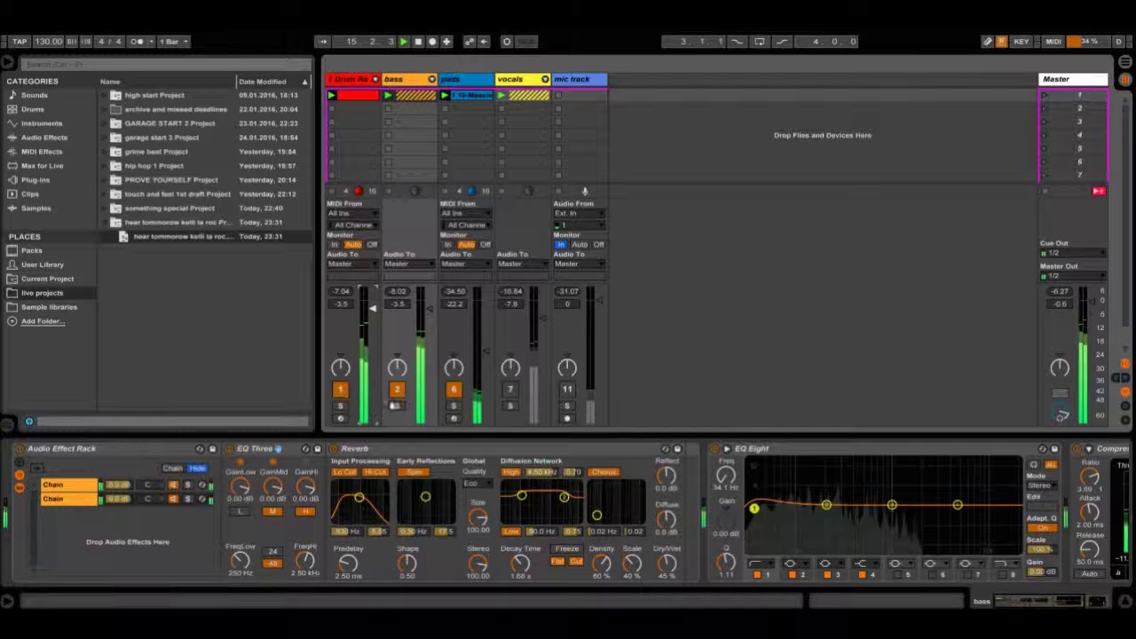
# Deactivate the Drum Rack and bass tracks to leave only the pads playing, and reactivate the mic track.
pyautogui.click(341, 391)
pyautogui.click(397, 390)
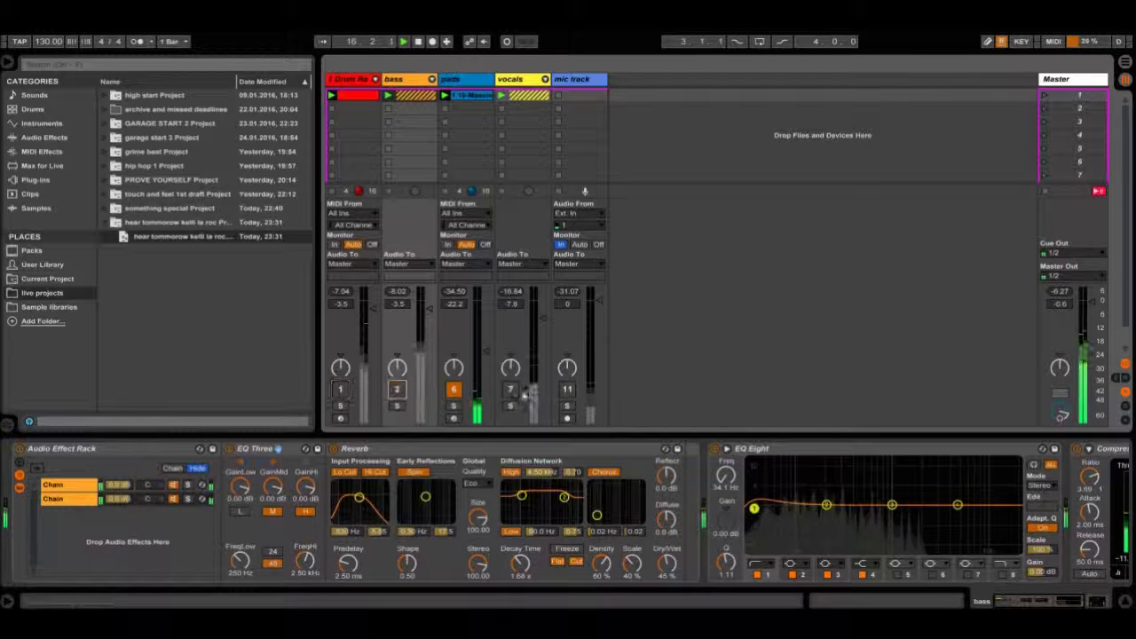
pyautogui.click(563, 390)
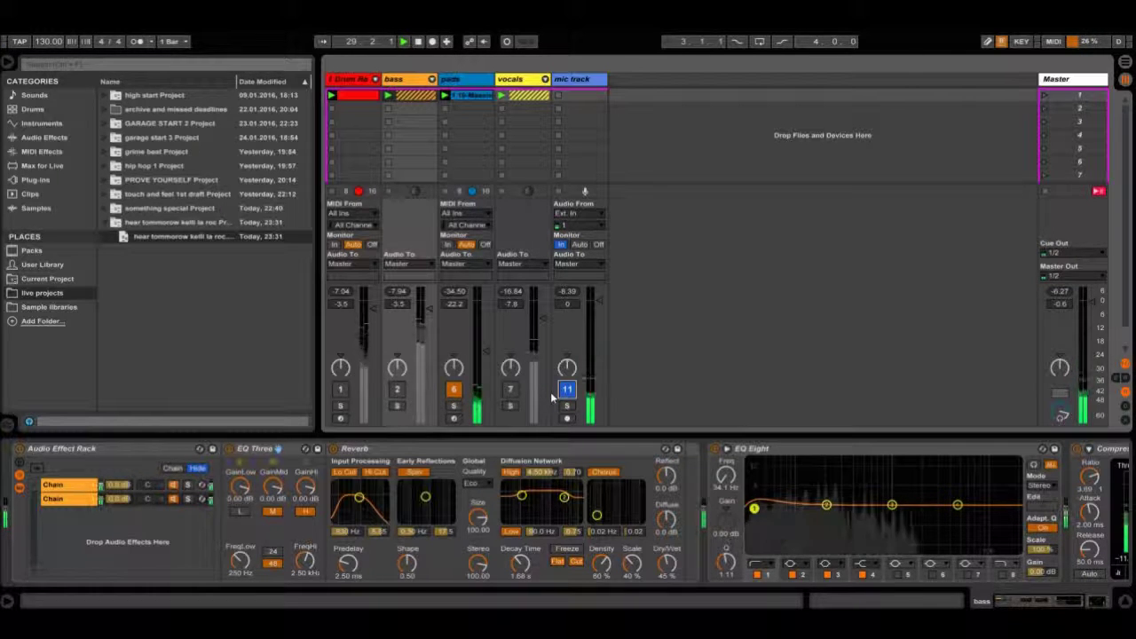
# Reactivate the Drum Rack and bass tracks, and unfold the vocals group to show its audio tracks.
pyautogui.click(339, 389)
pyautogui.click(398, 389)
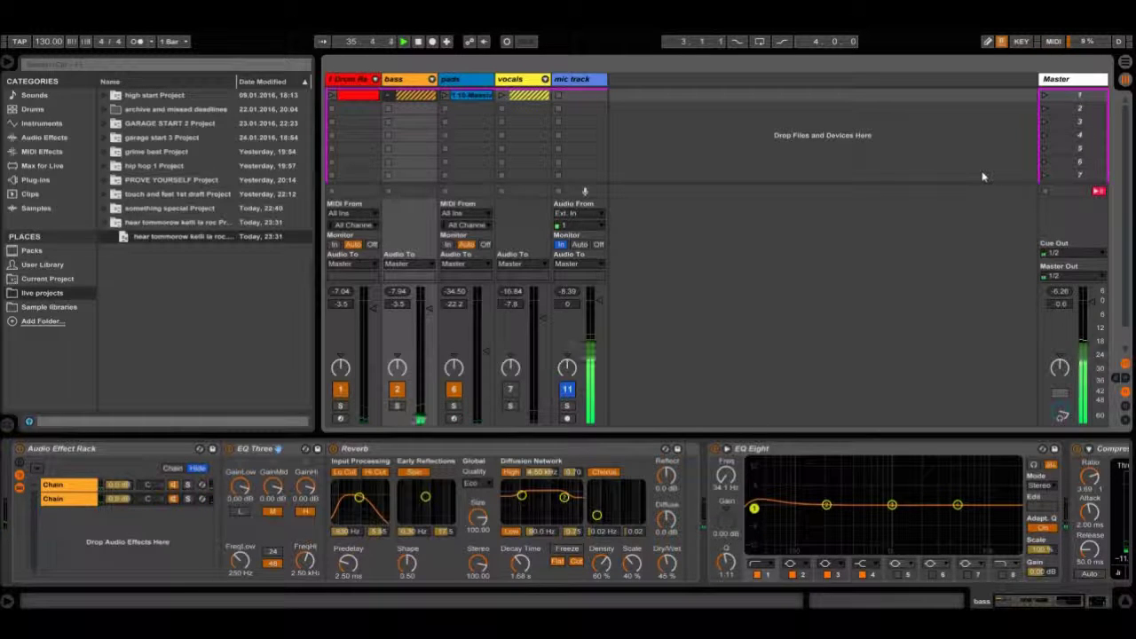
pyautogui.click(545, 79)
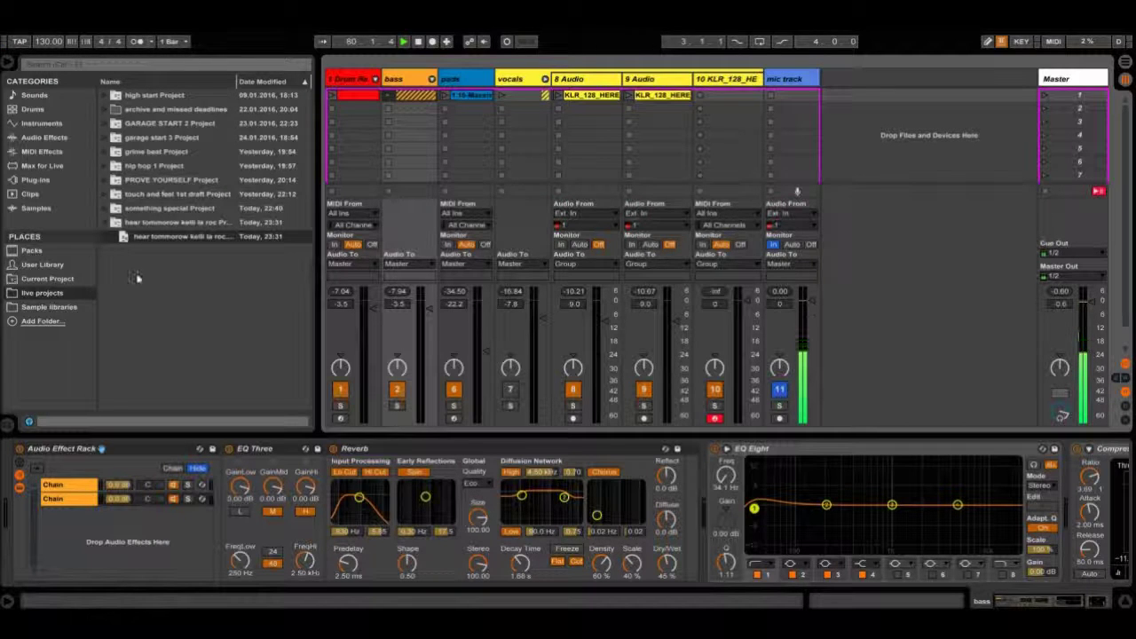
# Look through the subfolders of the splice folder in the Sample libraries place for the sample packs it holds.
pyautogui.click(39, 307)
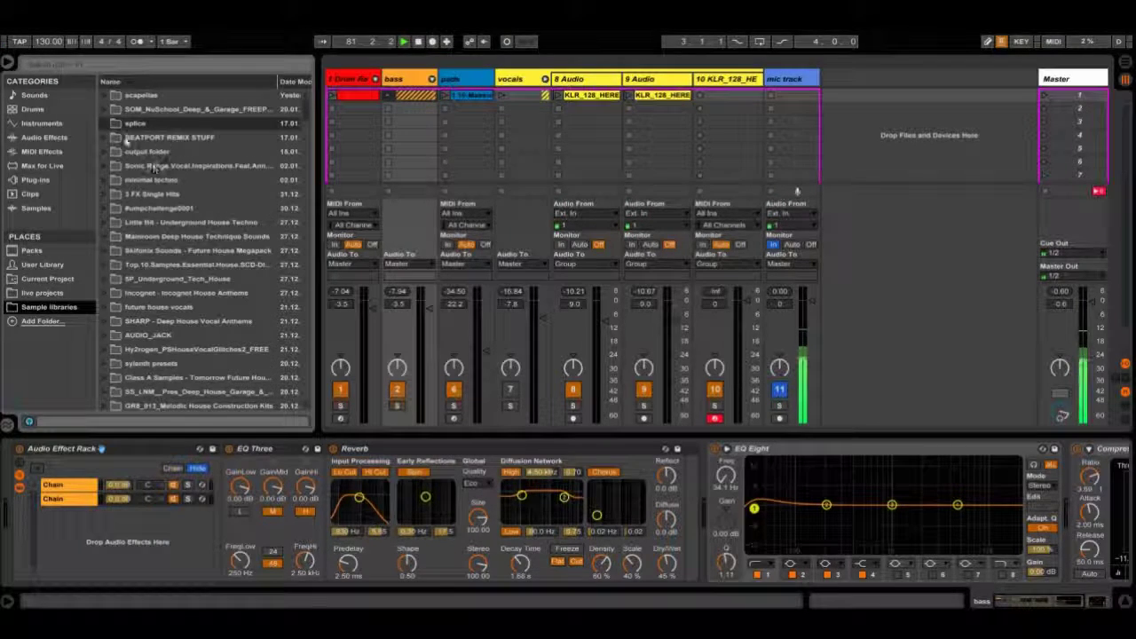
pyautogui.click(104, 128)
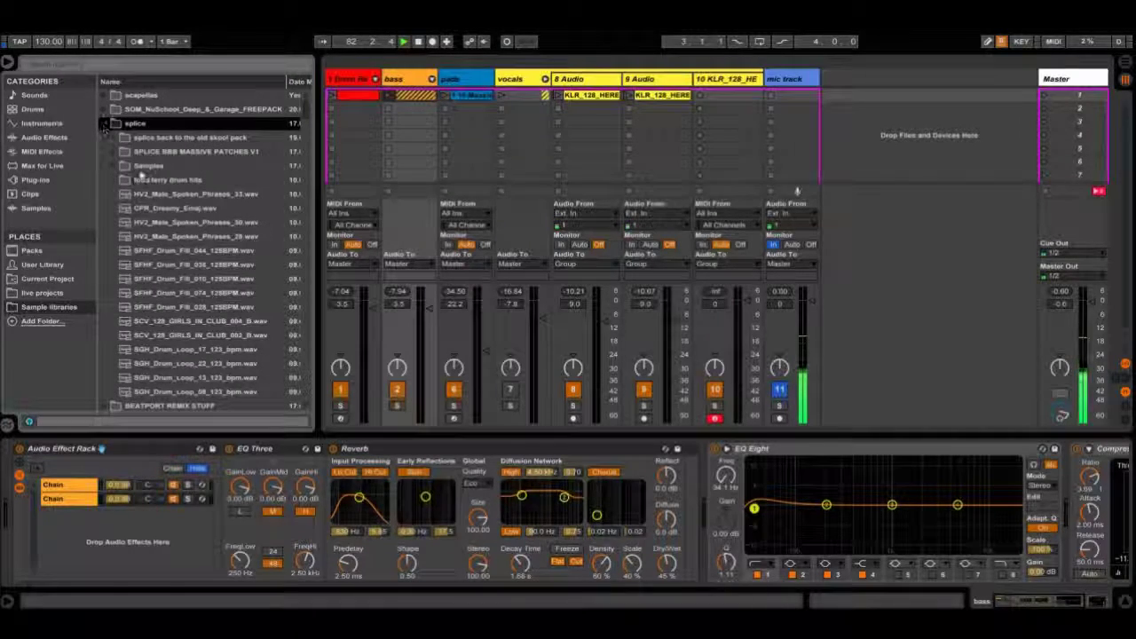
pyautogui.scroll(-1, 175, 165)
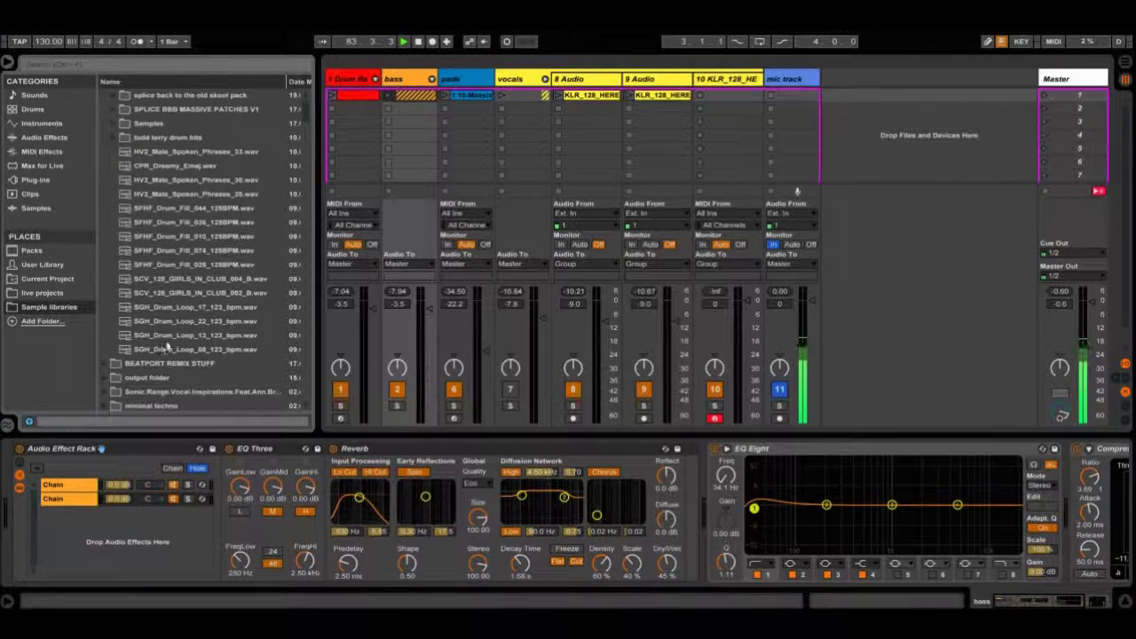
pyautogui.scroll(1, 169, 177)
pyautogui.click(116, 139)
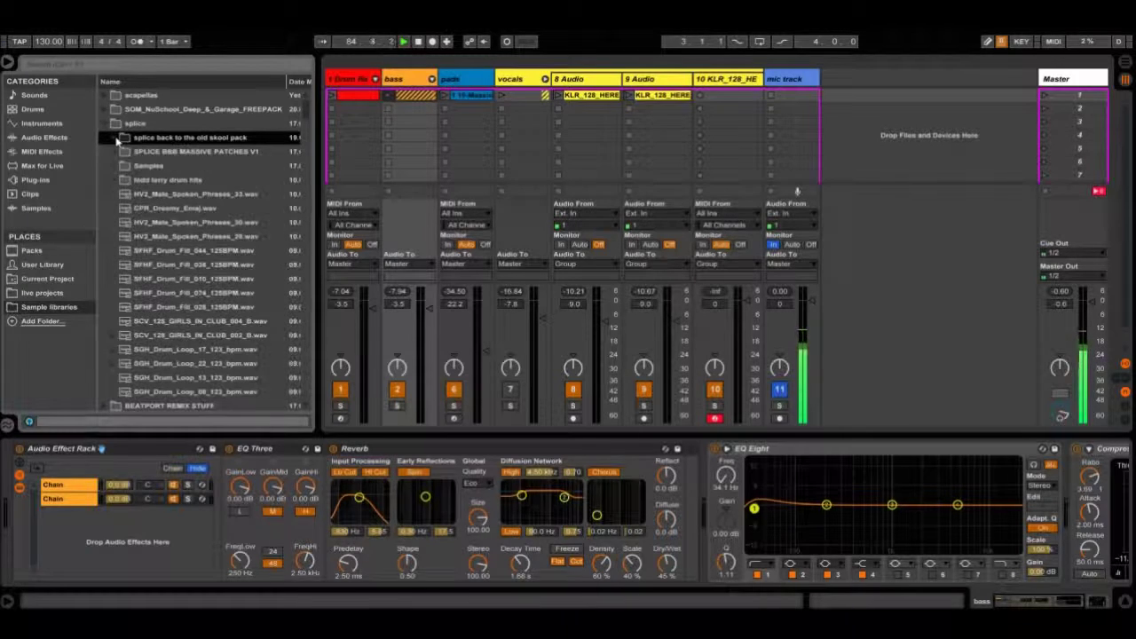
pyautogui.click(116, 153)
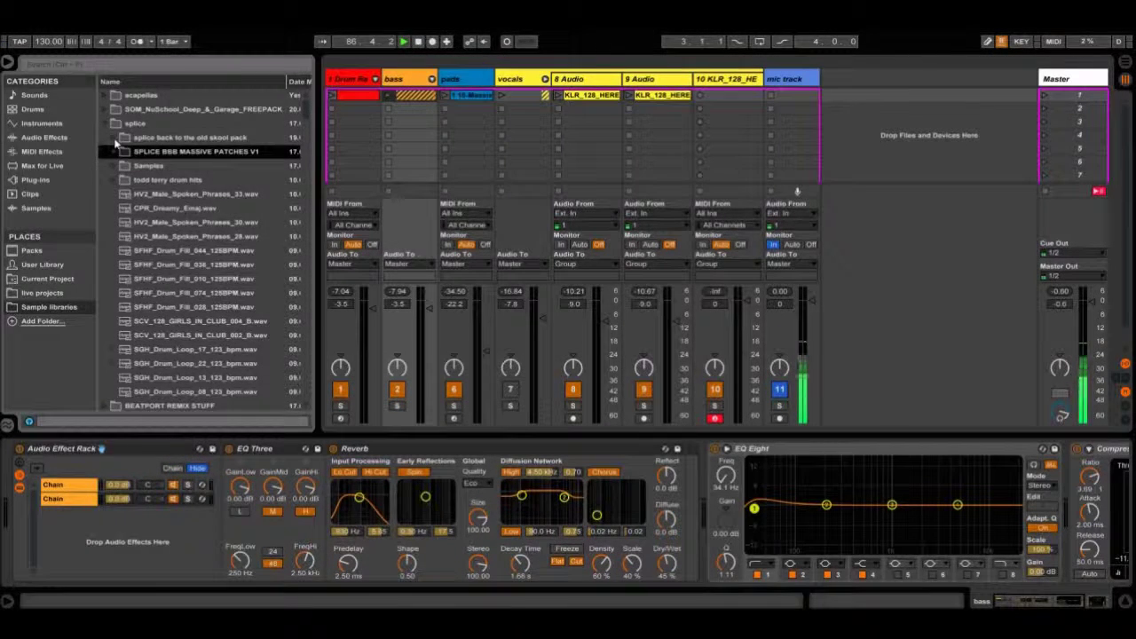
pyautogui.click(116, 139)
pyautogui.click(115, 139)
pyautogui.click(111, 152)
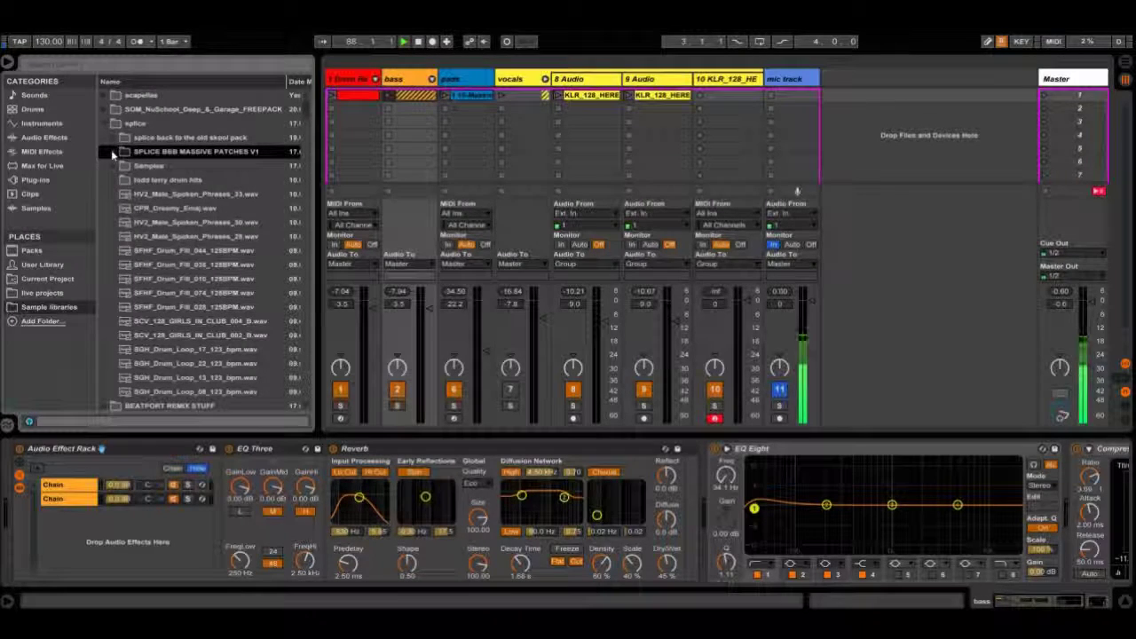
pyautogui.click(114, 167)
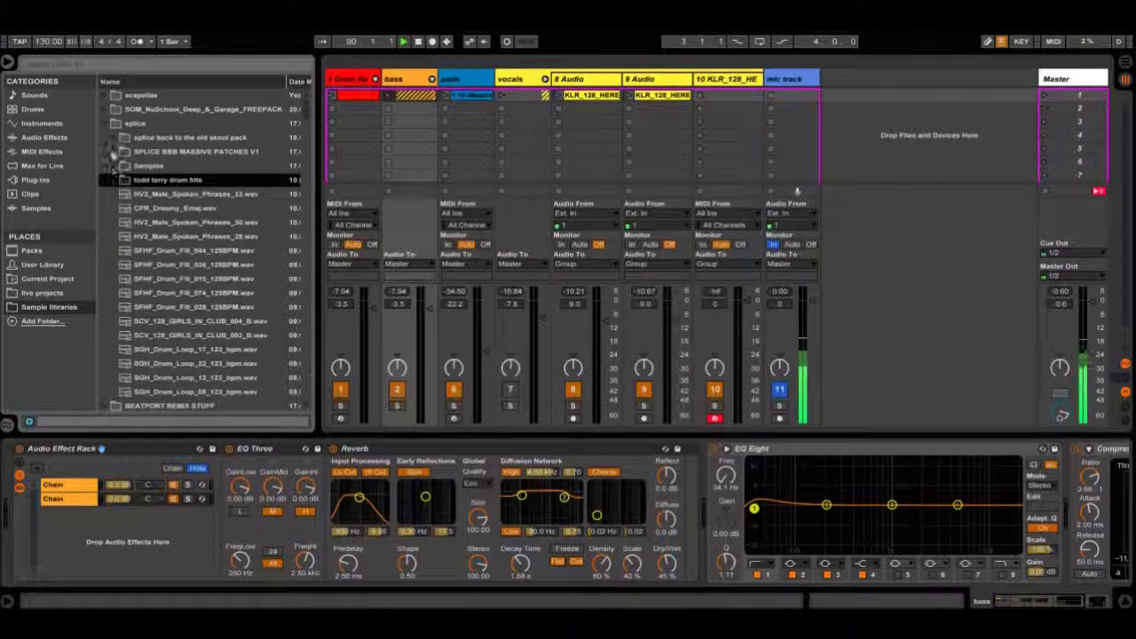
pyautogui.click(114, 153)
pyautogui.click(114, 140)
pyautogui.click(115, 139)
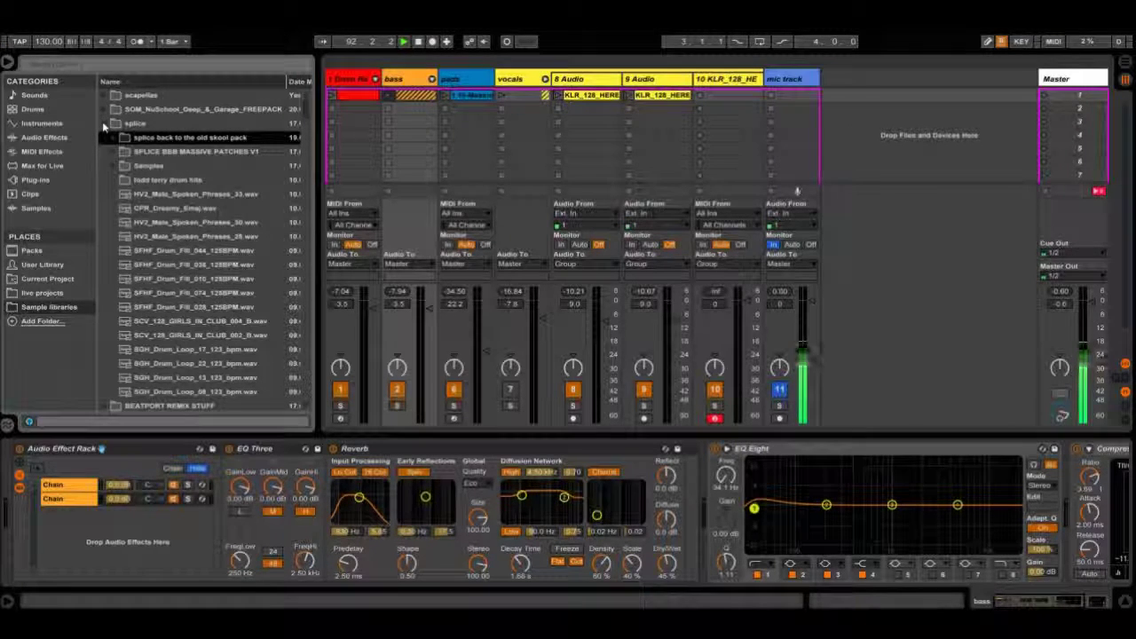
pyautogui.click(106, 125)
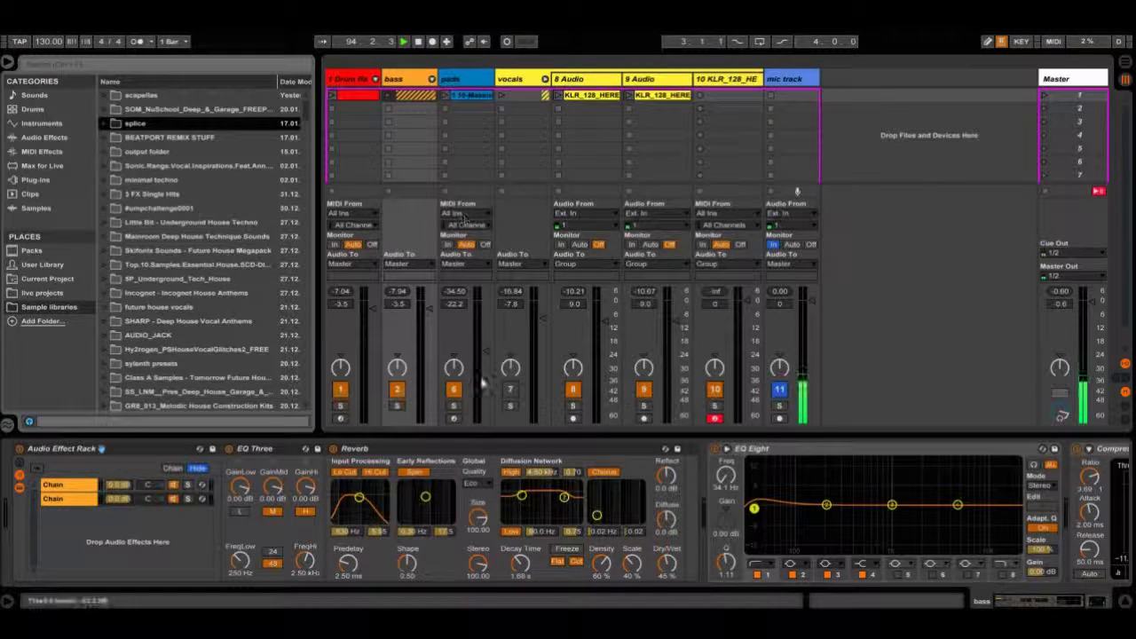
# Deactivate the pads, bass, Drum Rack and 9 Audio tracks.
pyautogui.click(453, 389)
pyautogui.click(397, 390)
pyautogui.click(340, 389)
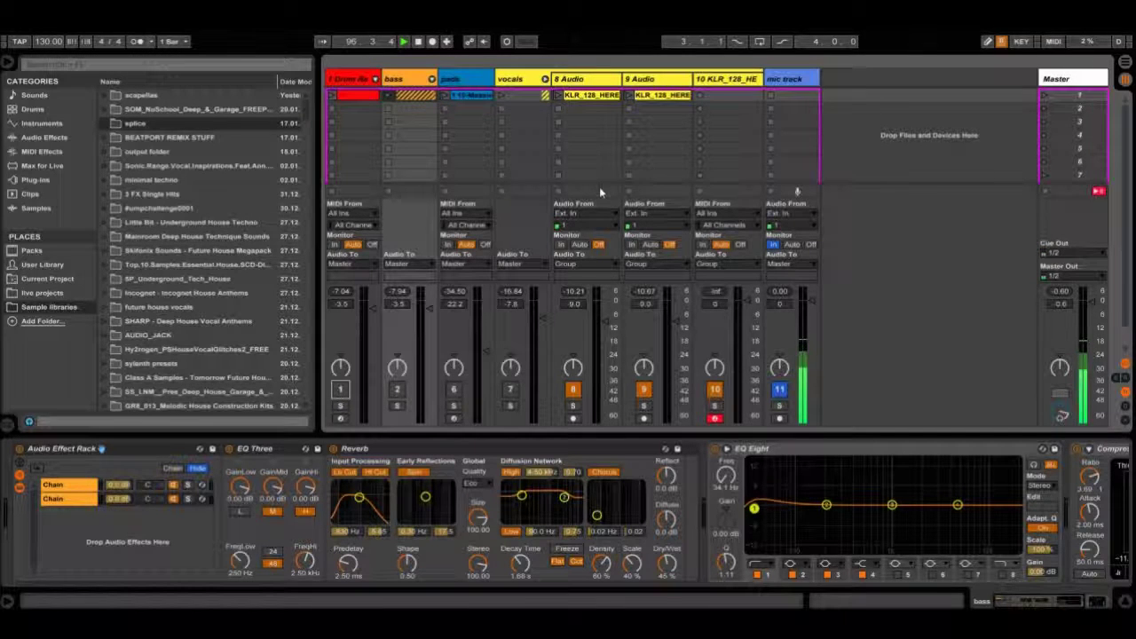
pyautogui.click(643, 389)
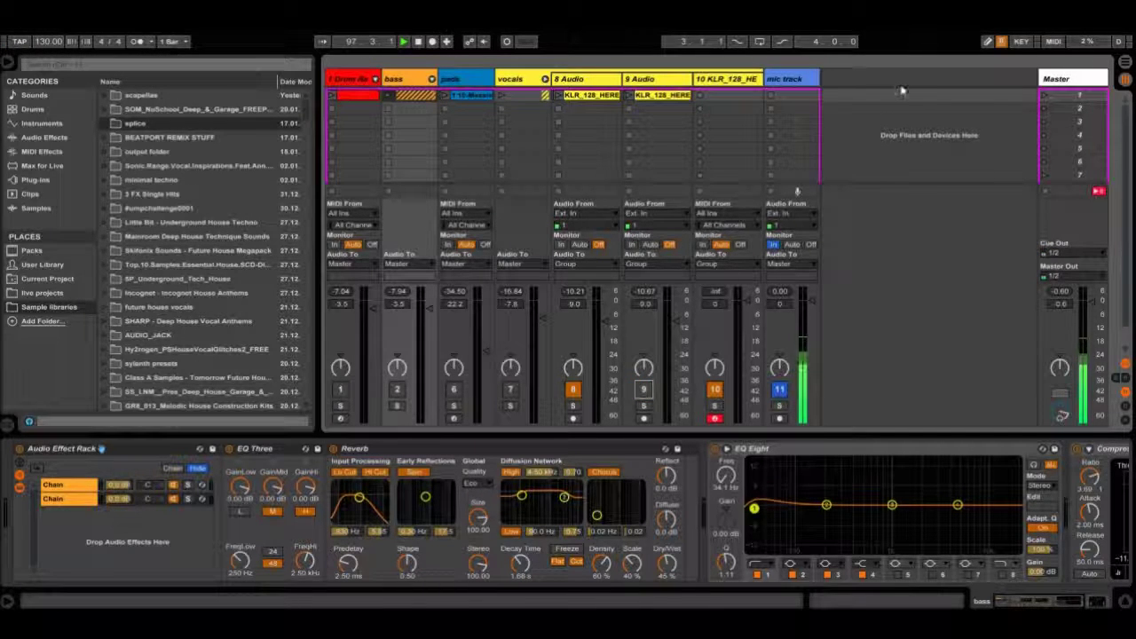
# Launch scene 1 with the vocals group activated to hear the 8 Audio vocal, switching the mic track off and back on around playback.
pyautogui.click(1043, 97)
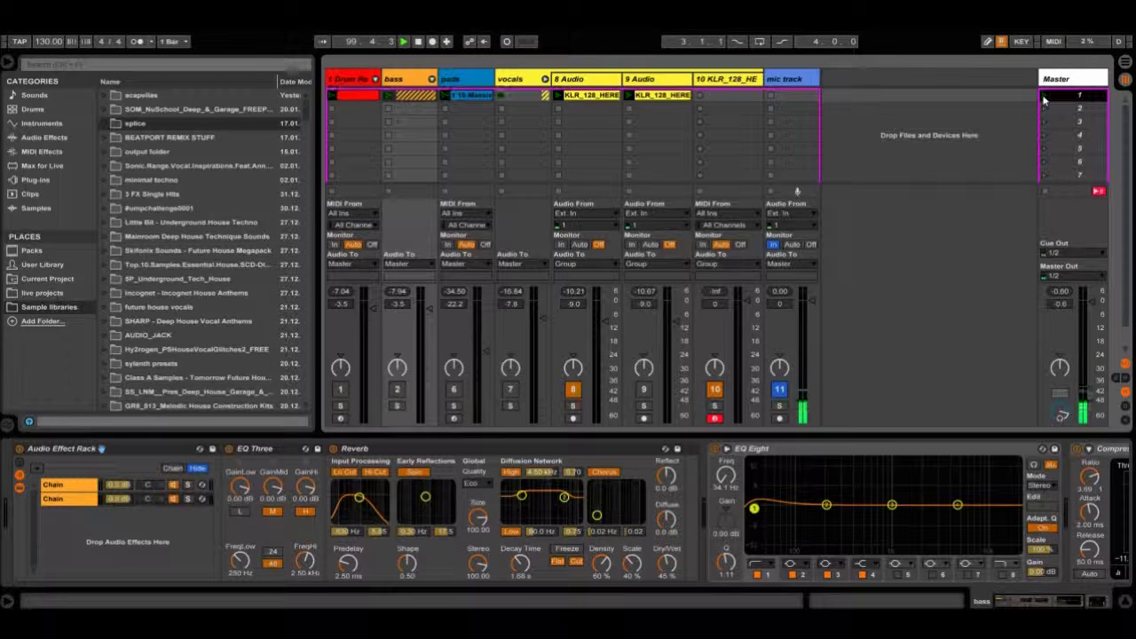
pyautogui.click(510, 389)
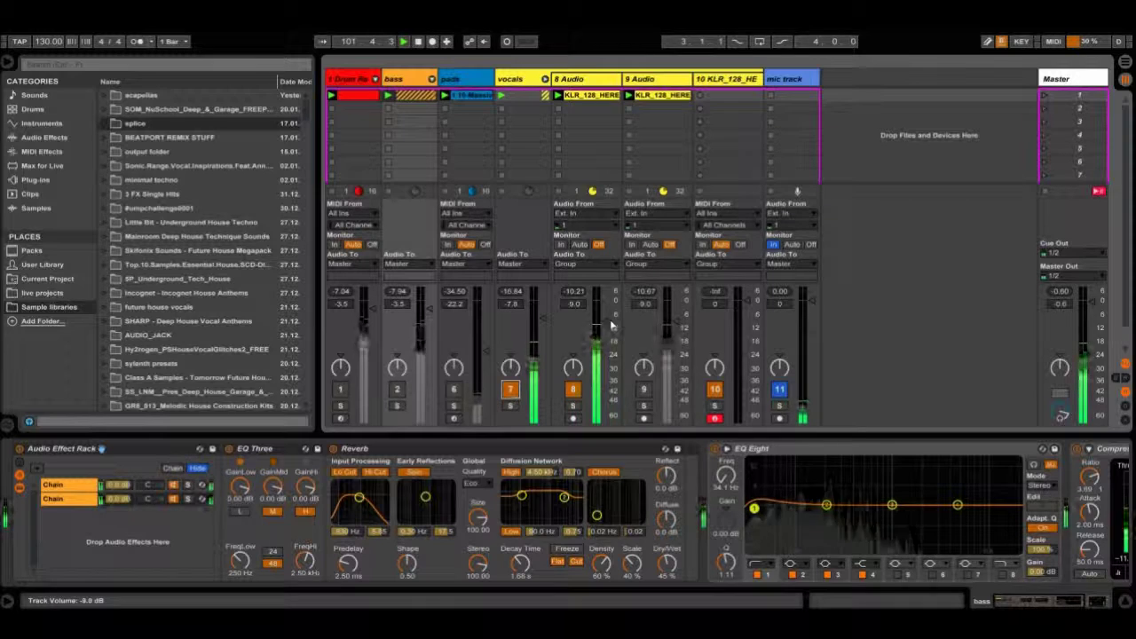
pyautogui.click(778, 389)
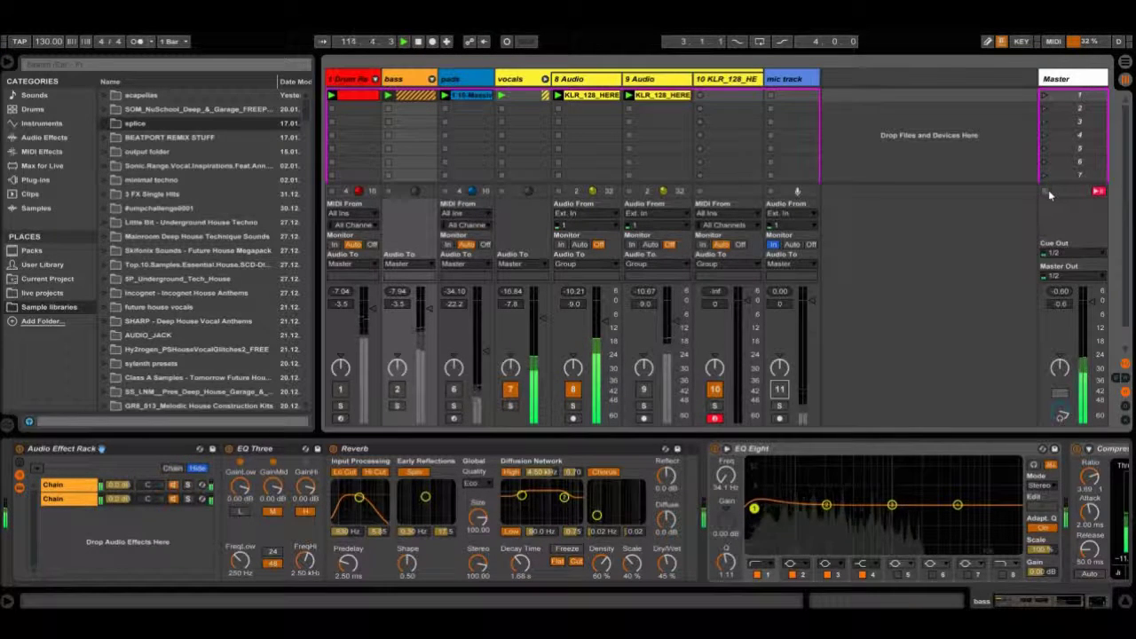
pyautogui.click(781, 390)
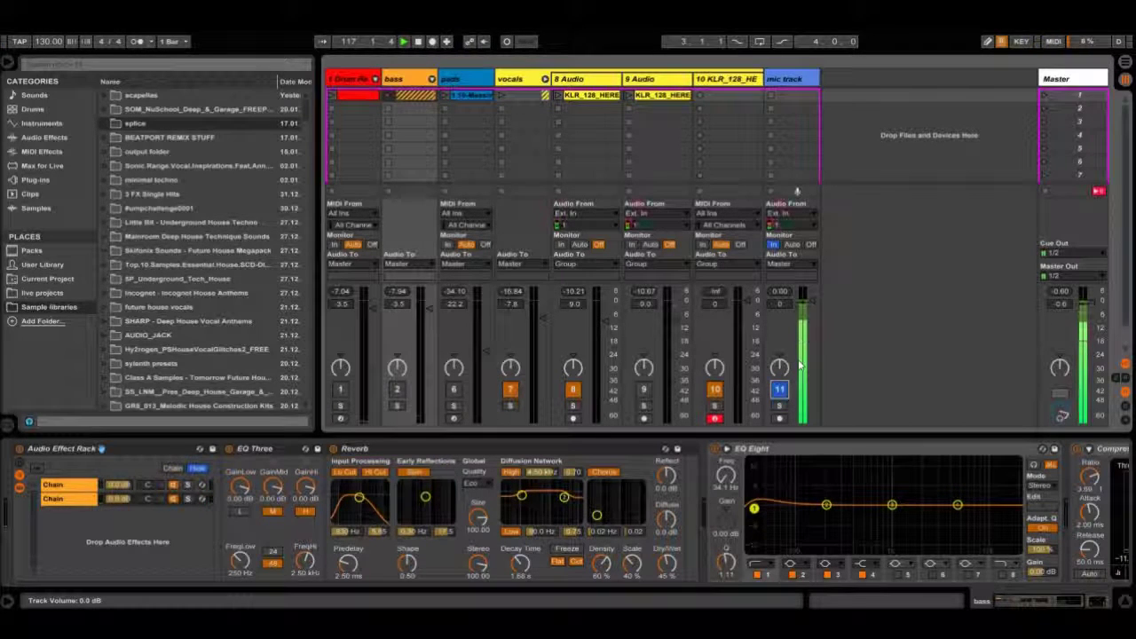
# Compare the 8 Audio vocal clip's waveform with the sliced sample in the Simpler on track 10.
pyautogui.click(733, 79)
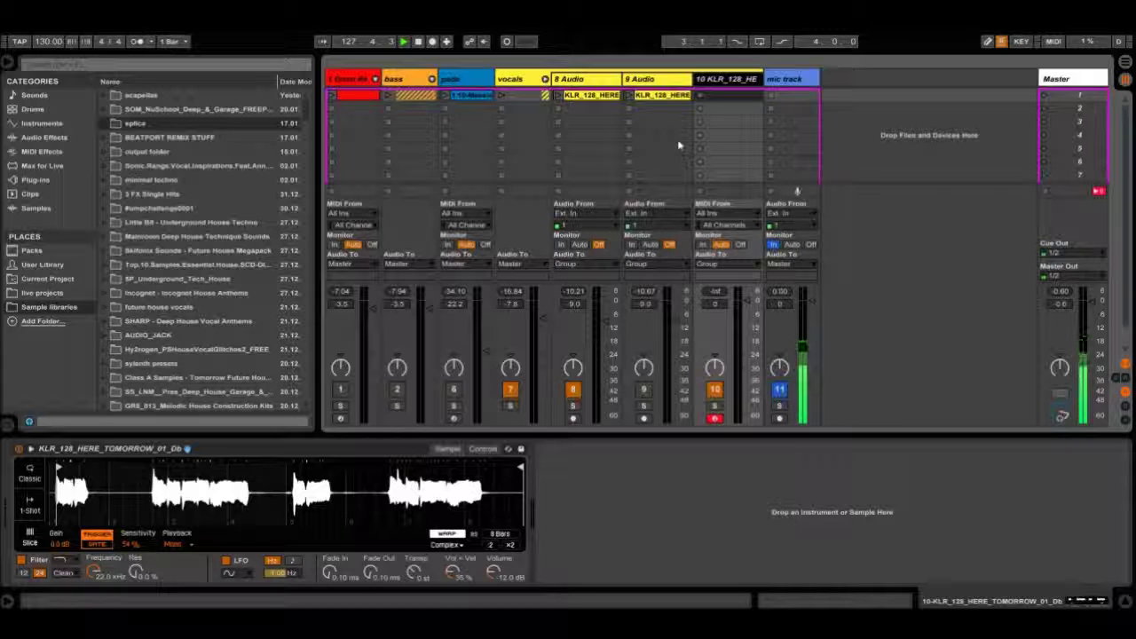
pyautogui.doubleClick(596, 96)
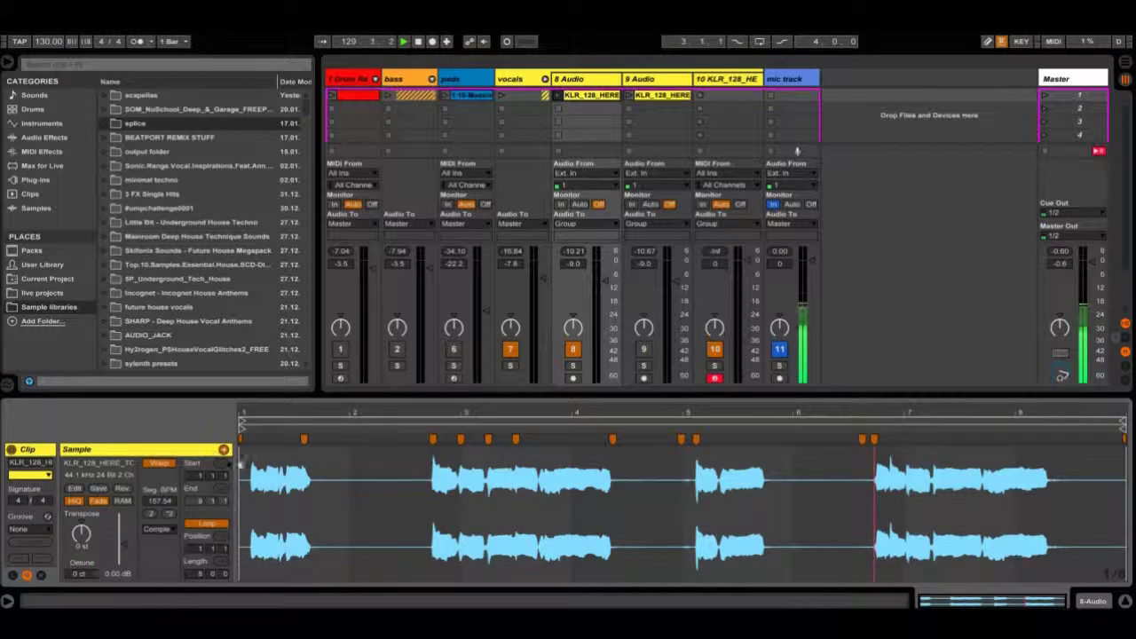
pyautogui.click(714, 79)
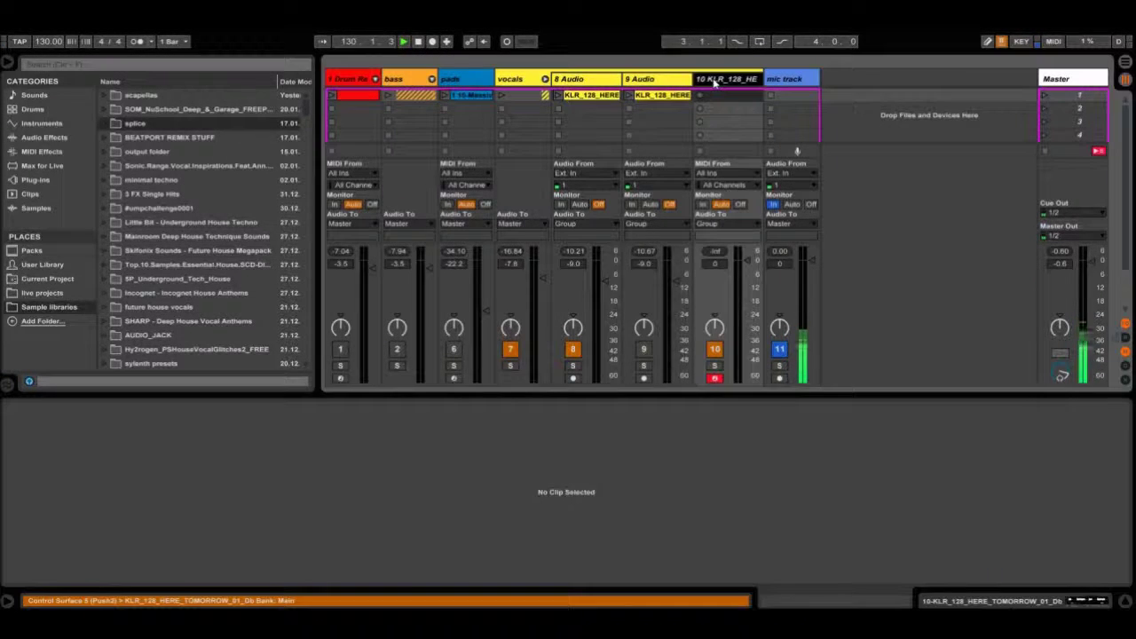
pyautogui.doubleClick(715, 80)
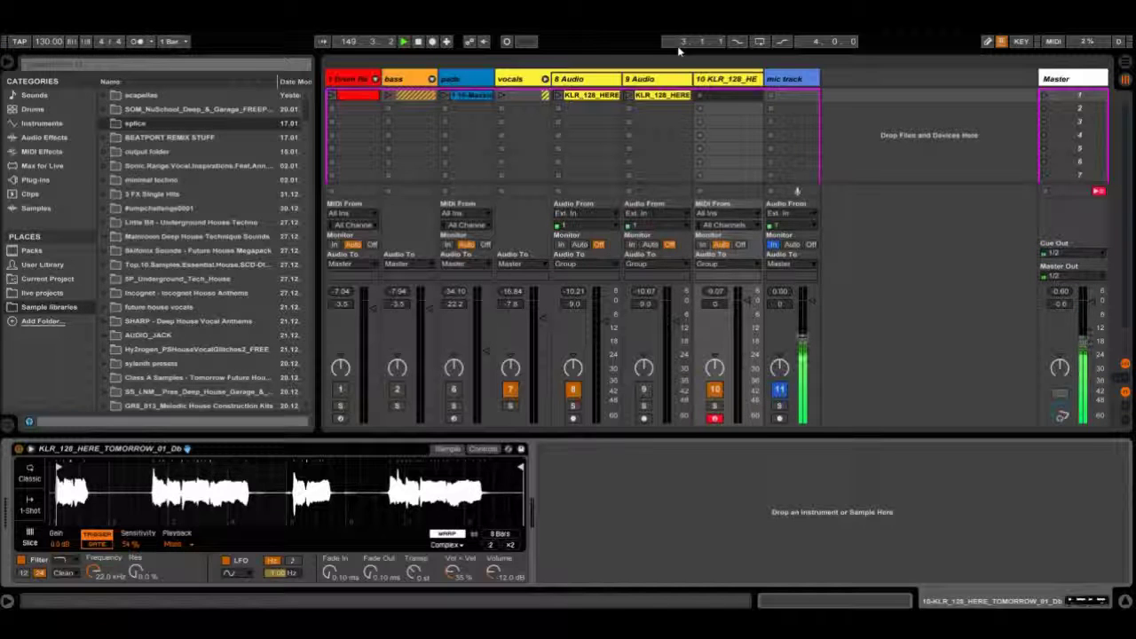
# Deactivate the mic track and add a Reverb audio effect after the vocal Simpler on track 10.
pyautogui.click(778, 391)
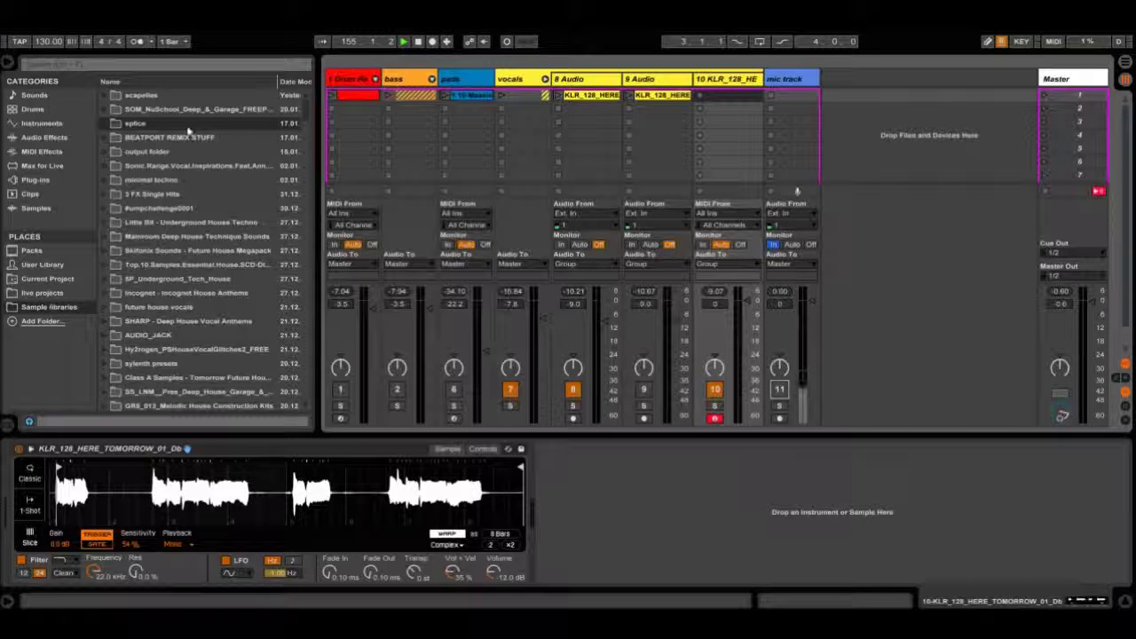
pyautogui.click(42, 138)
pyautogui.scroll(-4, 168, 257)
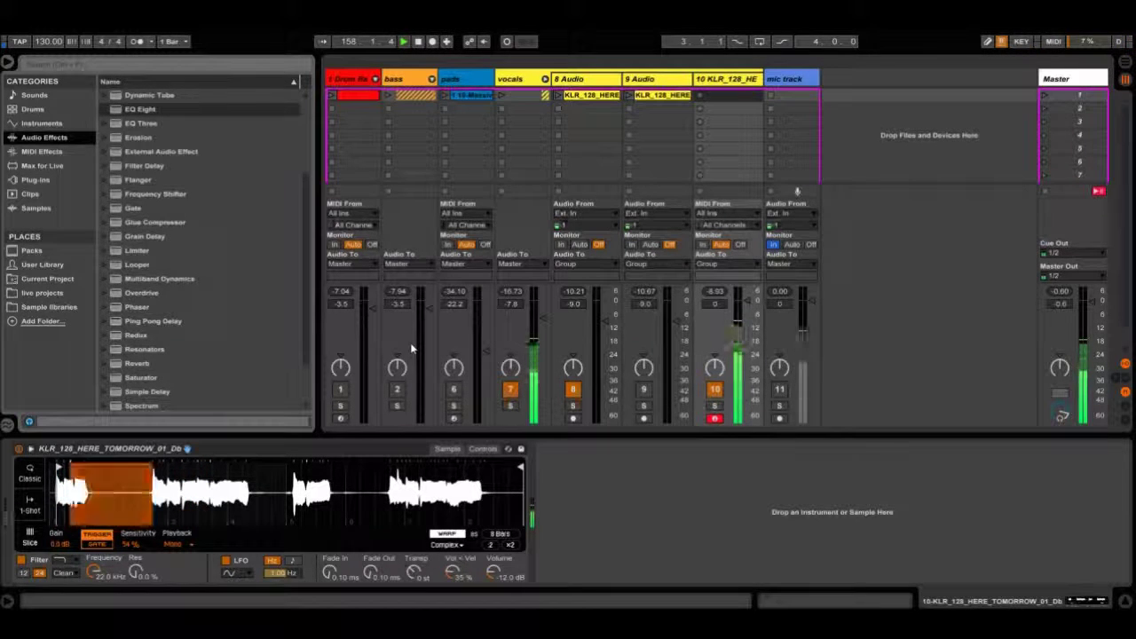
pyautogui.scroll(-3, 176, 236)
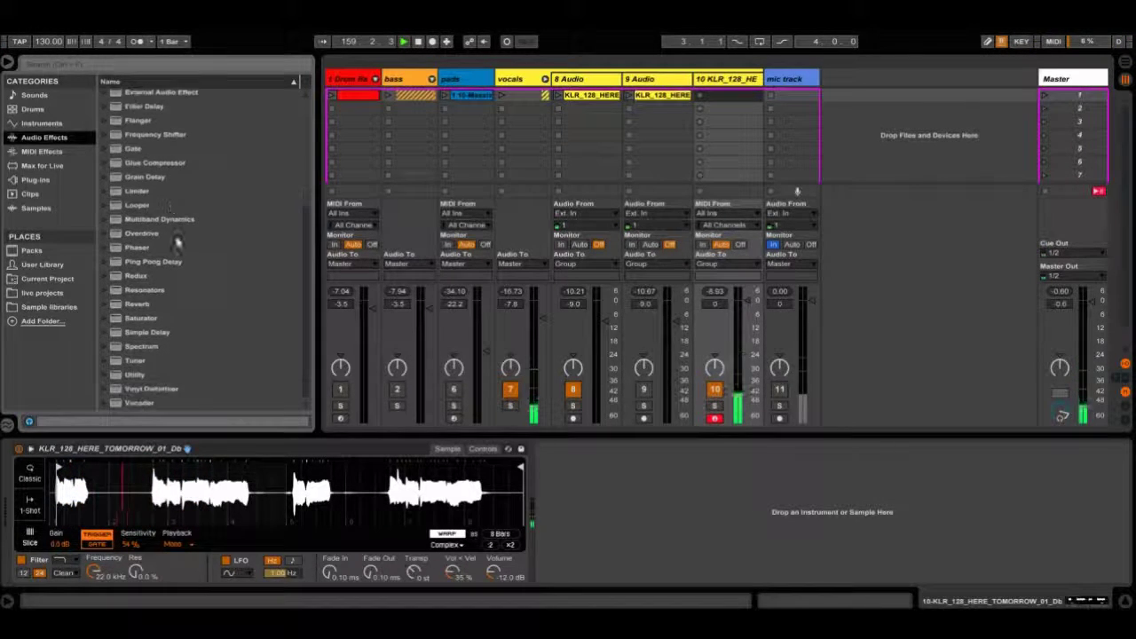
pyautogui.click(136, 304)
pyautogui.moveTo(543, 451); pyautogui.dragTo(573, 497)
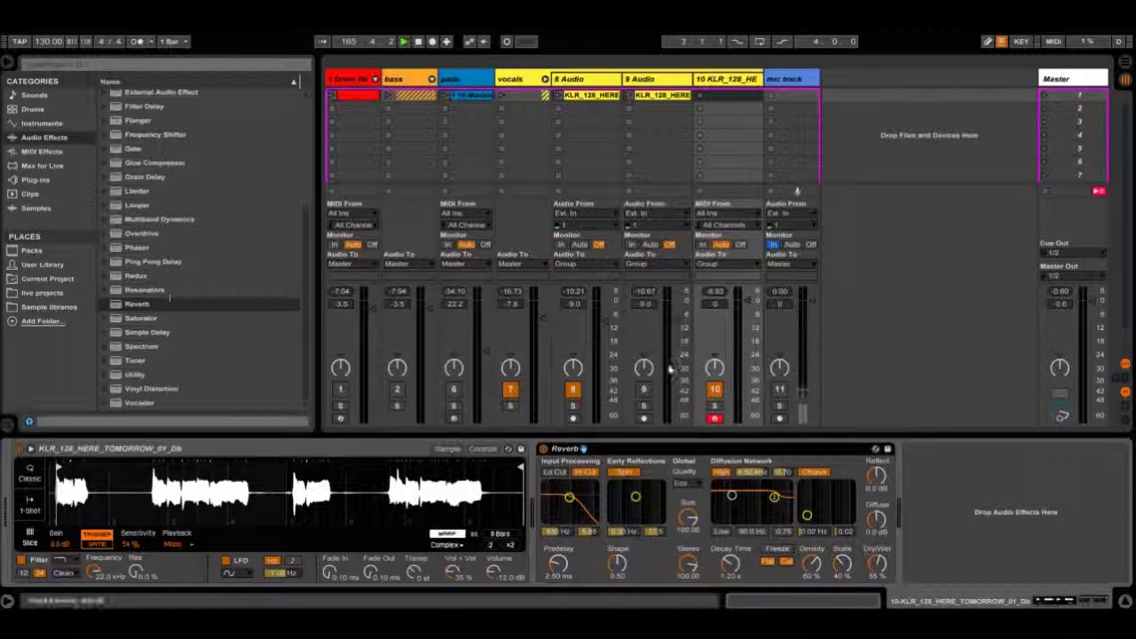
# Insert a Ping Pong Delay before the Reverb on track 10, with Feedback at 20% and Dry/Wet at 36%.
pyautogui.click(778, 390)
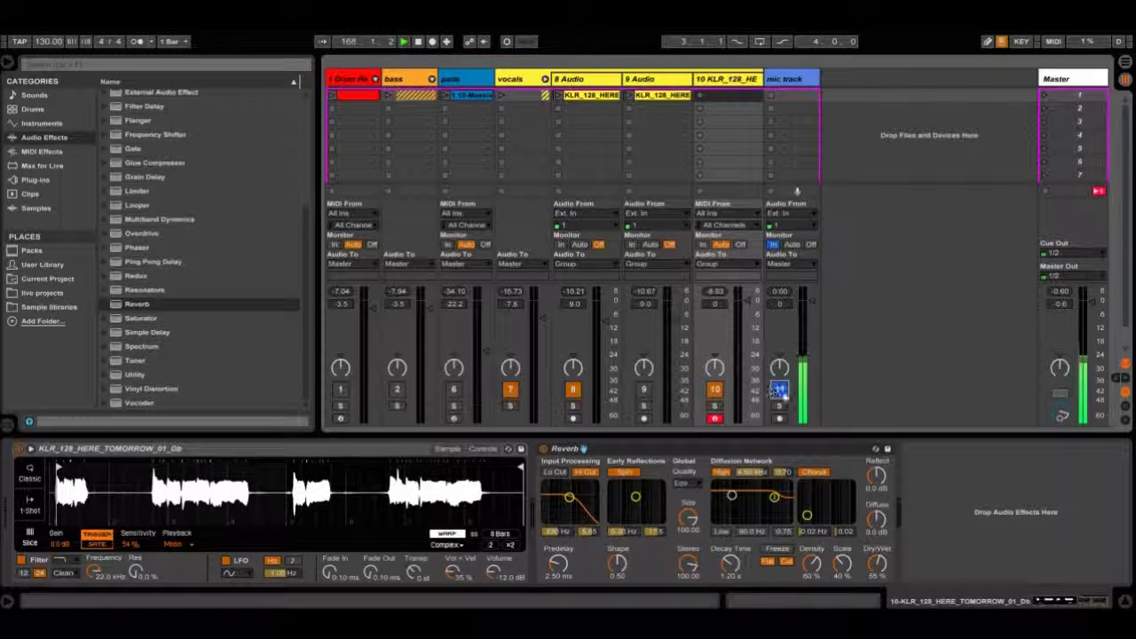
pyautogui.click(778, 391)
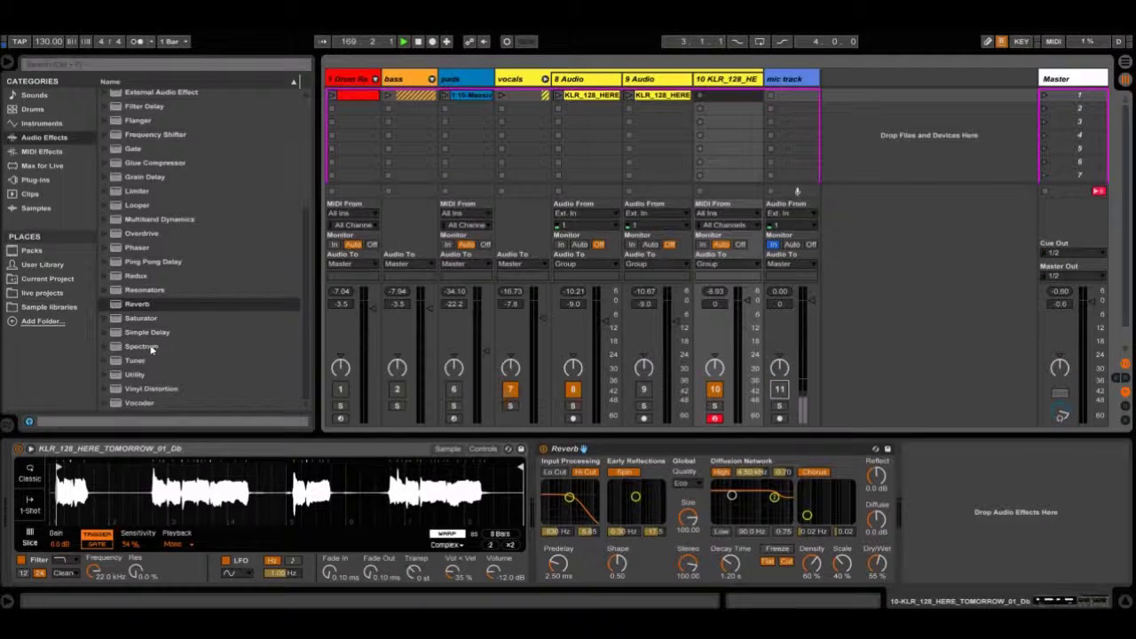
pyautogui.scroll(1, 151, 337)
pyautogui.click(150, 319)
pyautogui.moveTo(147, 276); pyautogui.dragTo(506, 451)
pyautogui.moveTo(597, 557); pyautogui.dragTo(559, 576)
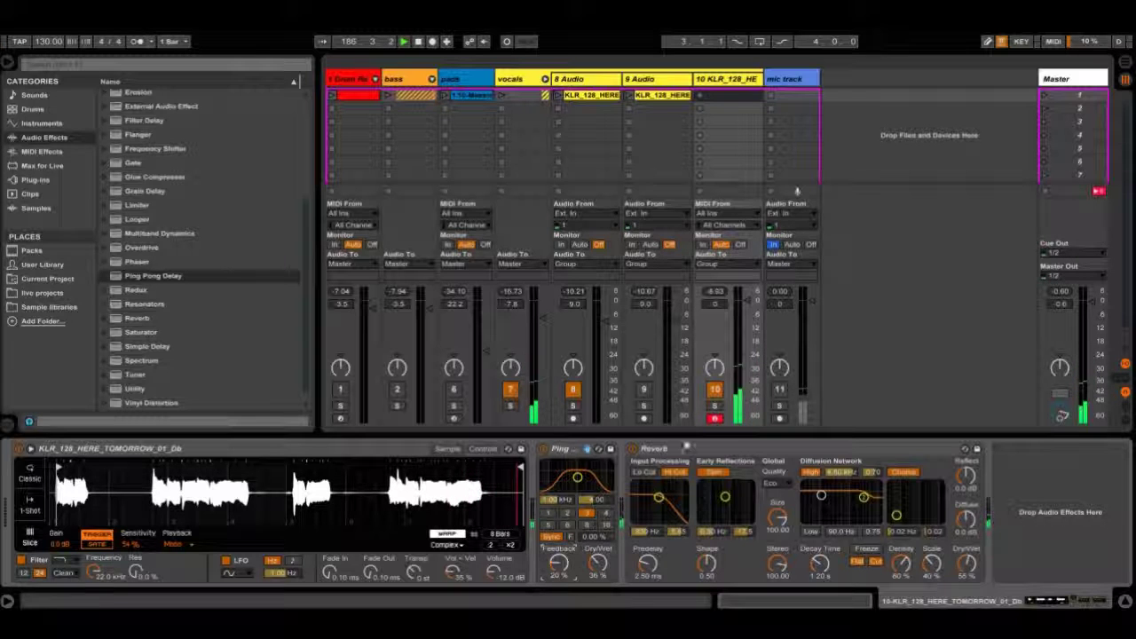
# Activate the Drum Rack track, launch its clip, and select track 10 with the mic off to play the vocal slices over the drums.
pyautogui.click(777, 387)
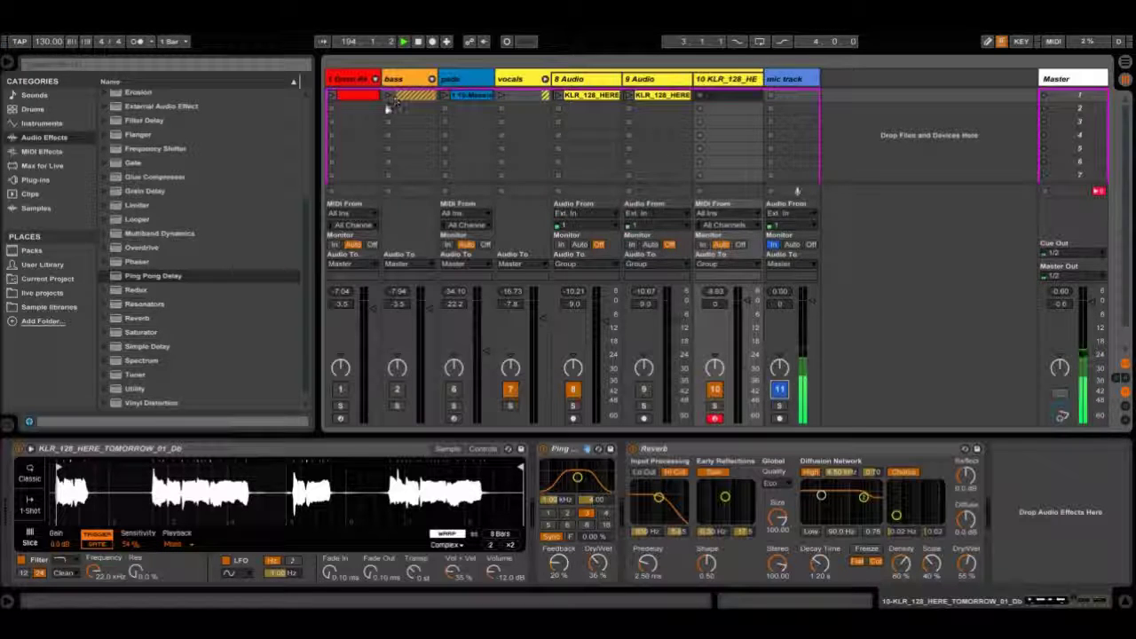
pyautogui.click(340, 388)
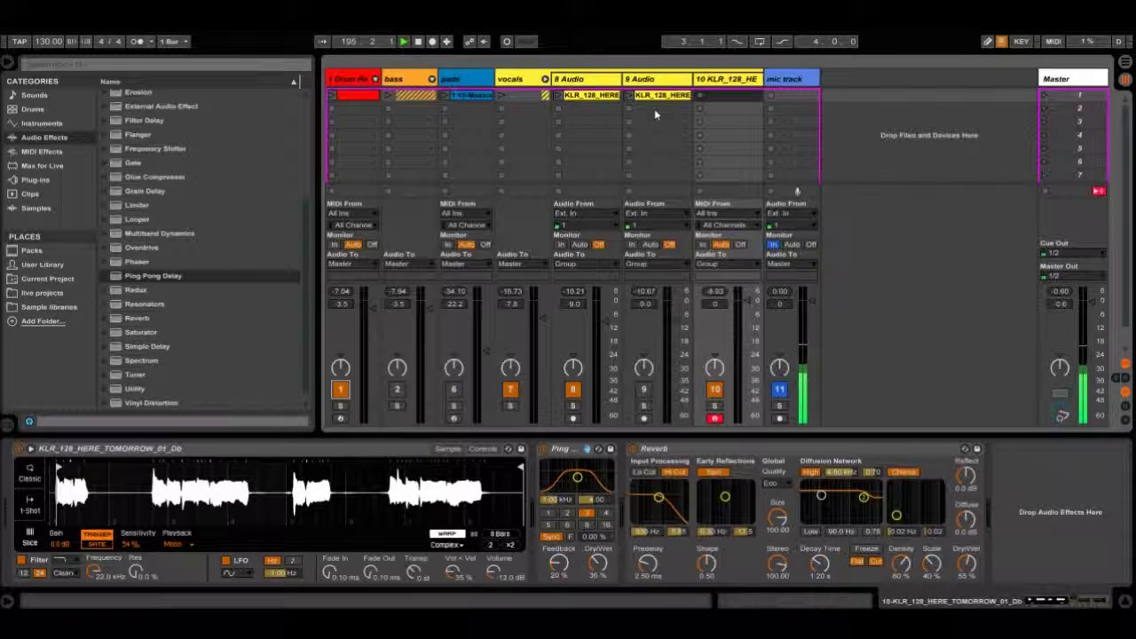
pyautogui.click(332, 96)
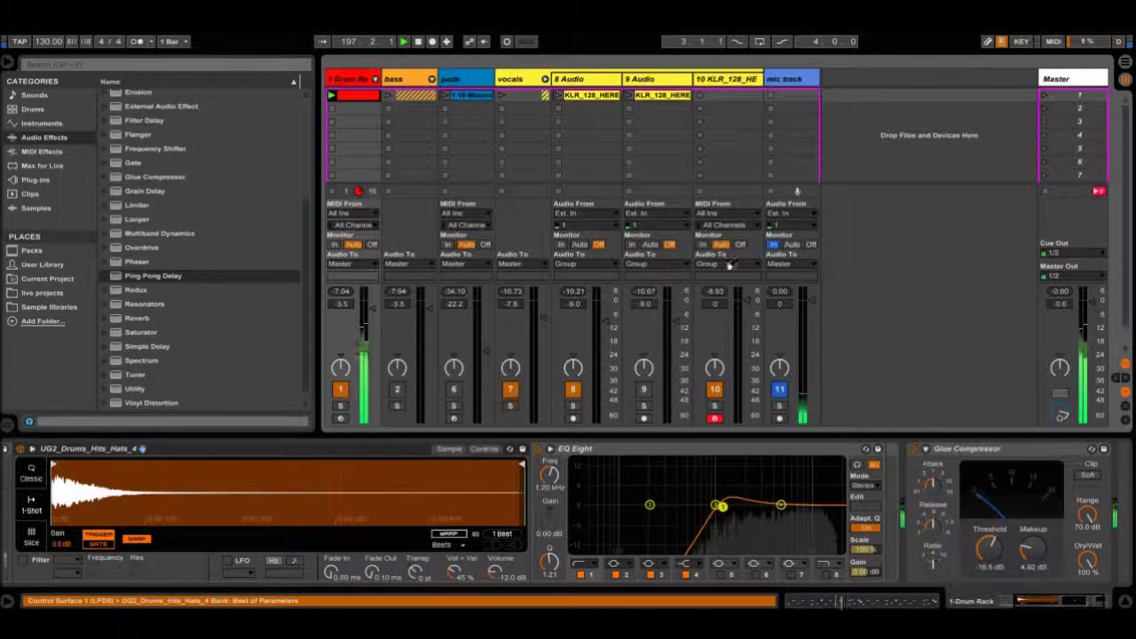
pyautogui.click(779, 390)
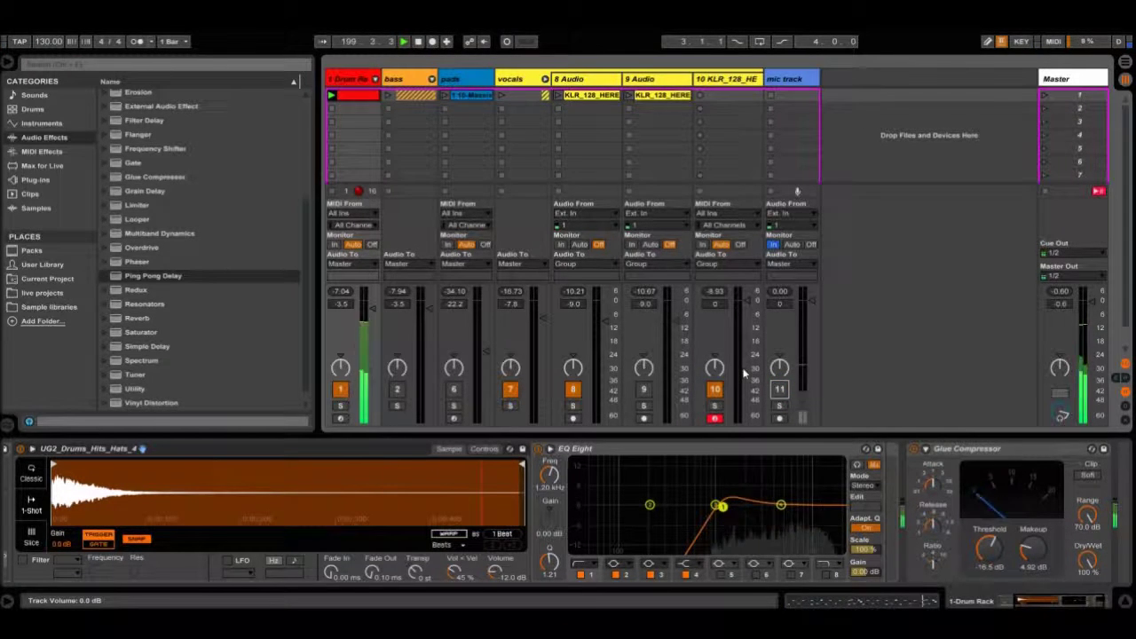
pyautogui.click(712, 235)
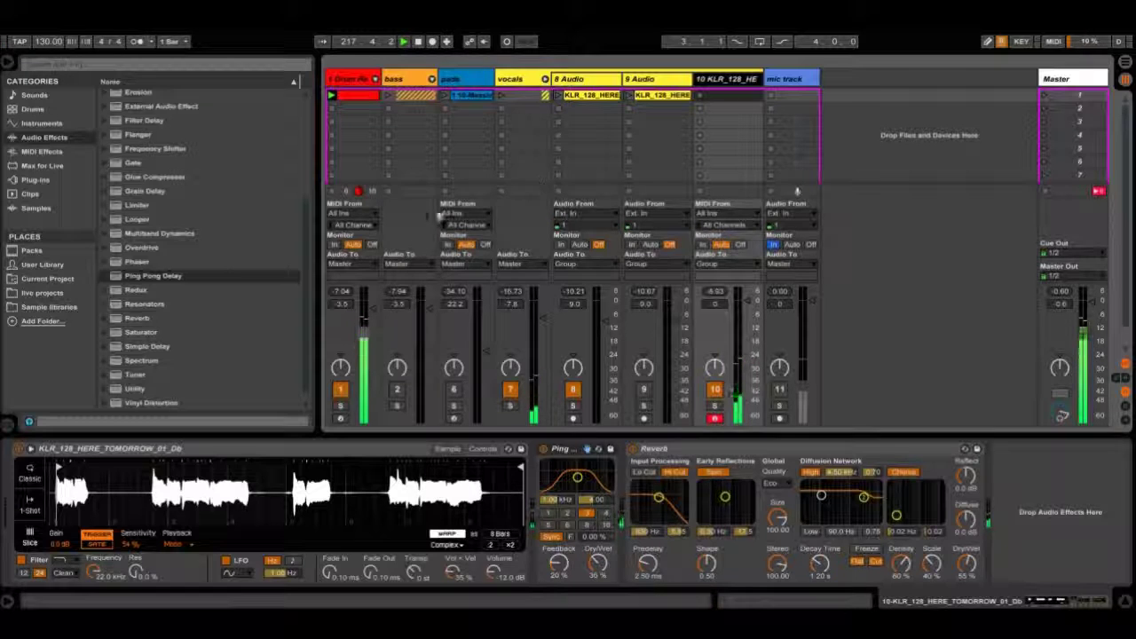
# Deactivate the Drum Rack track and open the 8 Audio vocal clip to examine its warp markers.
pyautogui.click(342, 392)
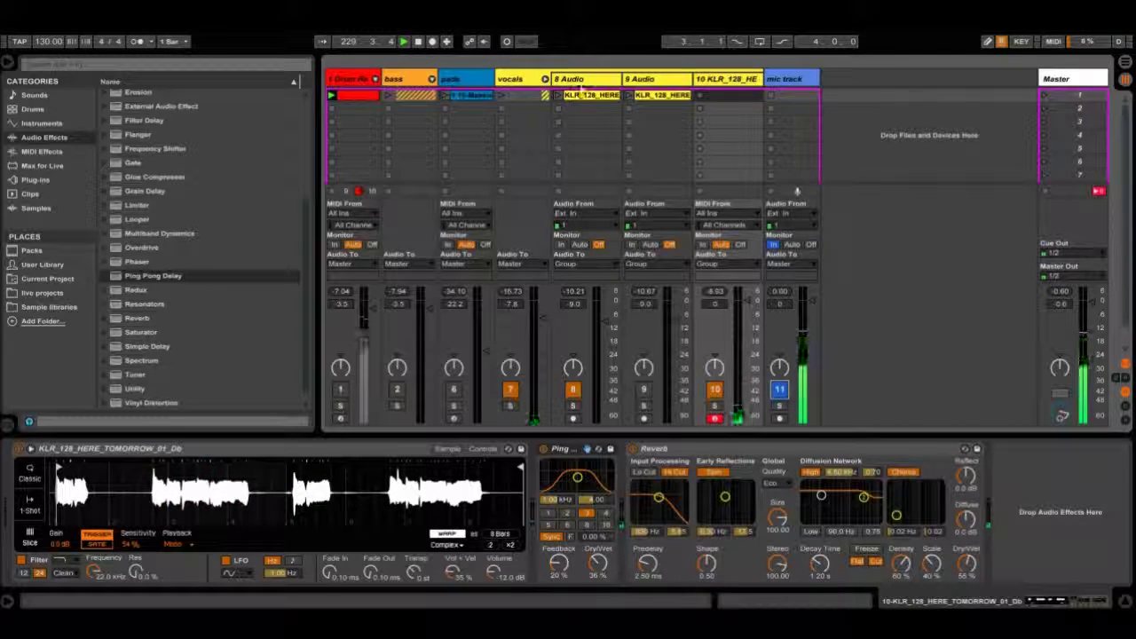
pyautogui.click(595, 80)
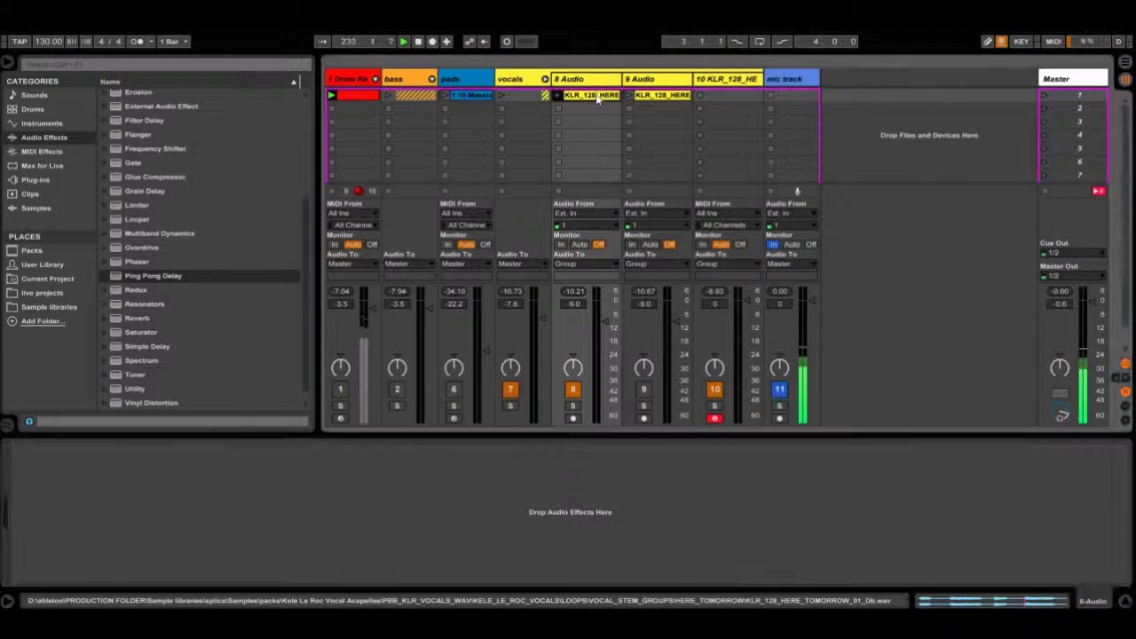
pyautogui.click(596, 96)
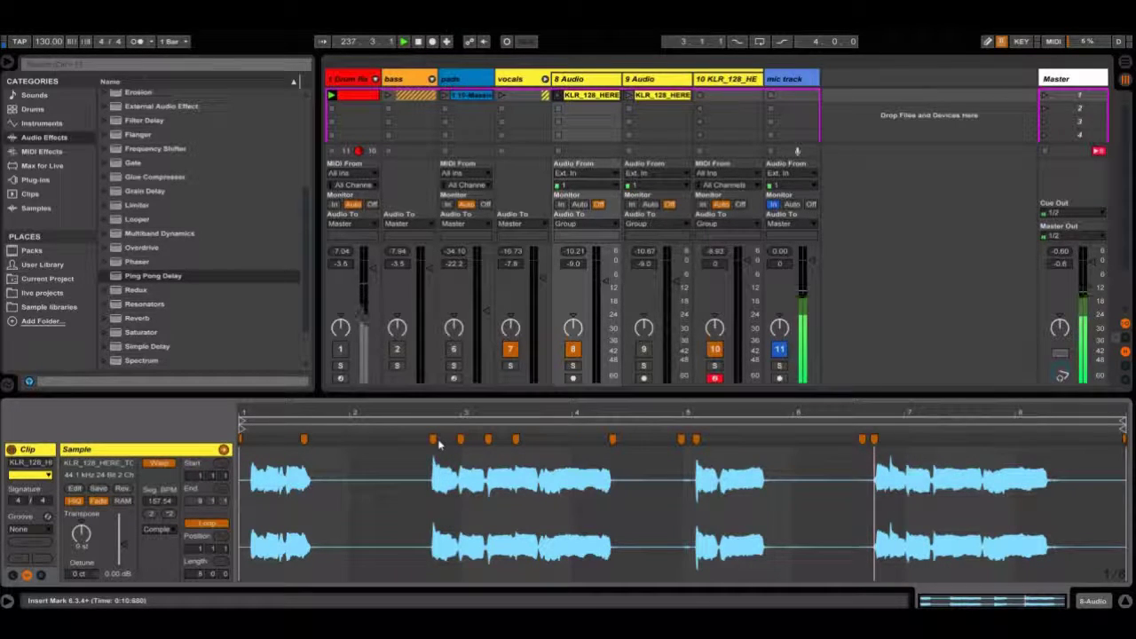
pyautogui.moveTo(371, 413)
pyautogui.mouseDown()
pyautogui.moveTo(371, 435)
pyautogui.moveTo(377, 412)
pyautogui.mouseUp()
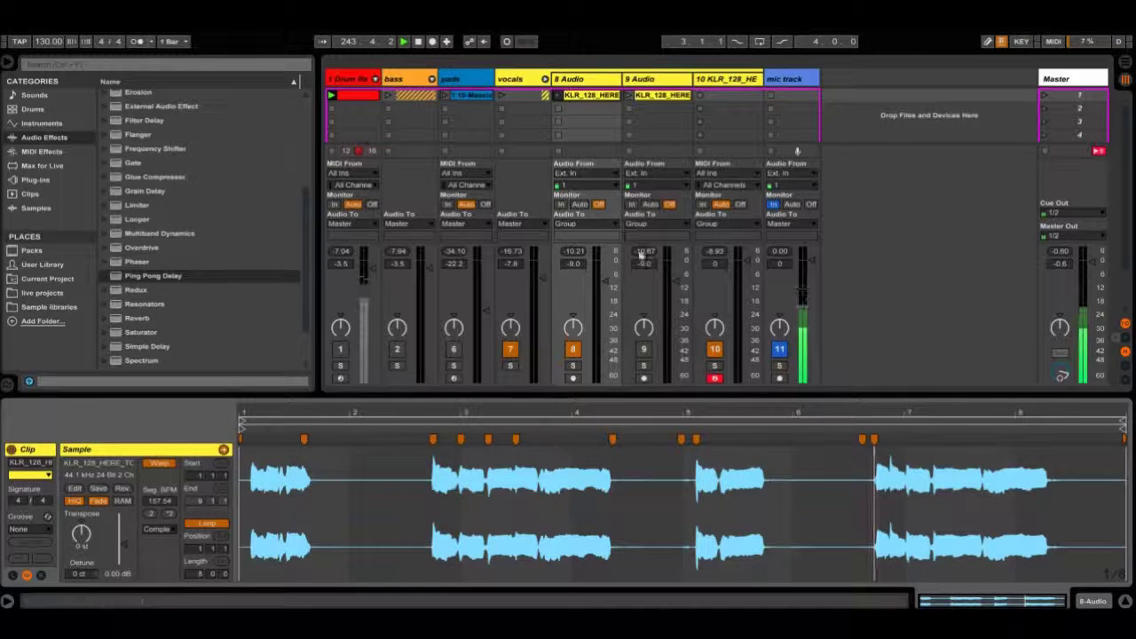
# Launch the 8 Audio and 9 Audio vocal clips, activating track 9 and switching the mic track off while they play.
pyautogui.click(558, 96)
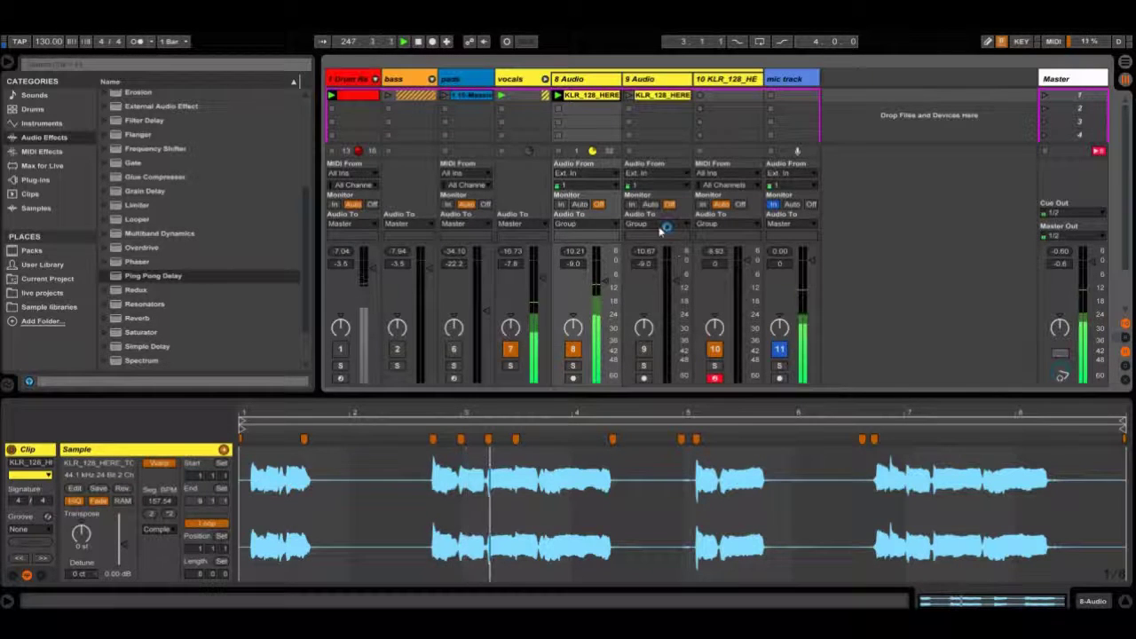
pyautogui.click(629, 95)
pyautogui.click(644, 348)
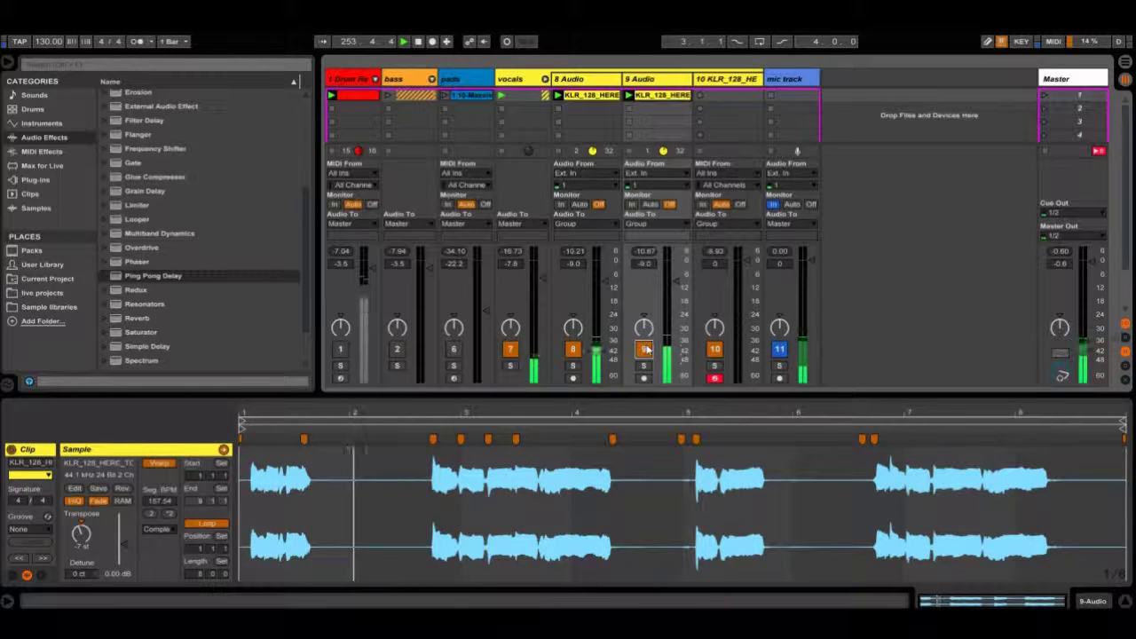
pyautogui.click(781, 349)
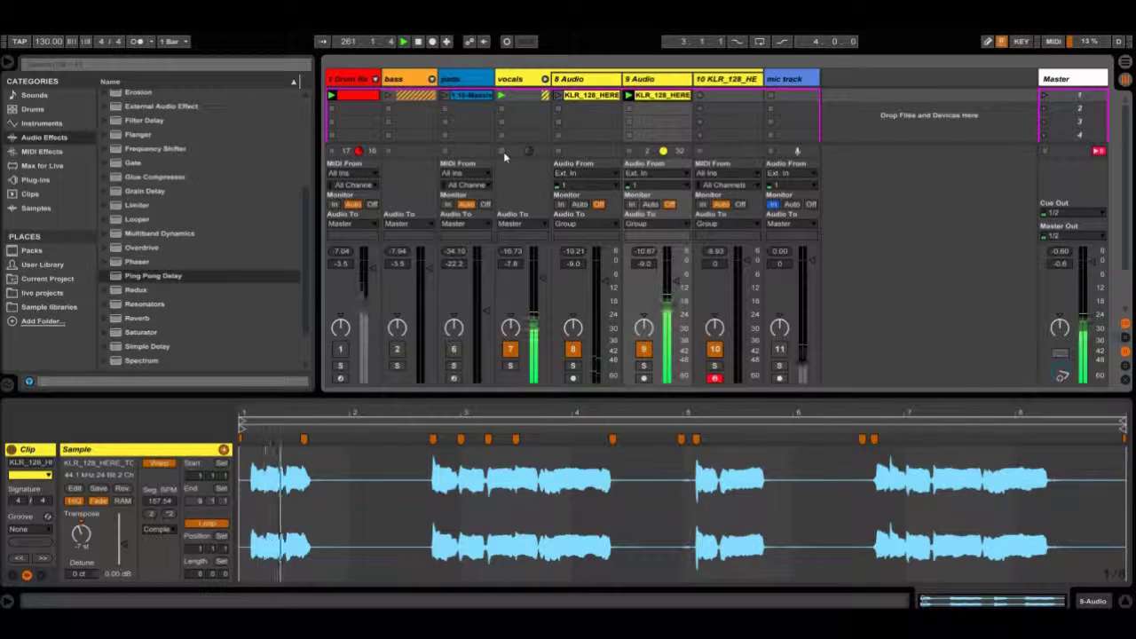
pyautogui.click(779, 349)
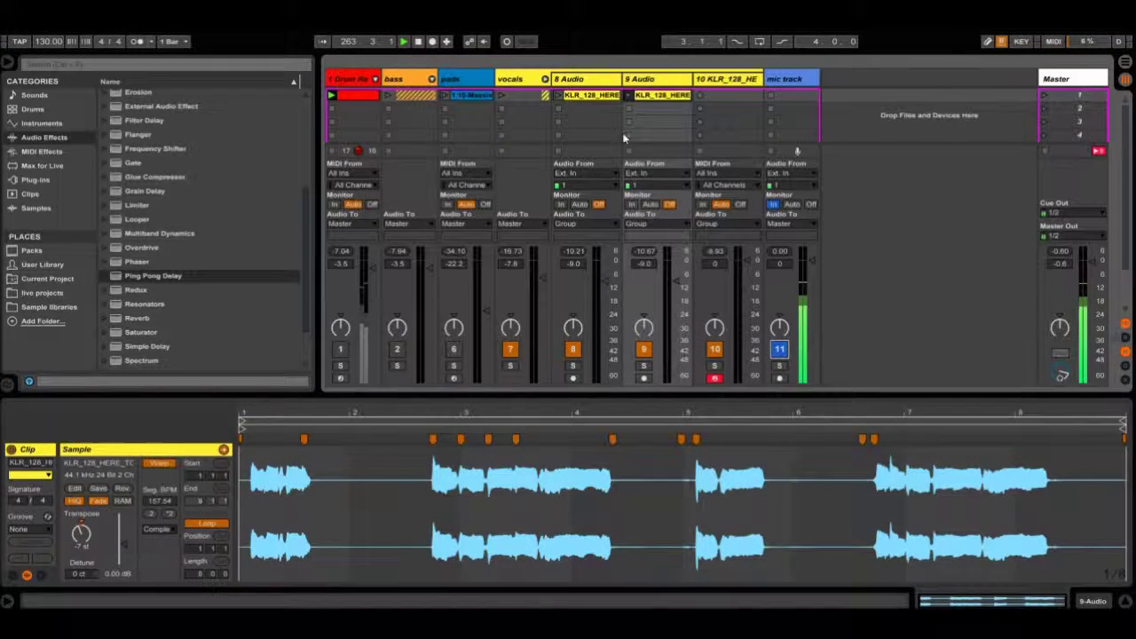
# Compare the Transpose settings of the 8 Audio and 9 Audio clips, and play the vocals group briefly before stopping it.
pyautogui.click(600, 82)
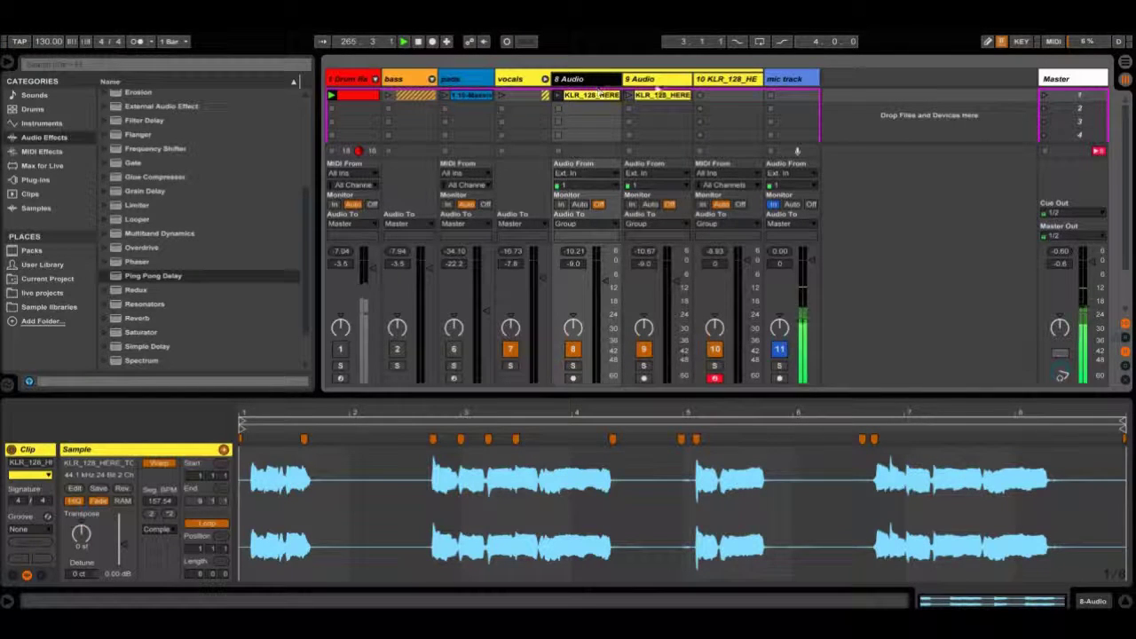
pyautogui.click(657, 82)
pyautogui.click(568, 97)
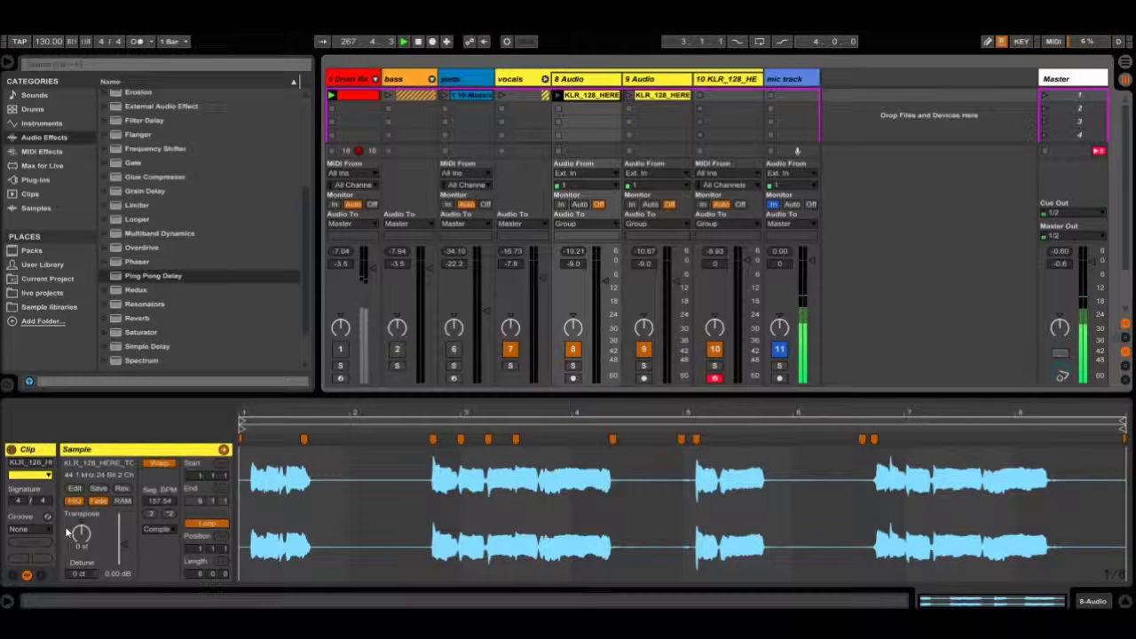
pyautogui.click(661, 94)
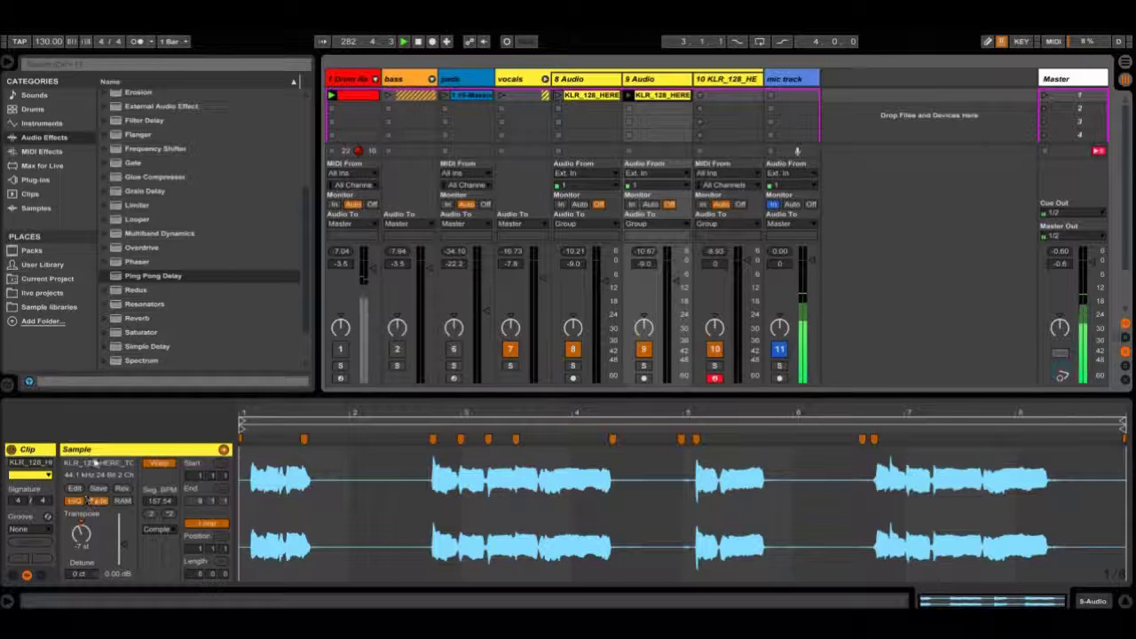
pyautogui.click(501, 96)
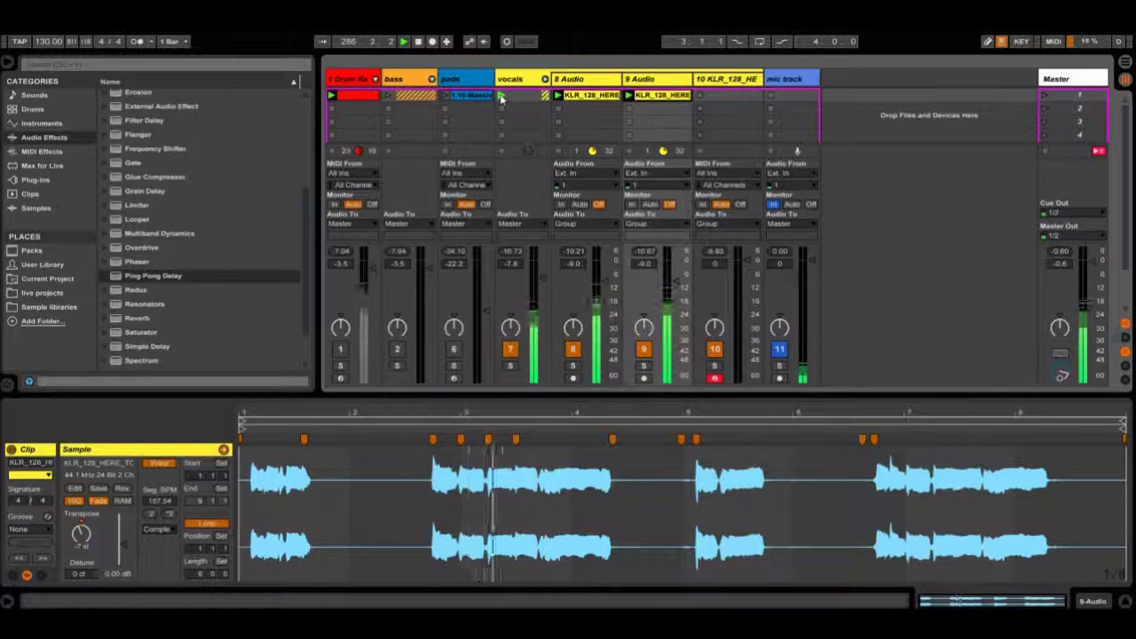
pyautogui.click(503, 151)
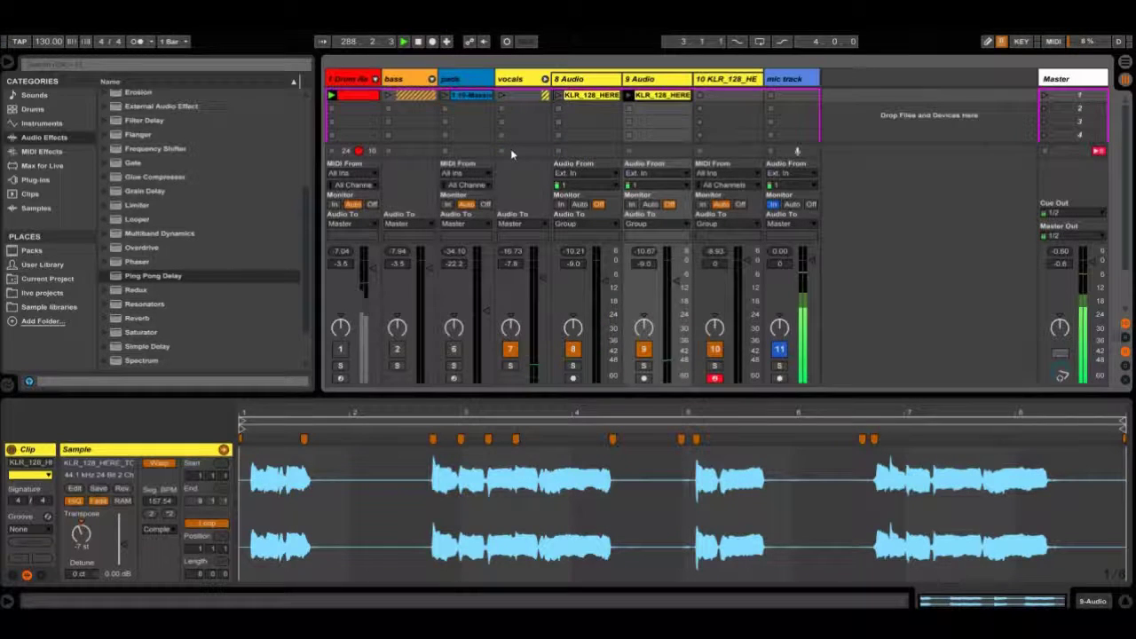
# Deactivate the mic track and reactivate the Drum Rack, bass and pads tracks.
pyautogui.click(777, 351)
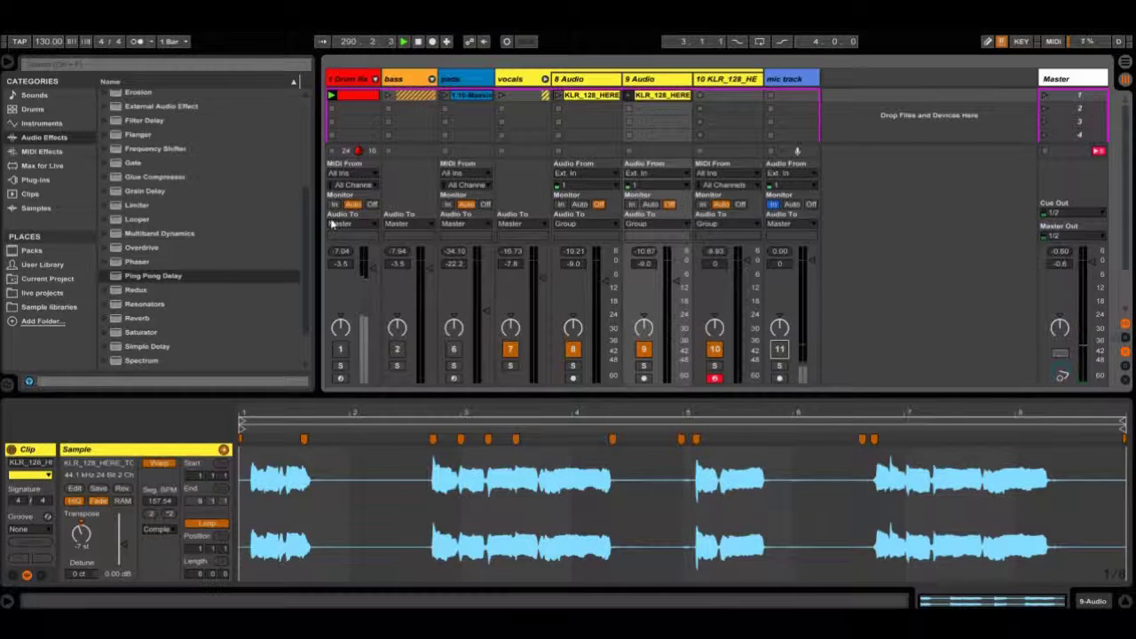
pyautogui.click(339, 349)
pyautogui.click(397, 348)
pyautogui.click(453, 349)
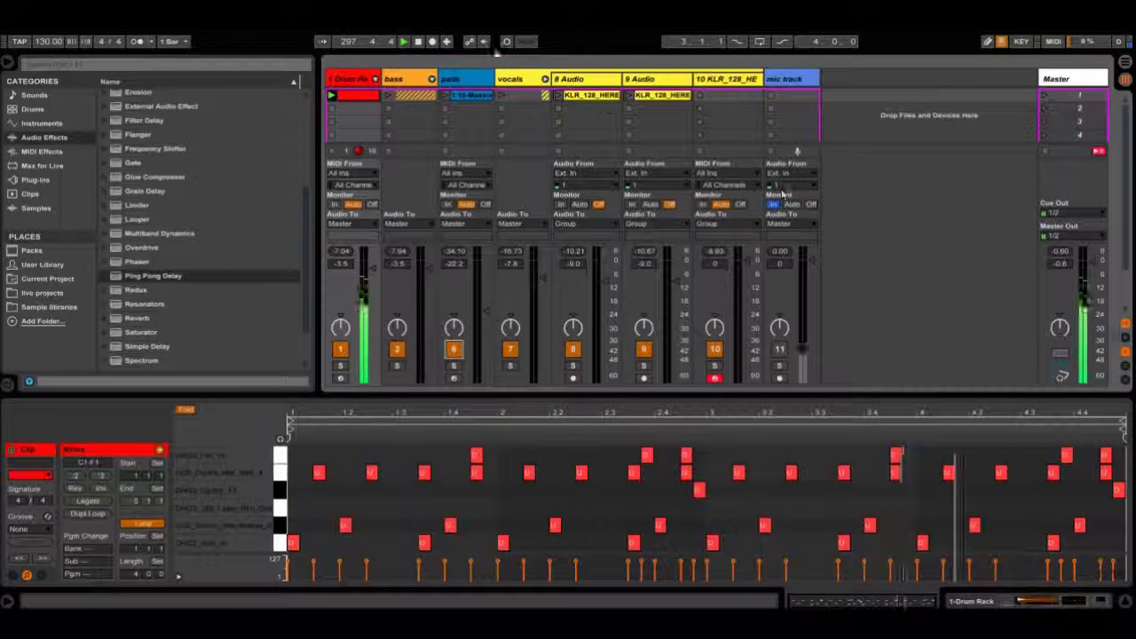
# Unfold the bass group and launch the pads clip, with track 10 selected for playing the vocal slices.
pyautogui.click(432, 79)
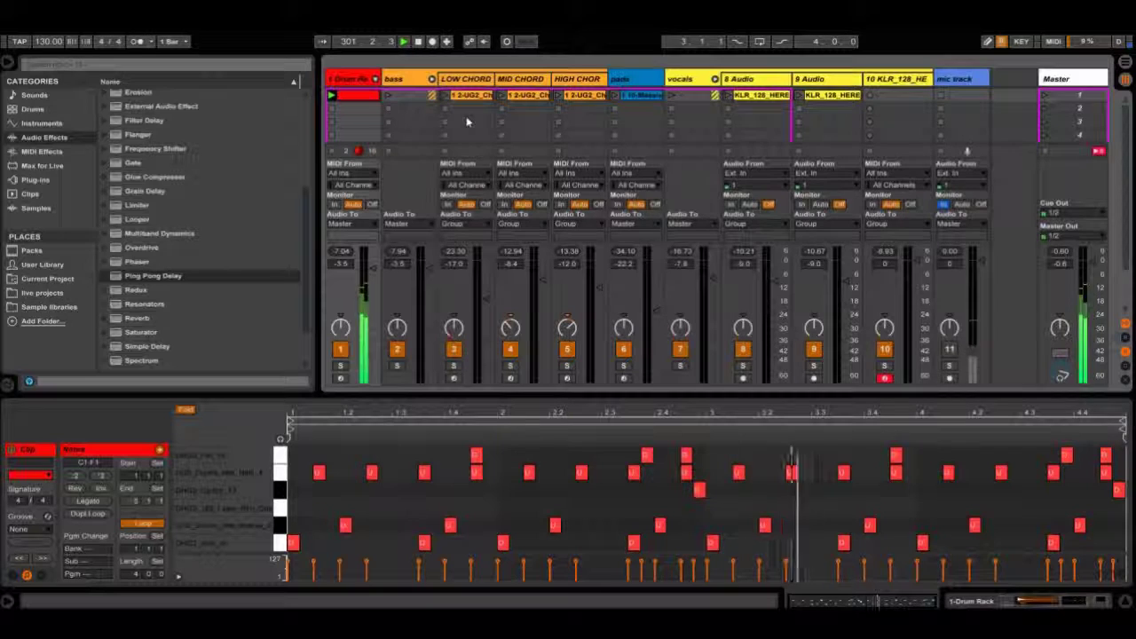
pyautogui.click(614, 95)
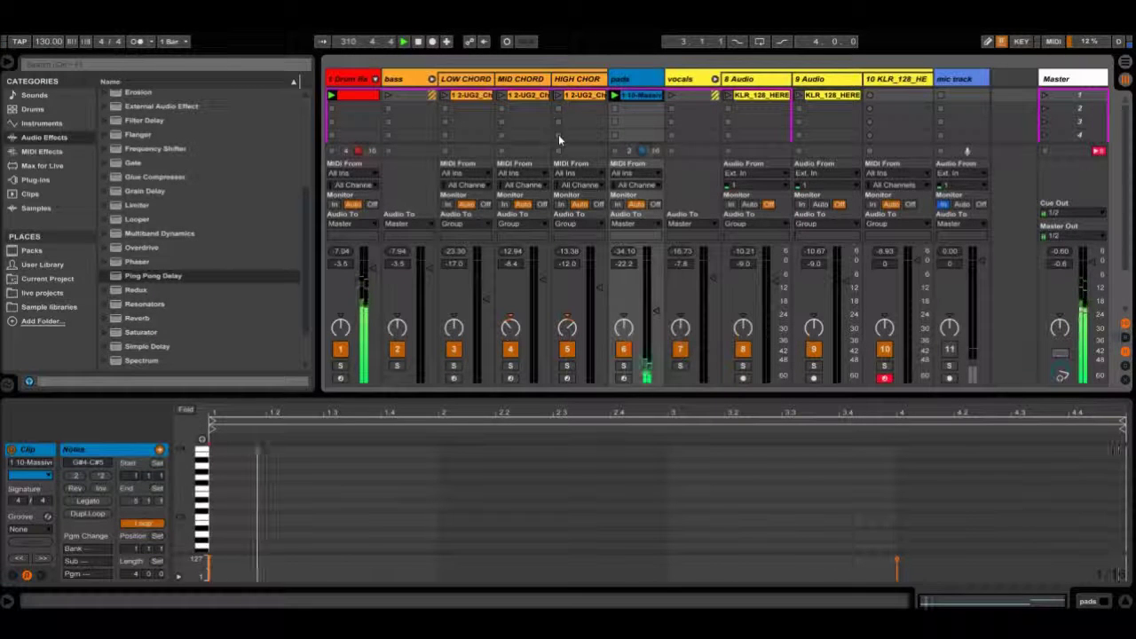
pyautogui.click(884, 80)
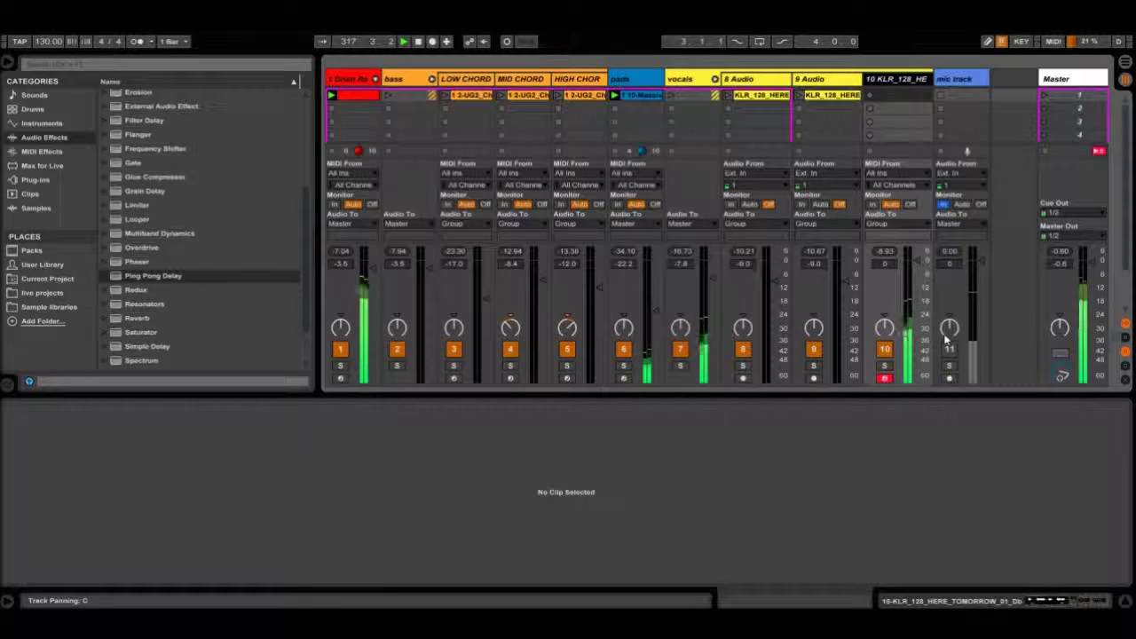
# Launch the MID CHORD and HIGH CHORD clips, selecting track 10 in between to play the vocal slices.
pyautogui.click(506, 103)
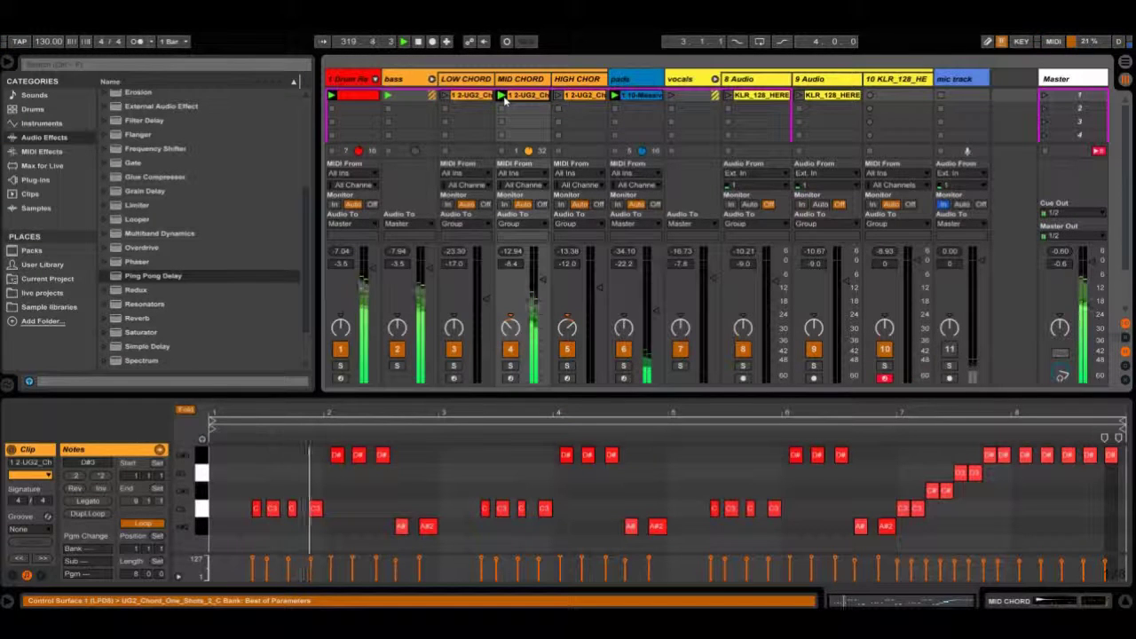
pyautogui.click(896, 80)
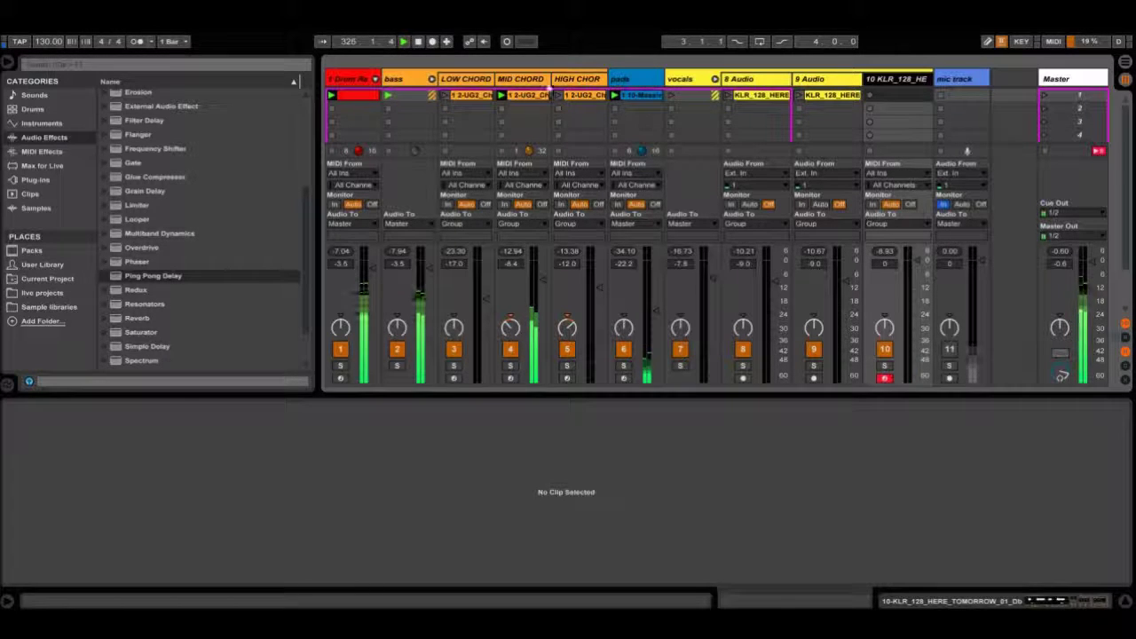
pyautogui.click(559, 96)
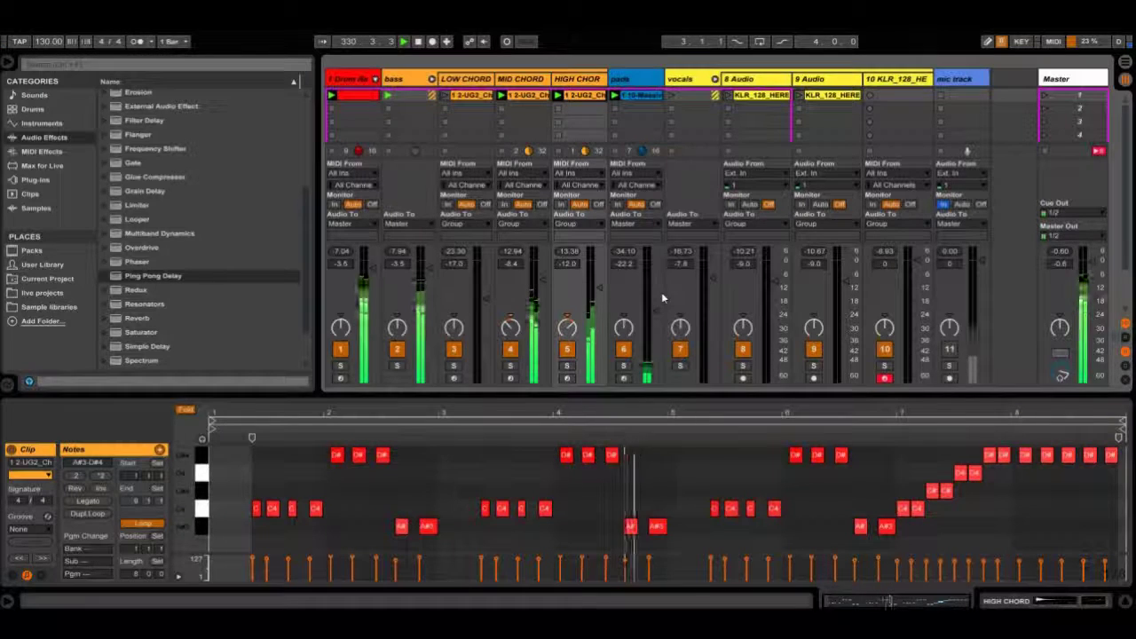
# Launch the LOW CHORD clip and the vocals group, raising the group's volume to -3.5 while the 9 Audio clip is stopped and relaunched.
pyautogui.click(446, 98)
pyautogui.click(672, 96)
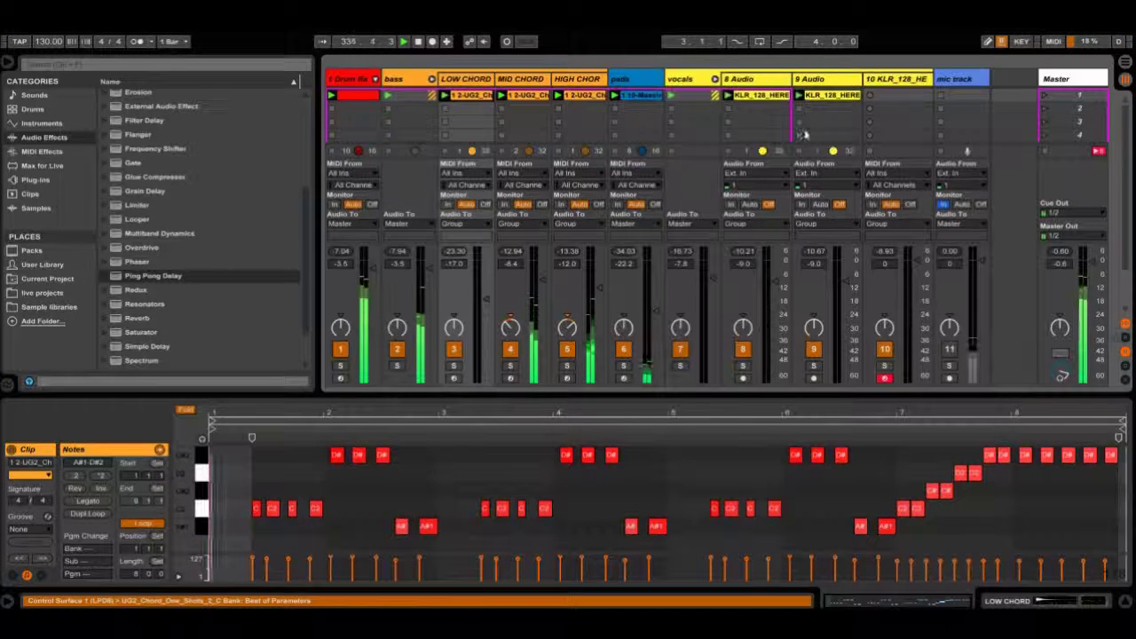
pyautogui.click(798, 136)
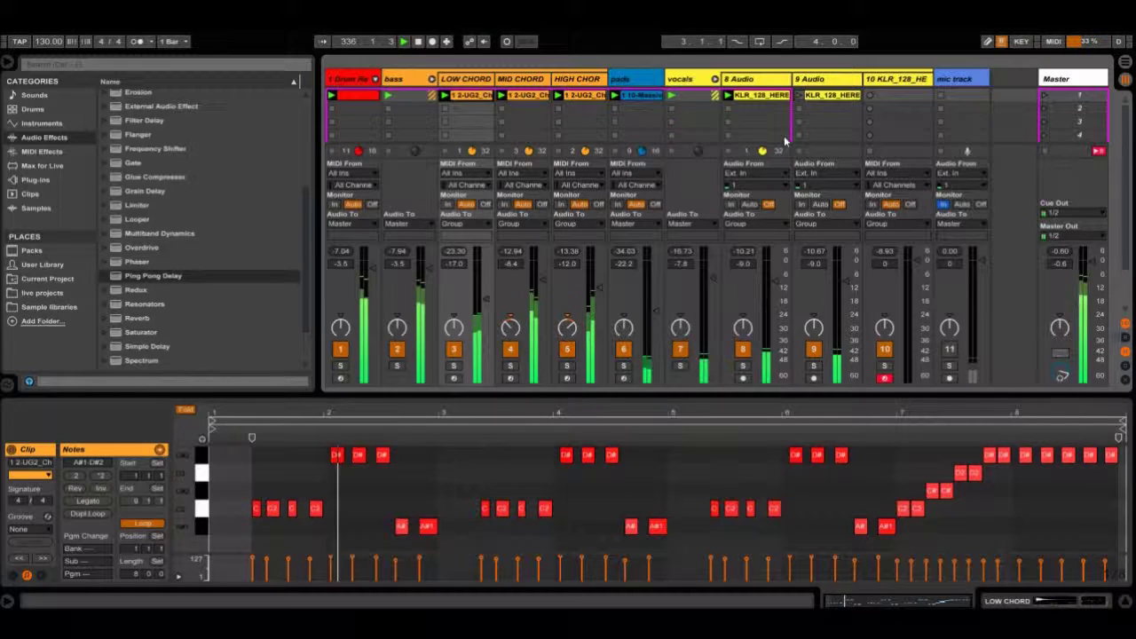
pyautogui.moveTo(712, 278); pyautogui.dragTo(717, 271)
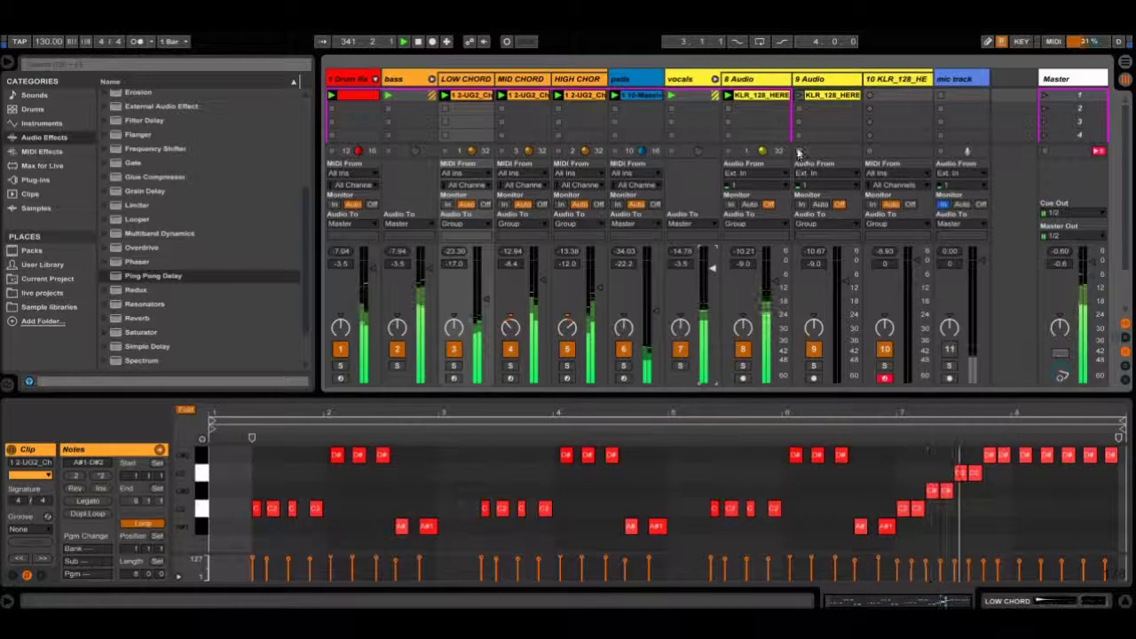
pyautogui.click(799, 97)
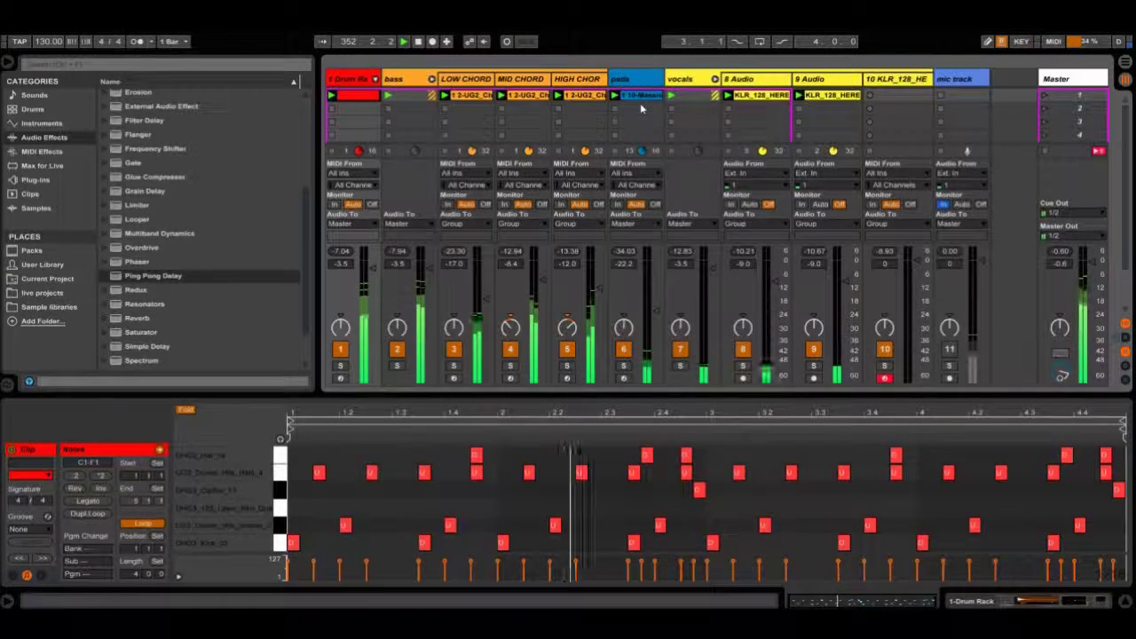
# Select track 10 for playing the vocal slices, and switch the mic track on and off again.
pyautogui.click(887, 81)
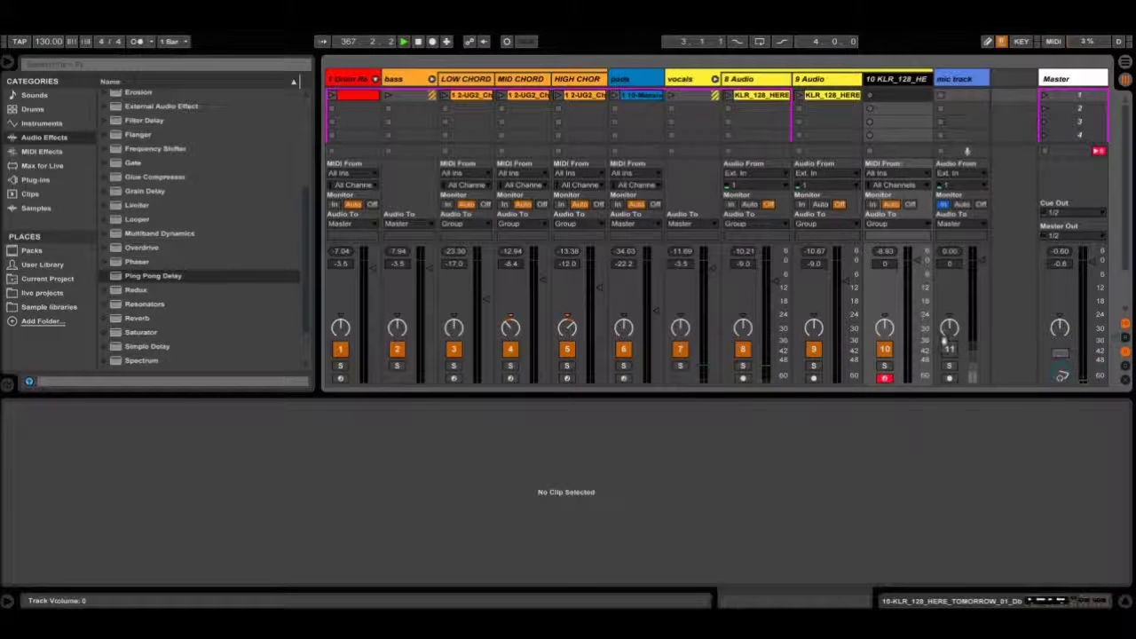
pyautogui.click(949, 352)
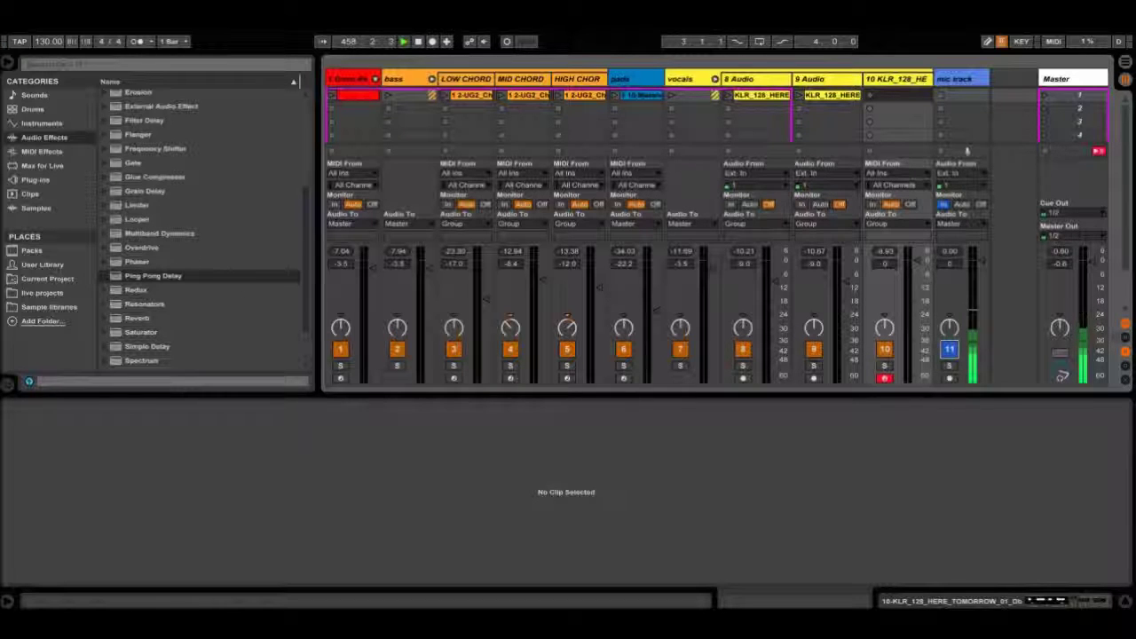
pyautogui.click(949, 349)
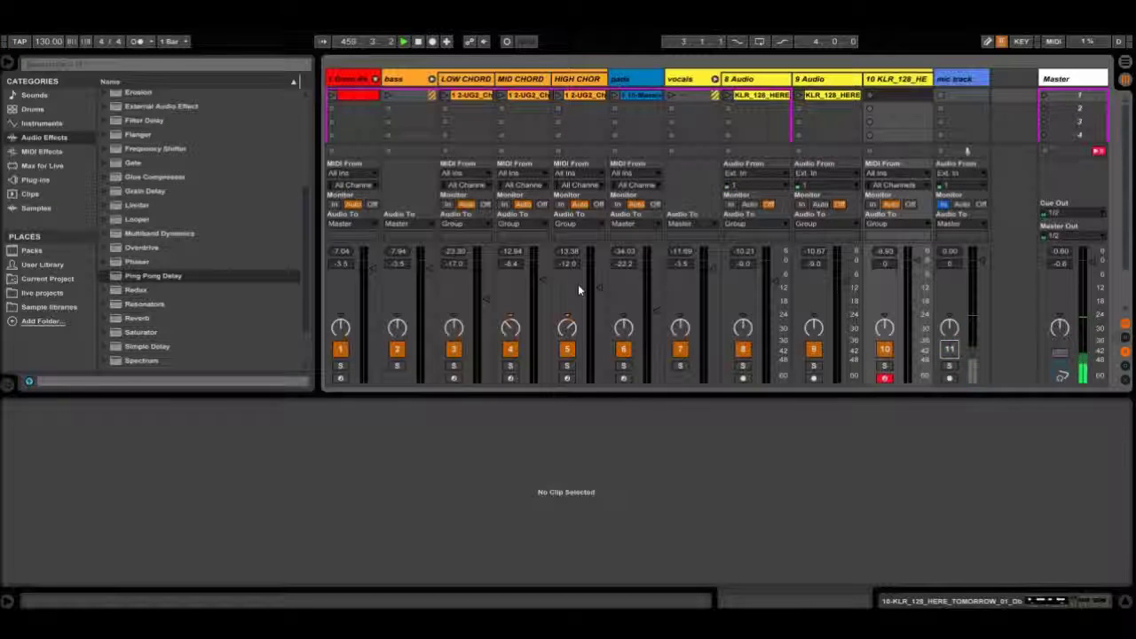